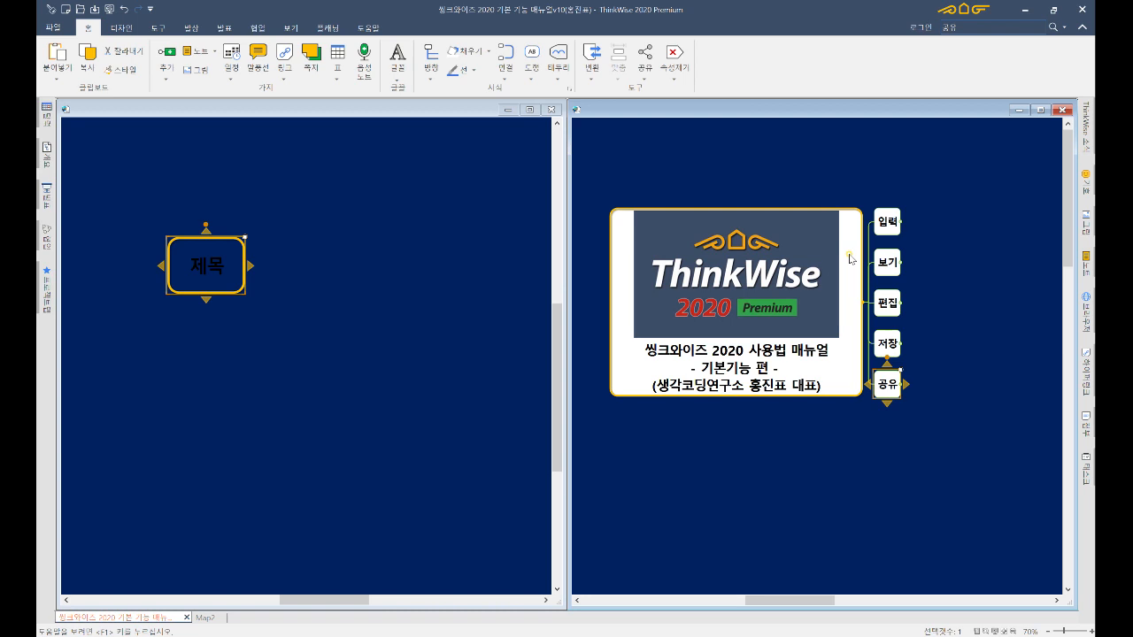
- Select the 입력 topic and focus the manual map on it alone with F4
key("Up")
key("Up")
key("Up")
key("Up")
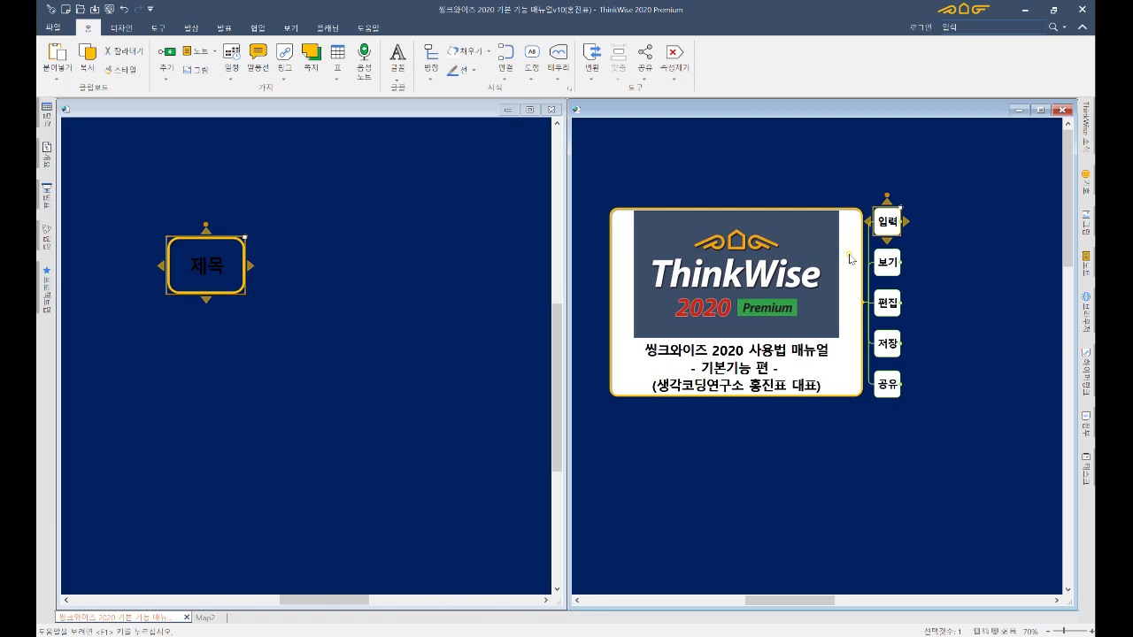
key("F4")
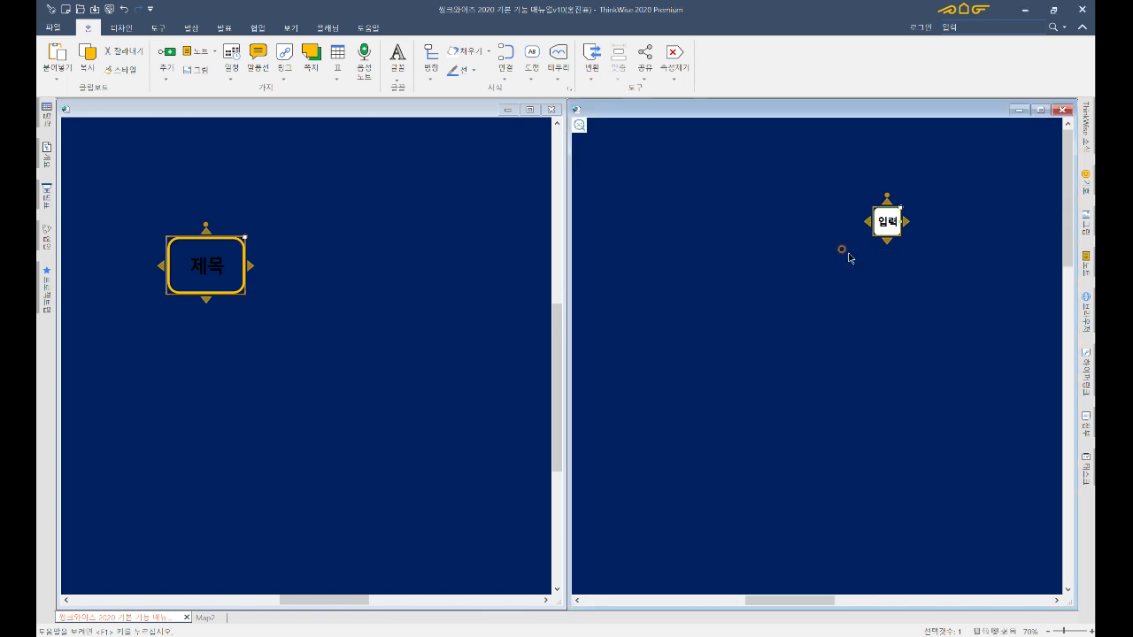
- Expand the 입력 topic to show all of its child and grandchild topics
left_click_drag(841, 250, 705, 236)
left_click(631, 210)
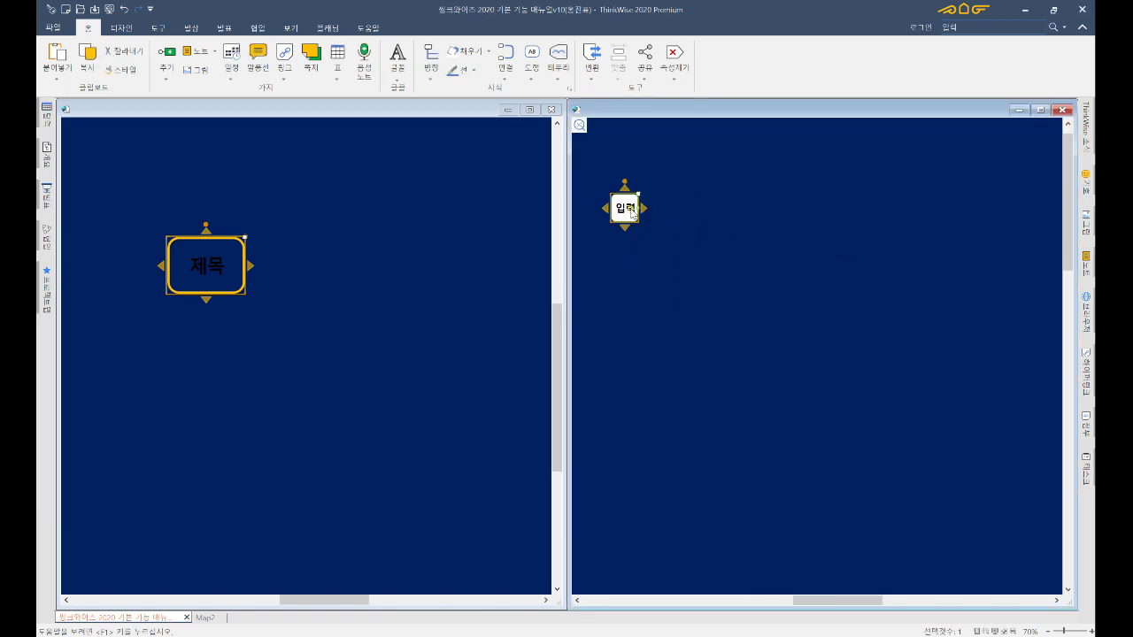
double_click(631, 211)
double_click(631, 212)
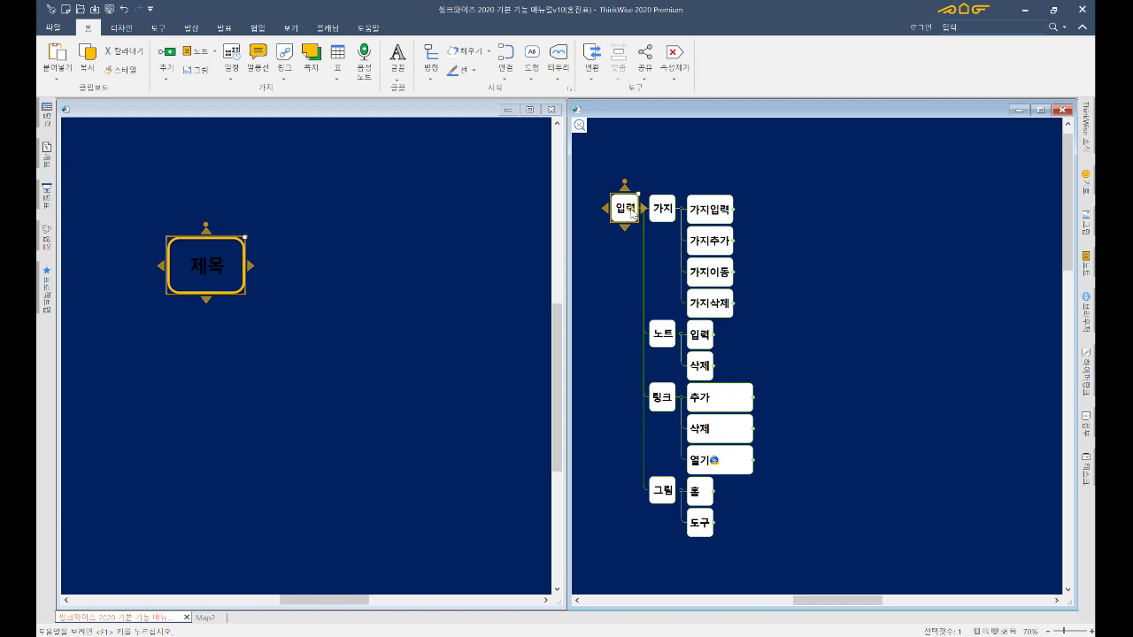
- Focus the map on the 가지 branch and expand it down to its shortcut-key topics
key("Right")
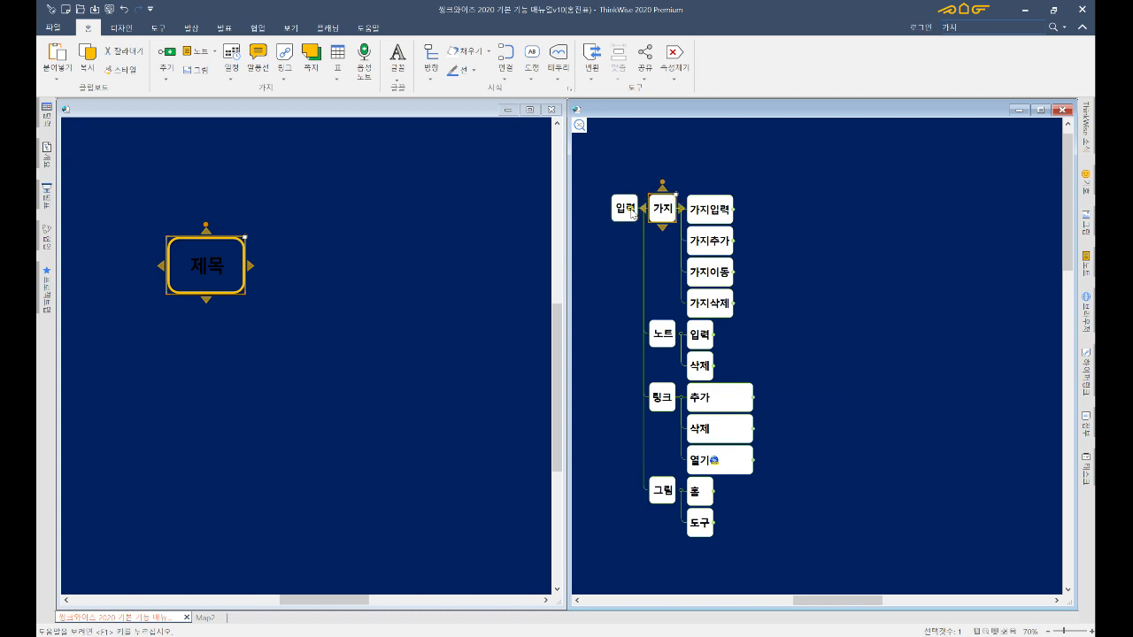
key("Right")
key("Left")
key("plus")
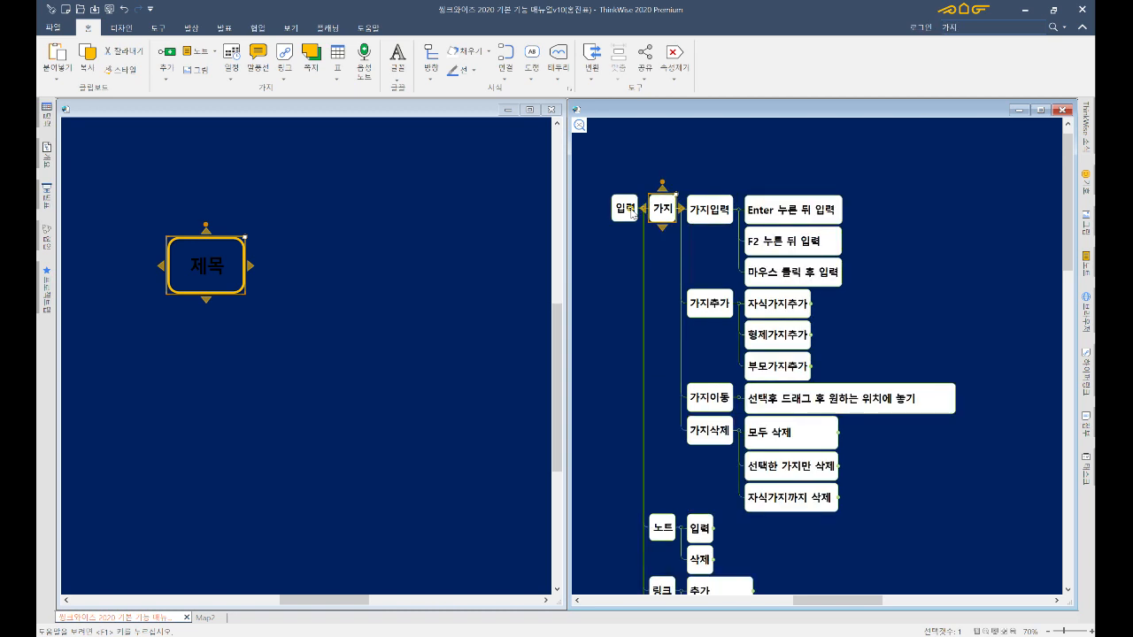
key("F3")
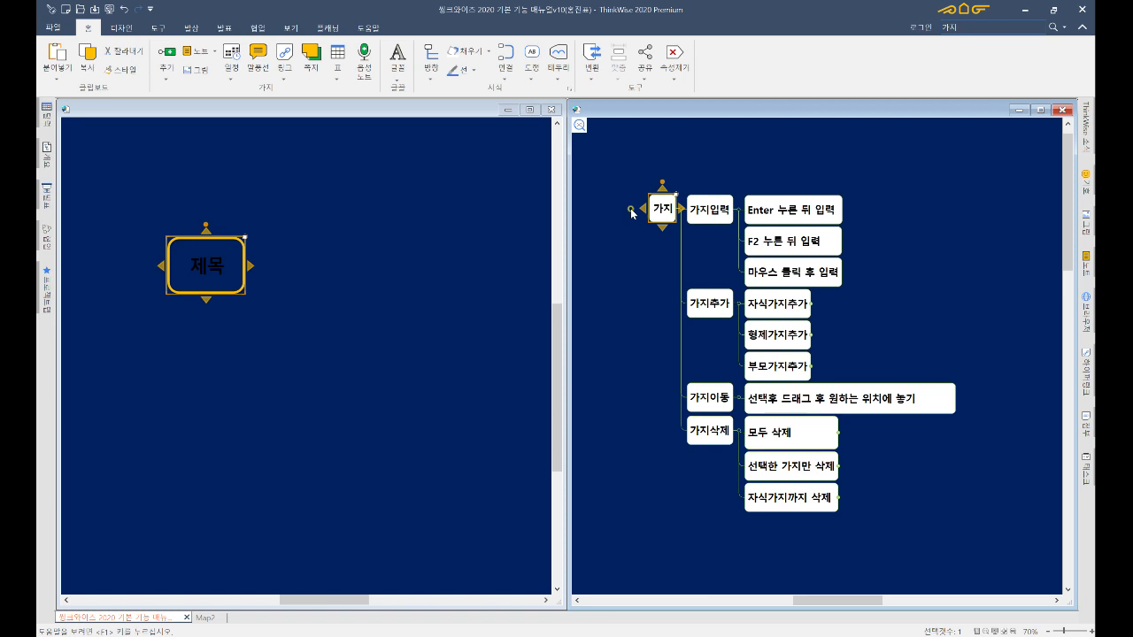
key("plus")
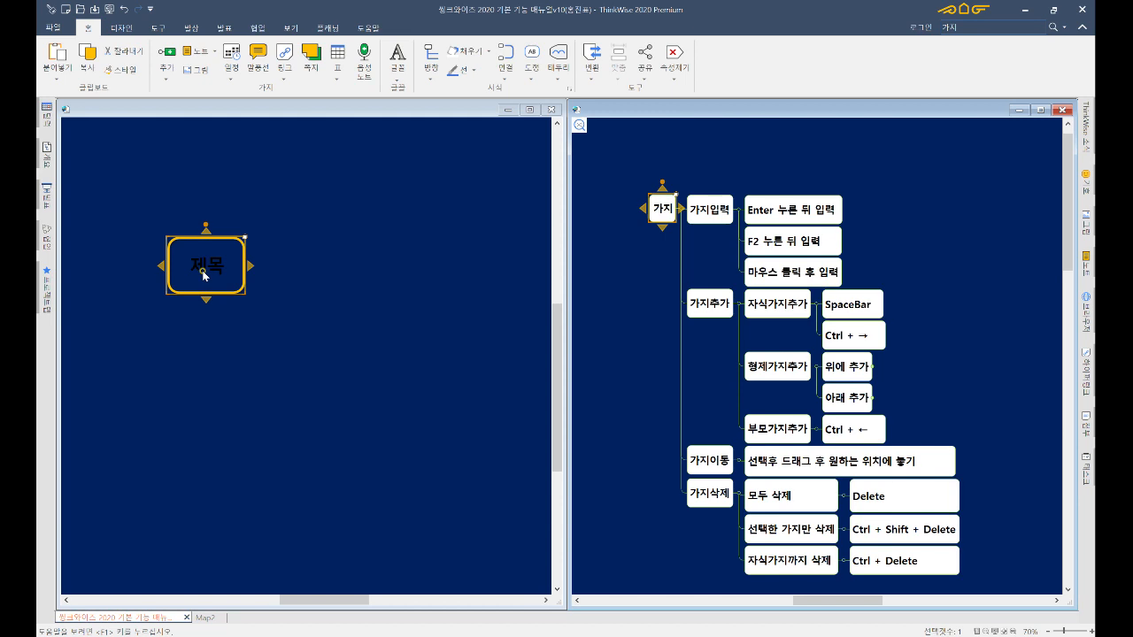
- Switch to Map2 and place the cursor inside the 제목 central topic's text
left_click(203, 275)
left_click(203, 274)
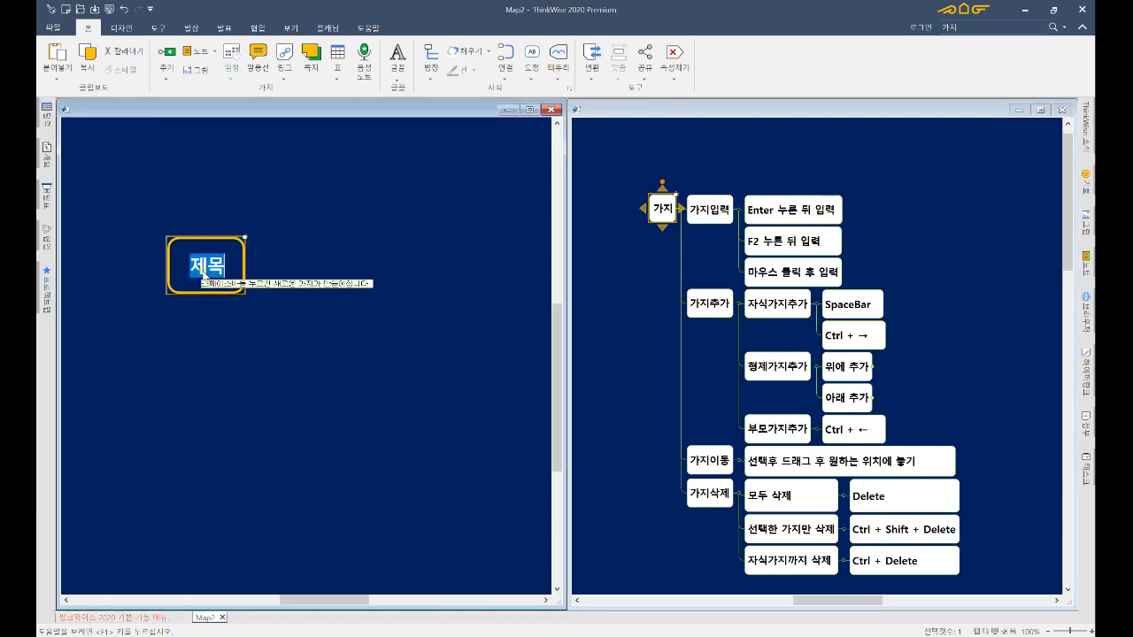
key("Return")
left_click(203, 275)
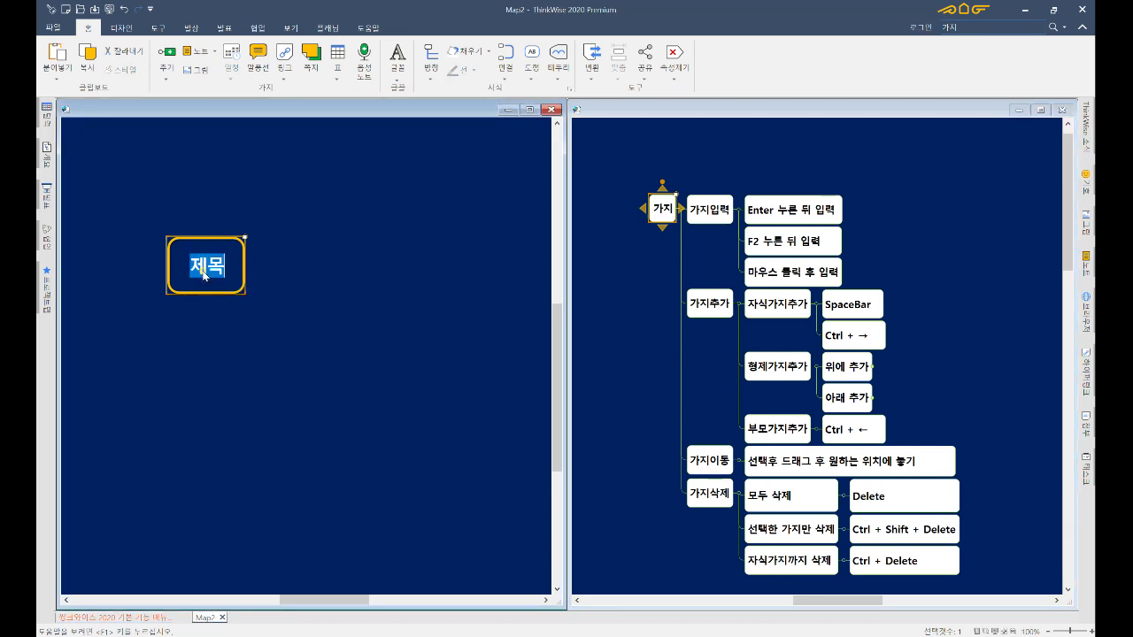
key("Return")
left_click(203, 275)
left_click(196, 274)
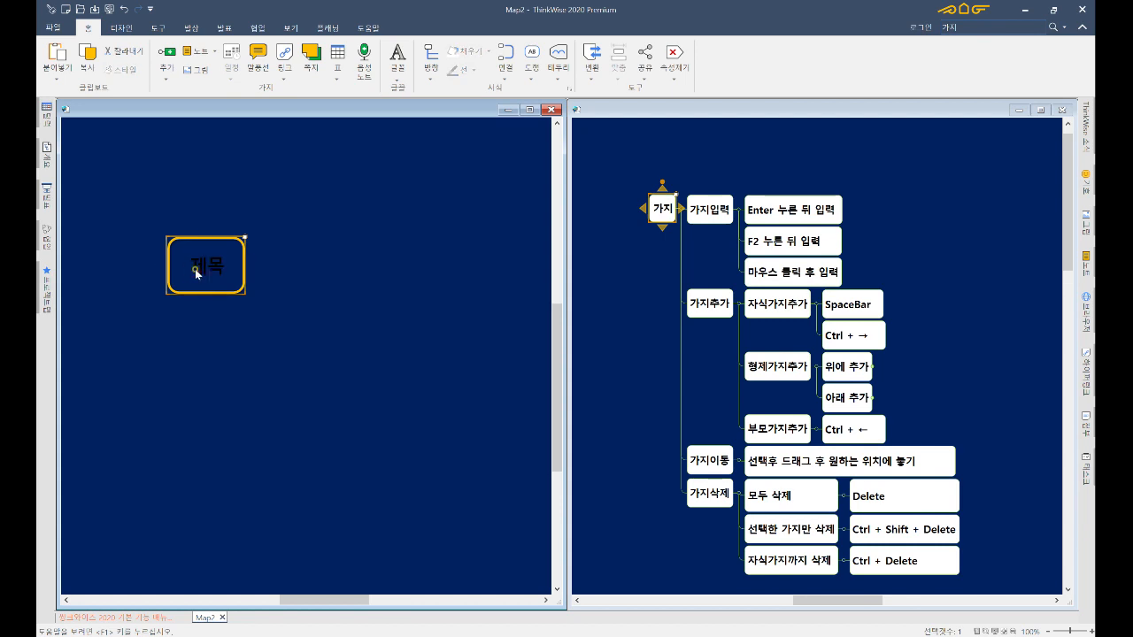
- Fill the 제목 topic white and rename it 생각코딩
left_click(262, 266)
left_click(237, 267)
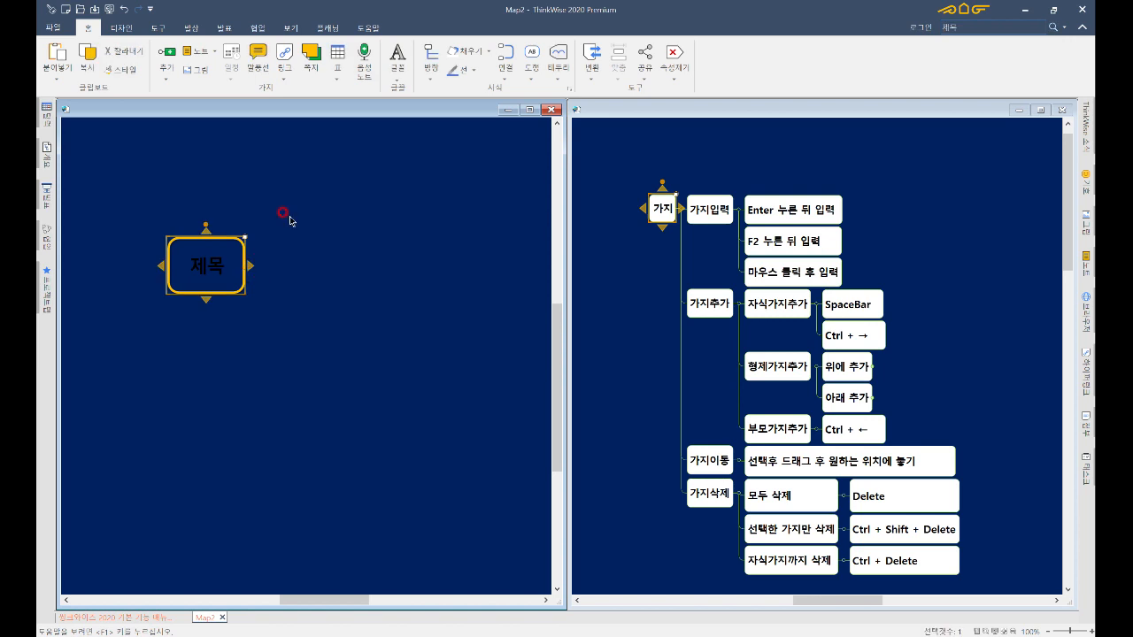
left_click(461, 51)
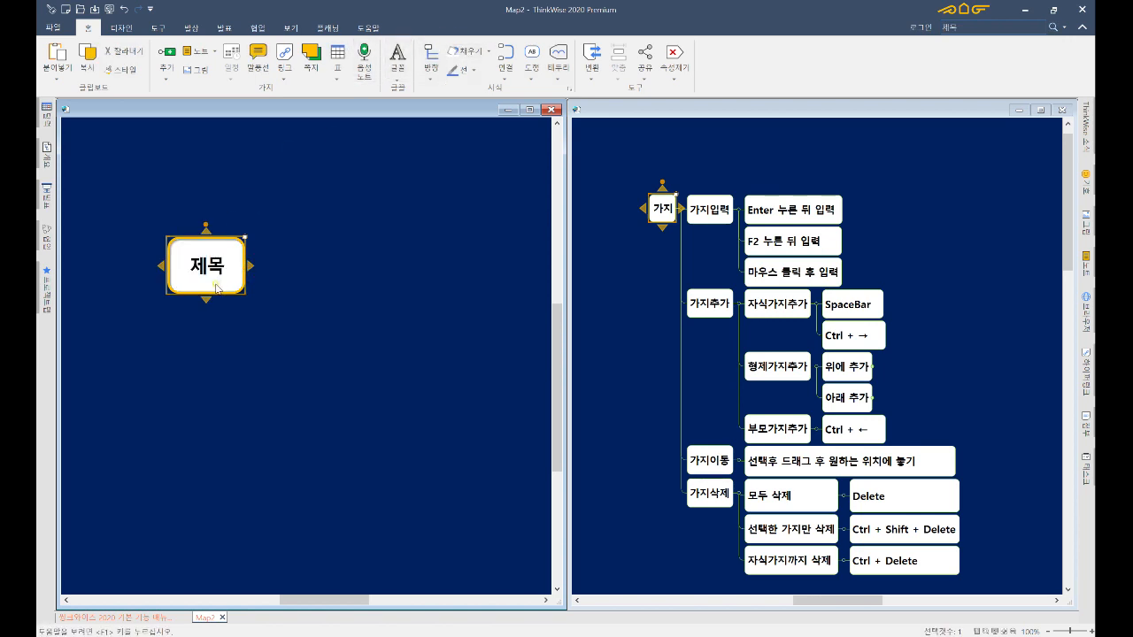
type("생각코딩")
key("Return")
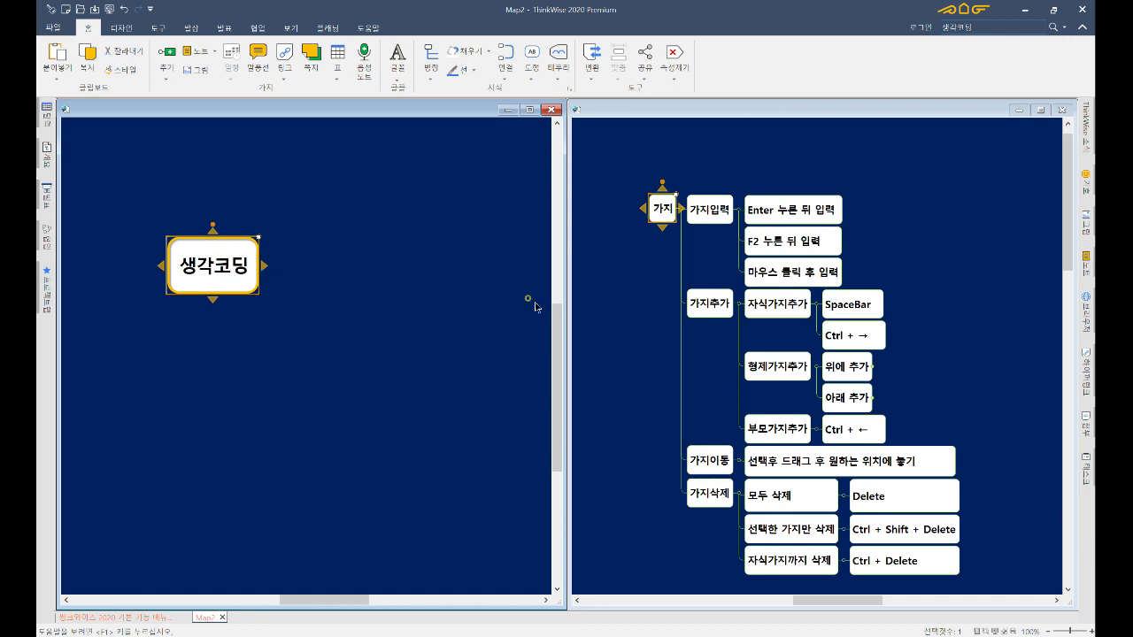
- Expand the manual's 가지추가 topic to show sibling-branch shortcuts, then select 생각코딩 in Map2
left_click(715, 310)
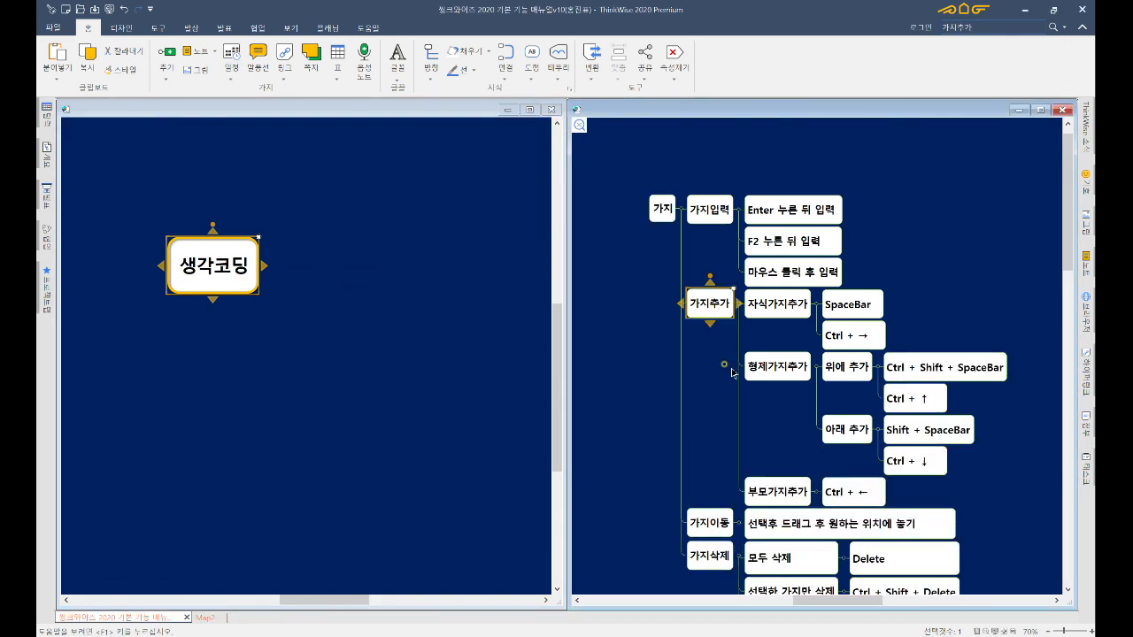
scroll(699, 340, "down", 2)
left_click(263, 298)
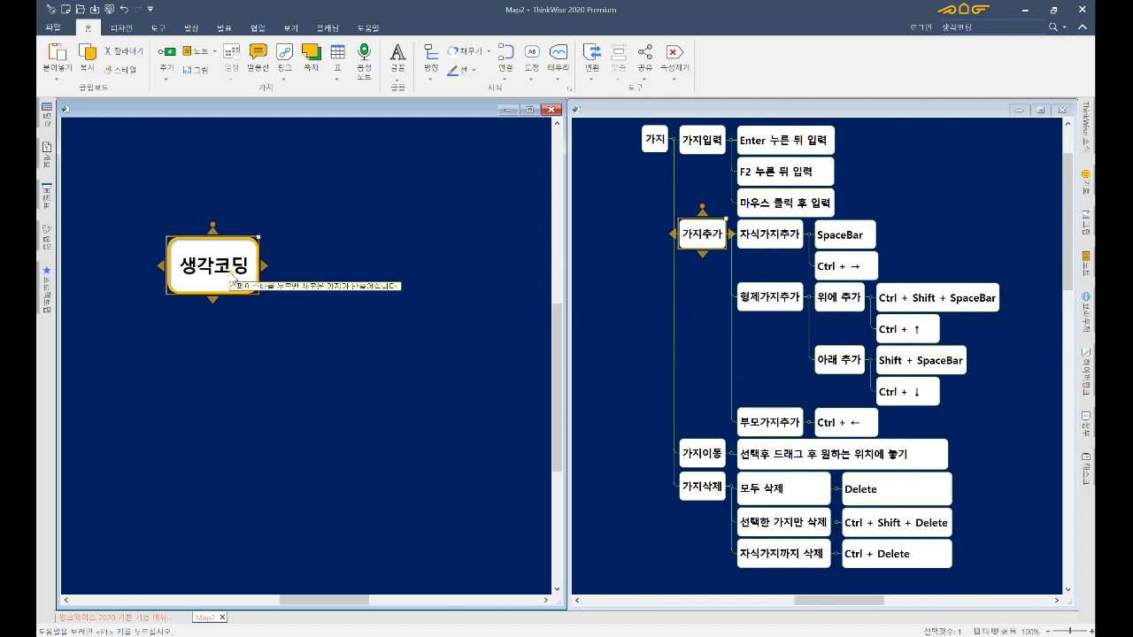
key("space")
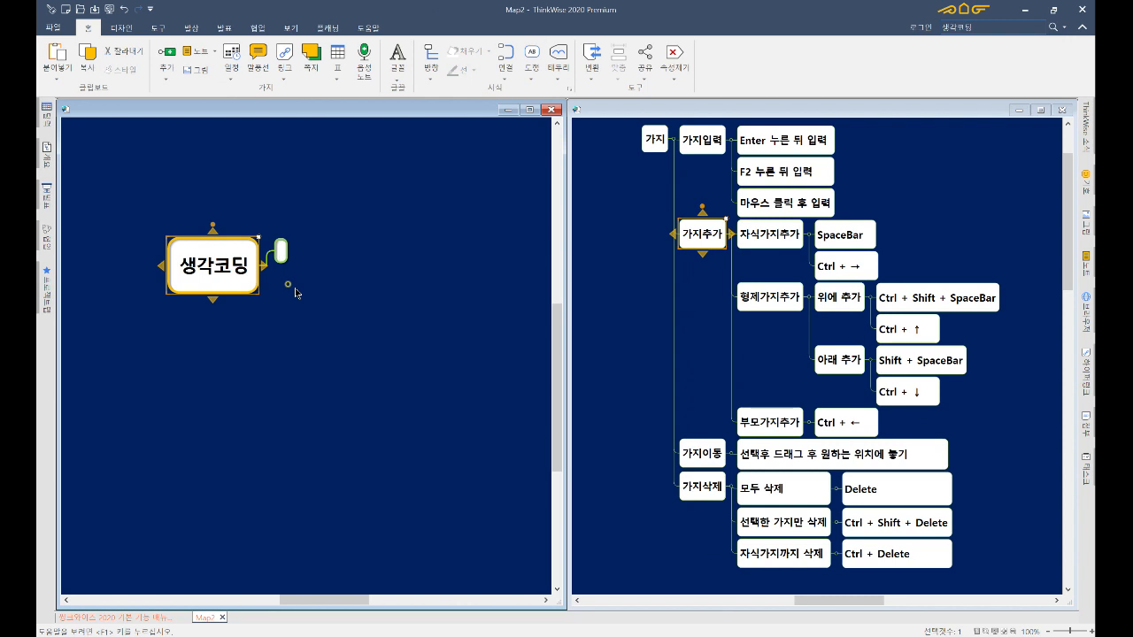
key("Escape")
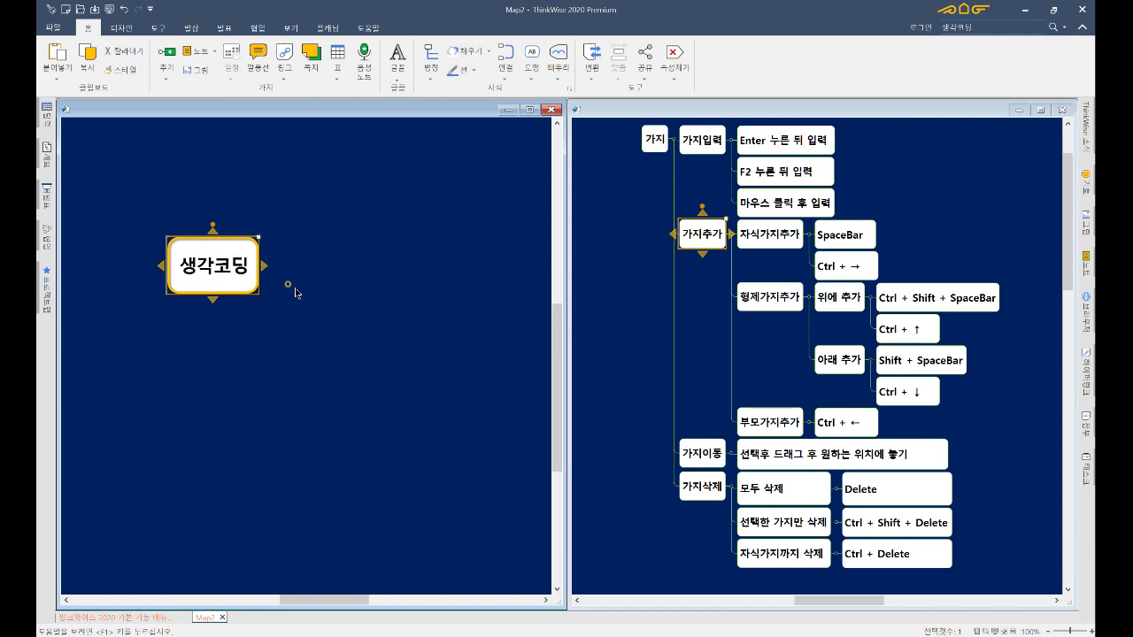
- Add a child branch named 생각코딩 입문과정 under 생각코딩
key("space")
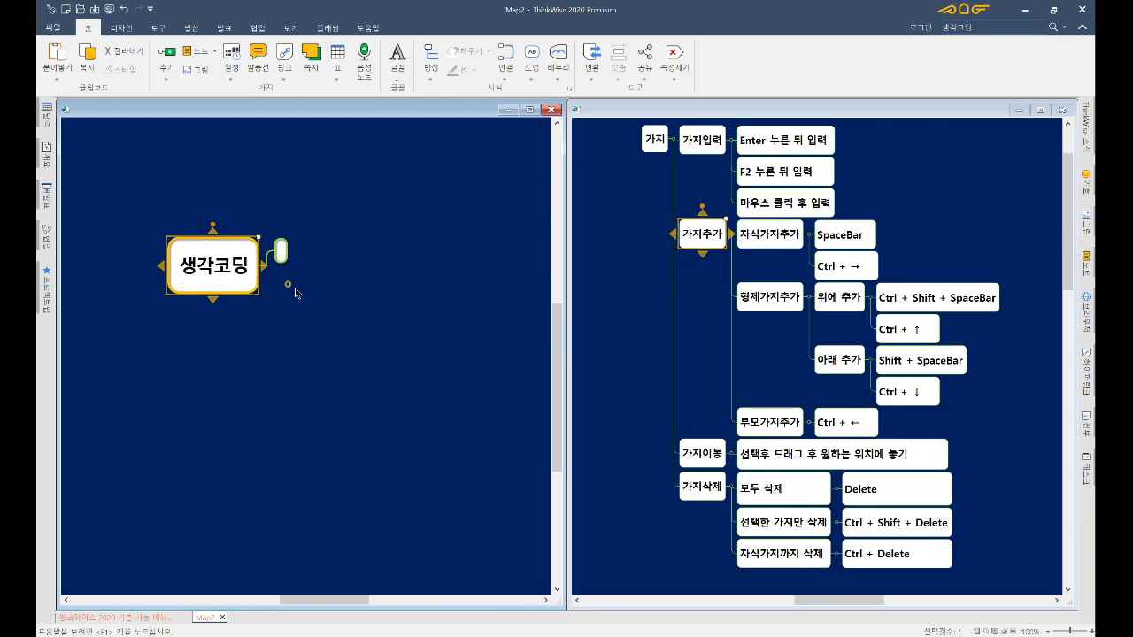
type("ㅎ")
type("생각코딩")
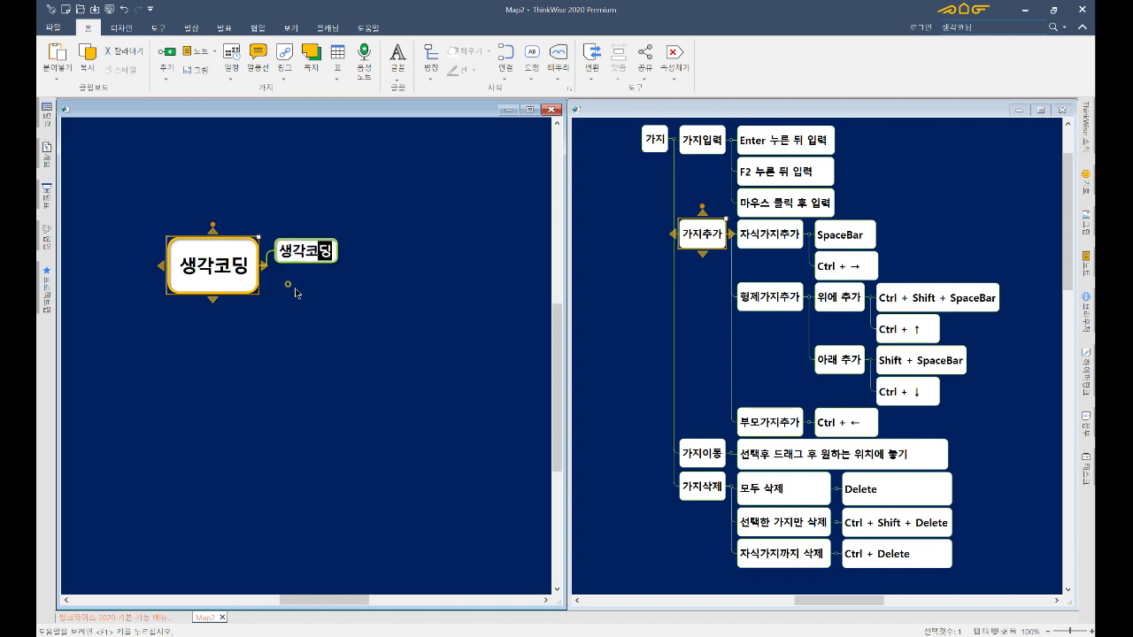
type(" 입문과")
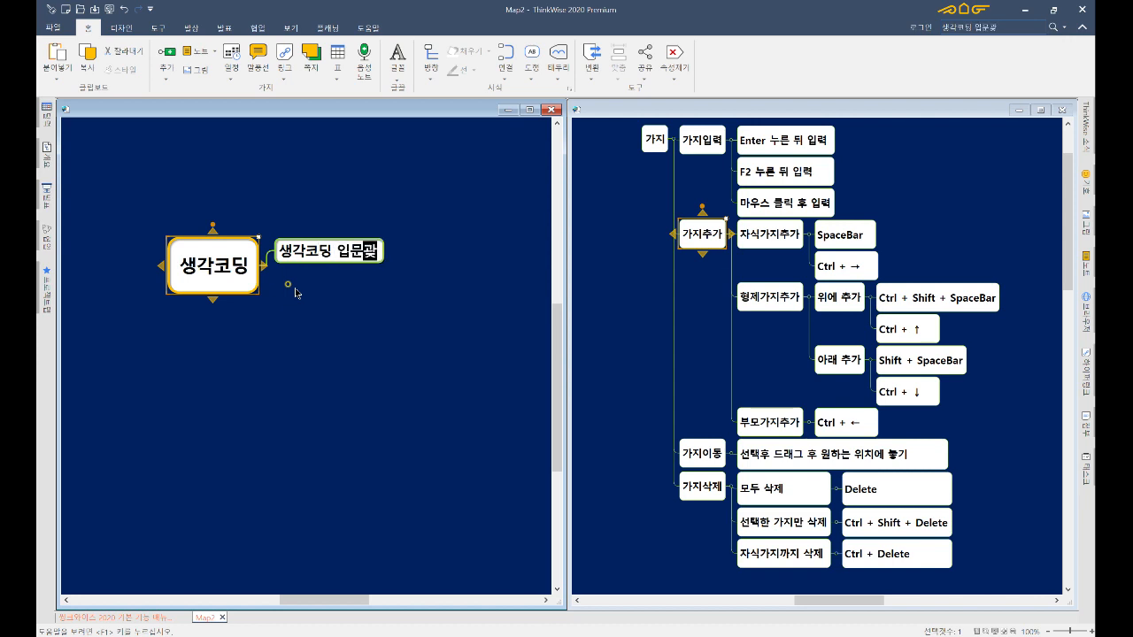
type("정")
key("Return")
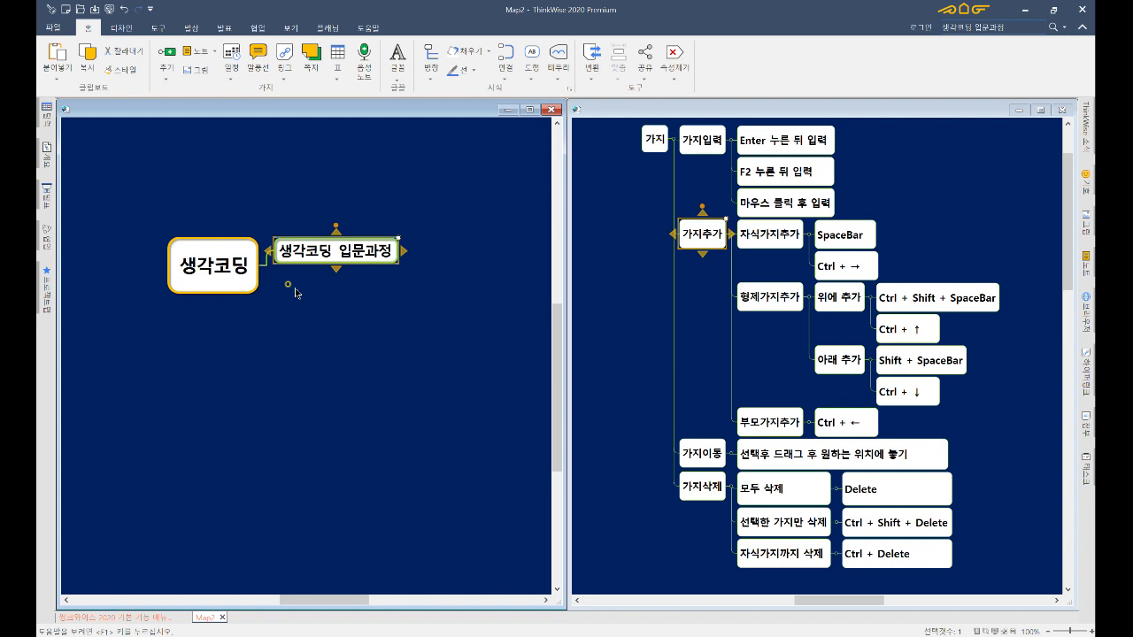
key("space")
key("Escape")
left_click(289, 284)
type("생각코딩")
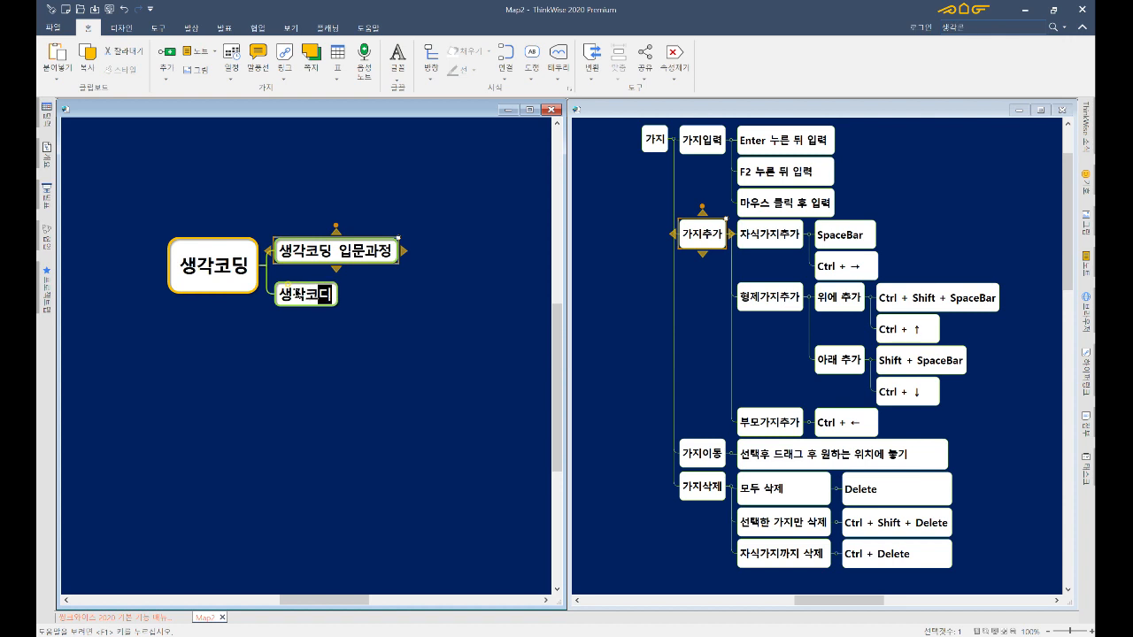
key("Return")
type("기본과정")
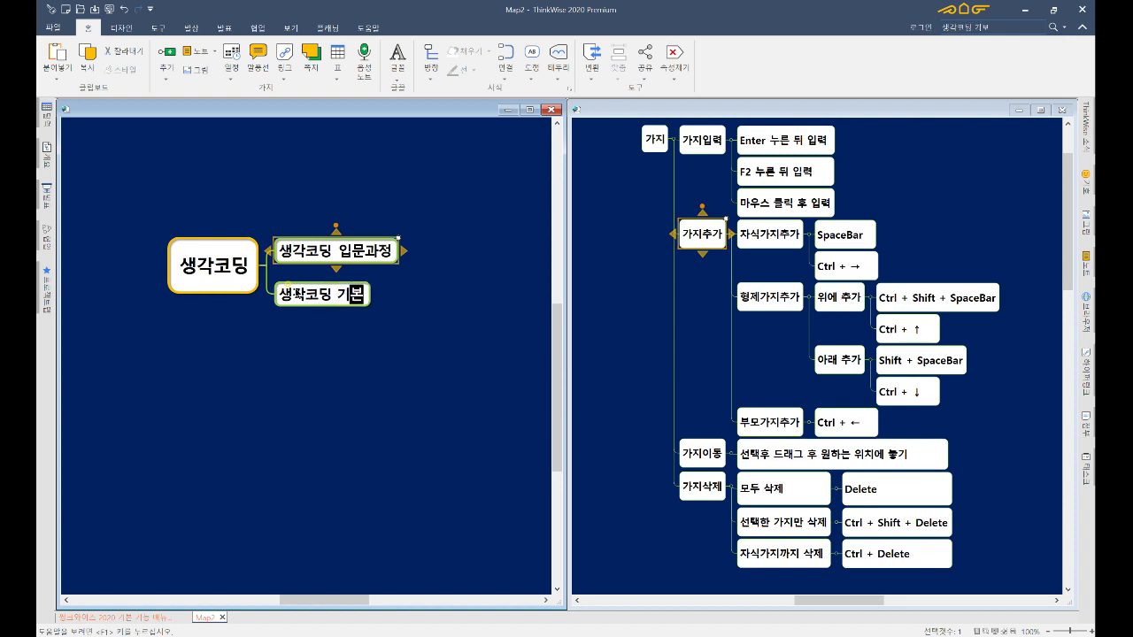
key("Return")
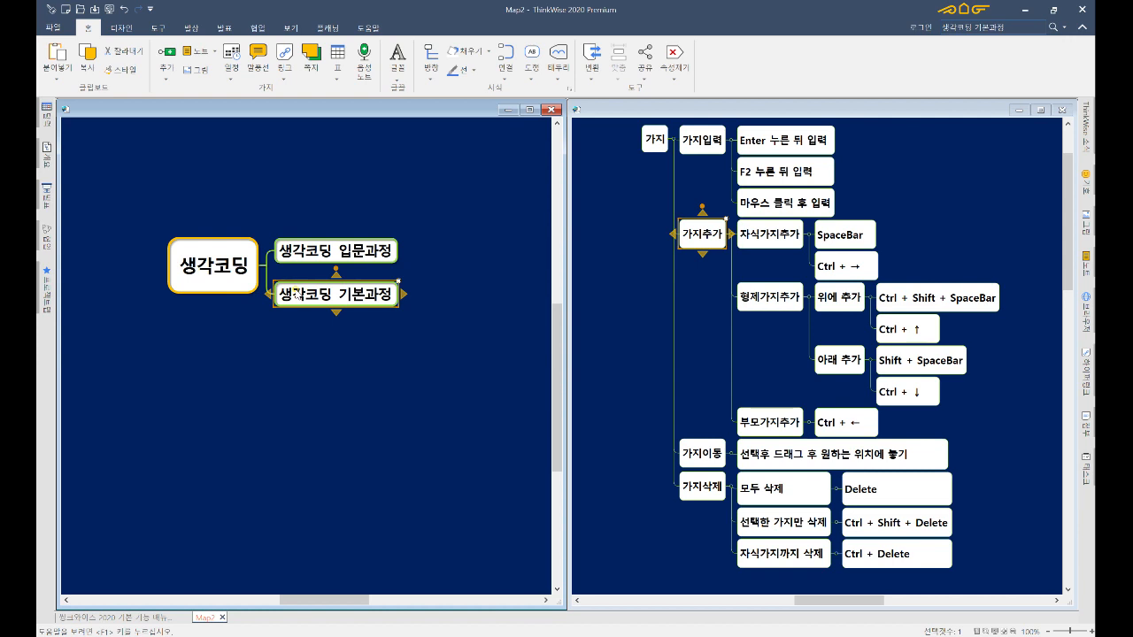
key("ctrl+shift+space")
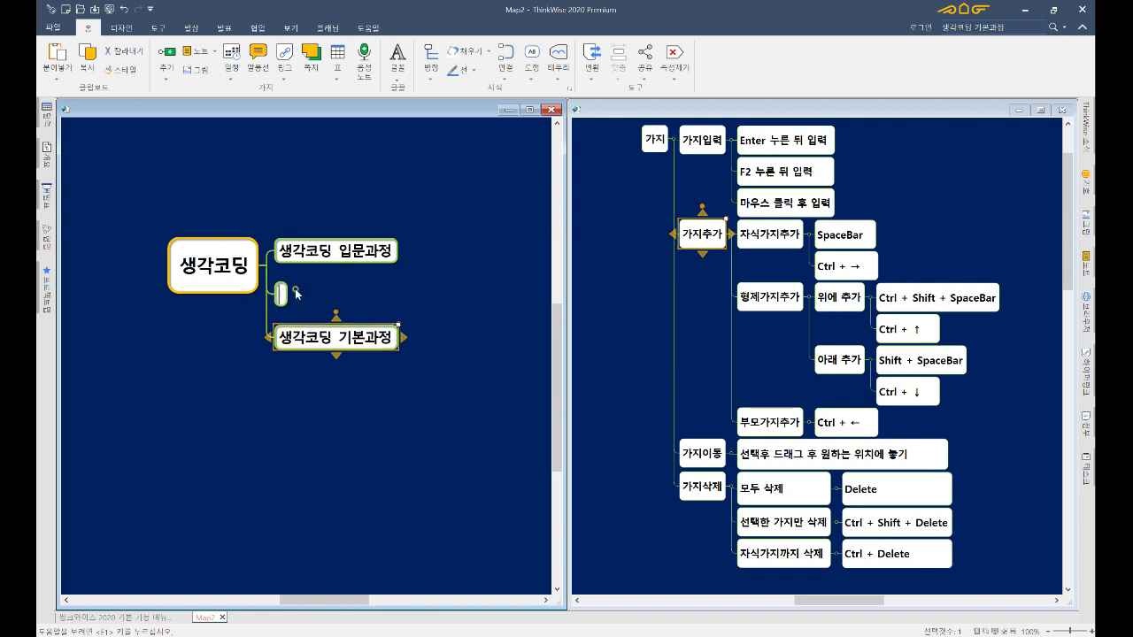
type("새ㅇ각")
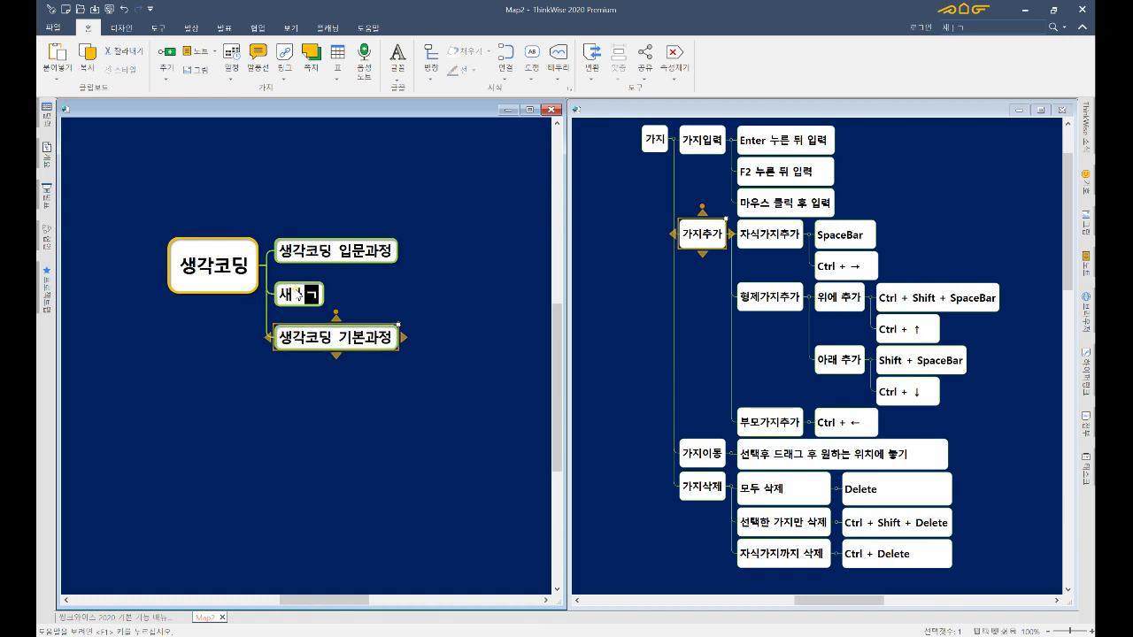
type("코딩")
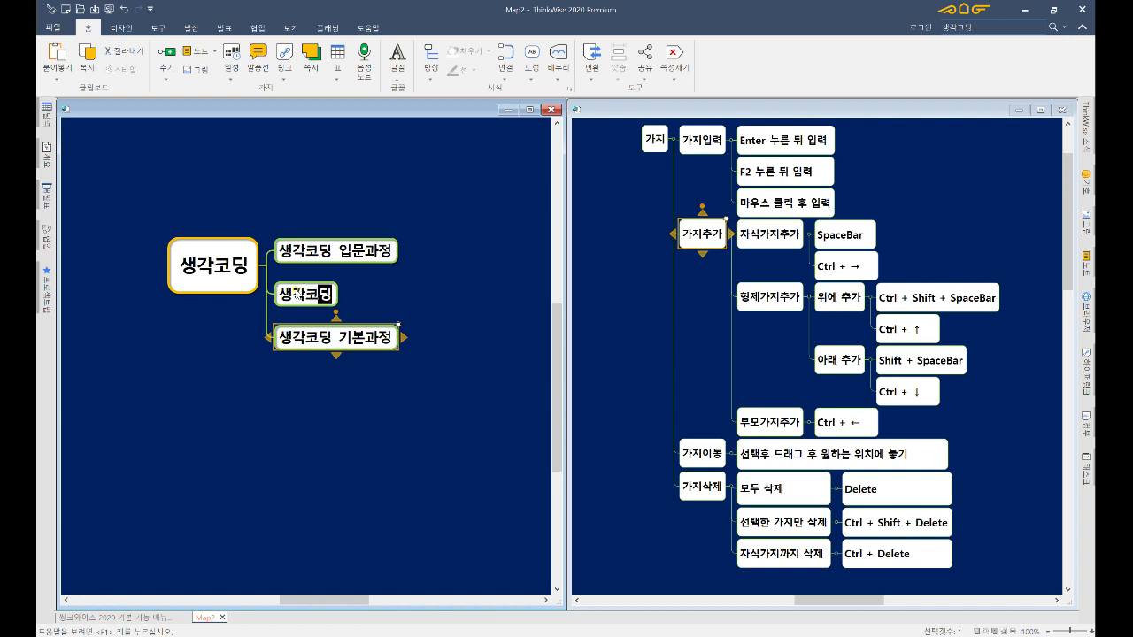
type(" 전문가과정")
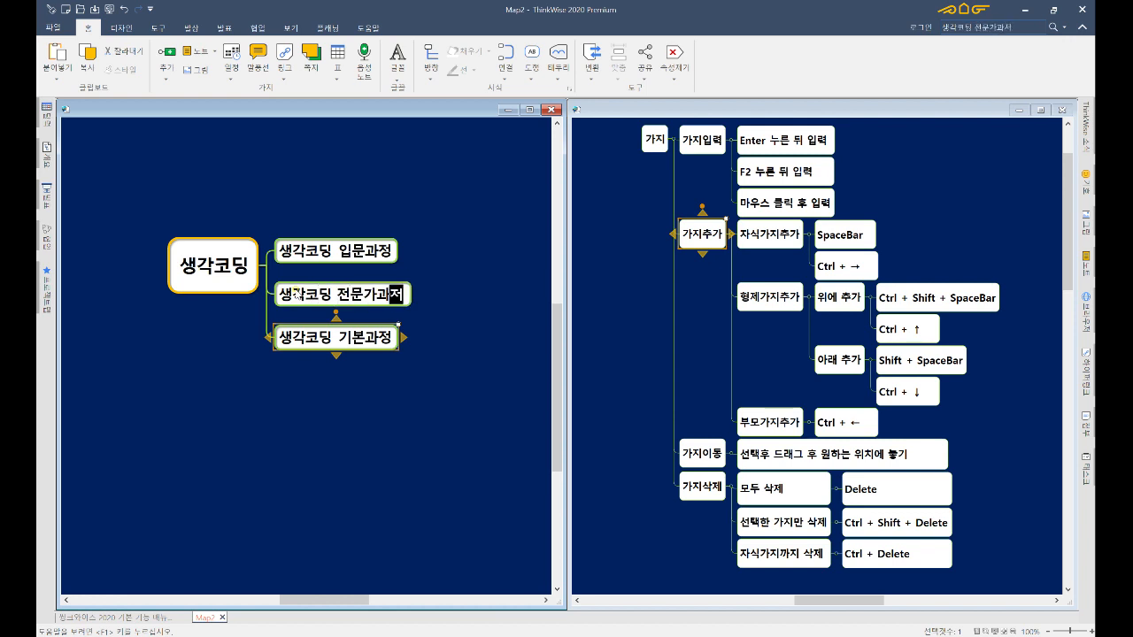
key("Return")
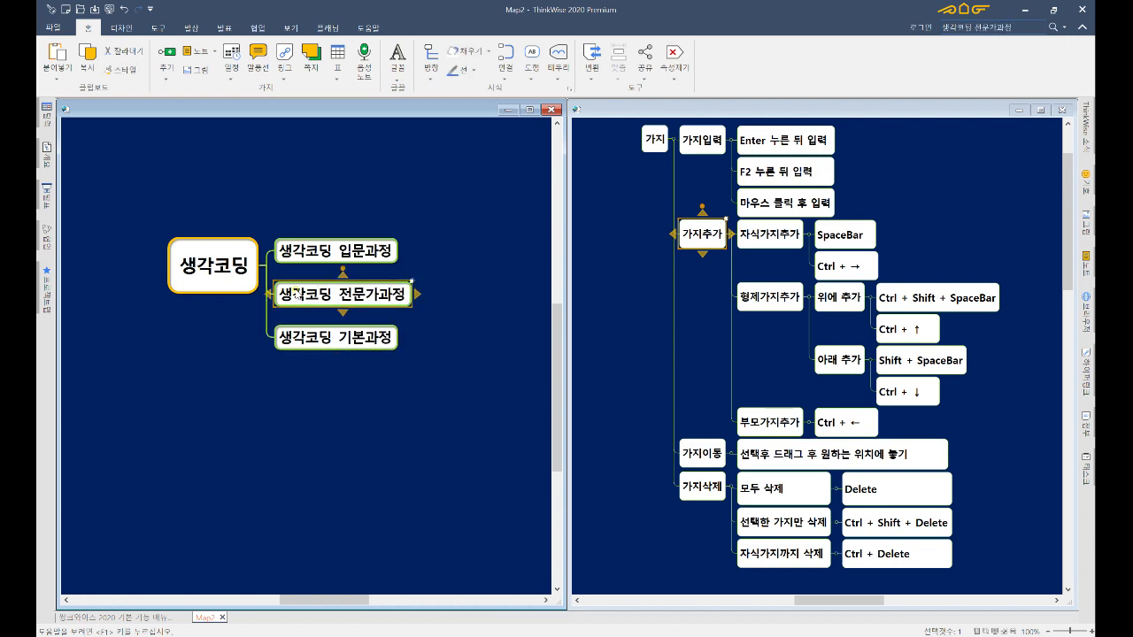
key("ctrl+shift+space")
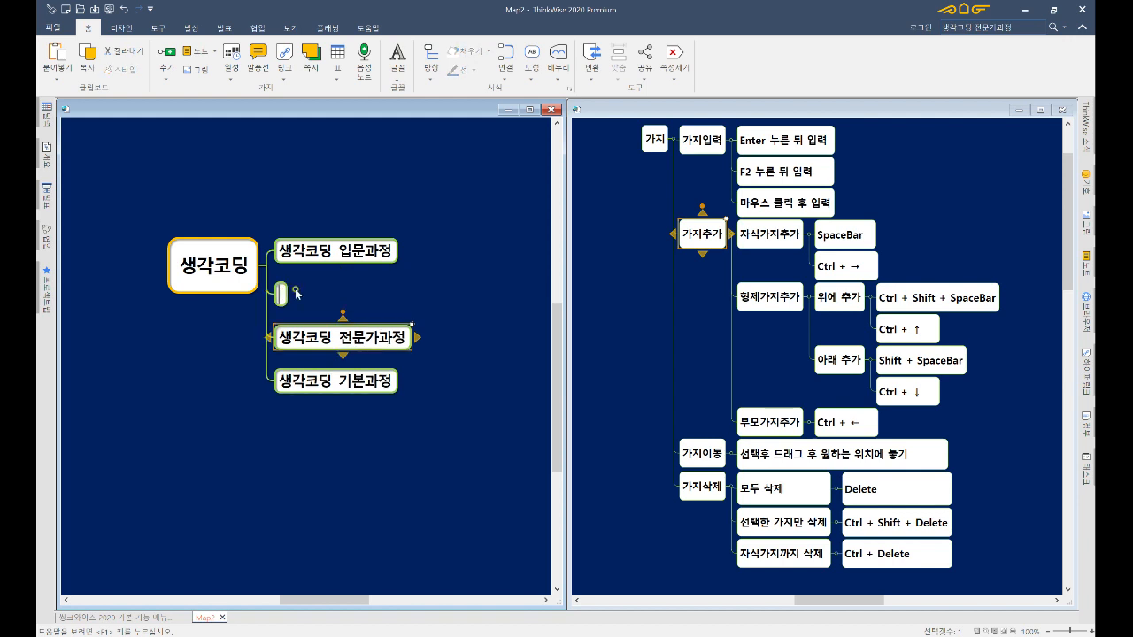
key("Escape")
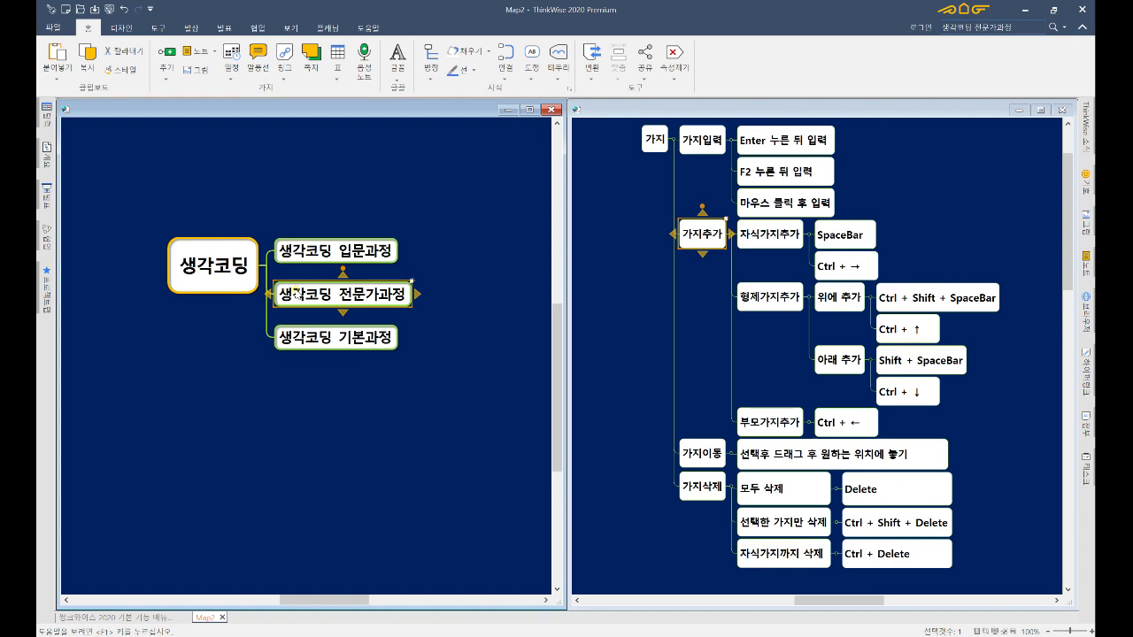
key("shift+space")
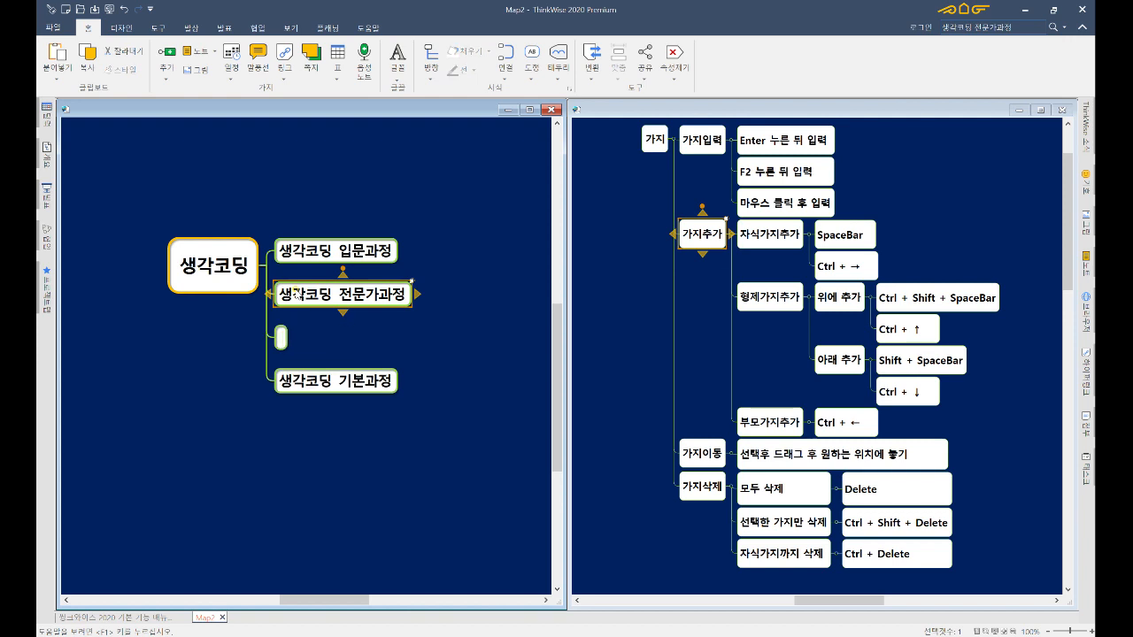
key("Escape")
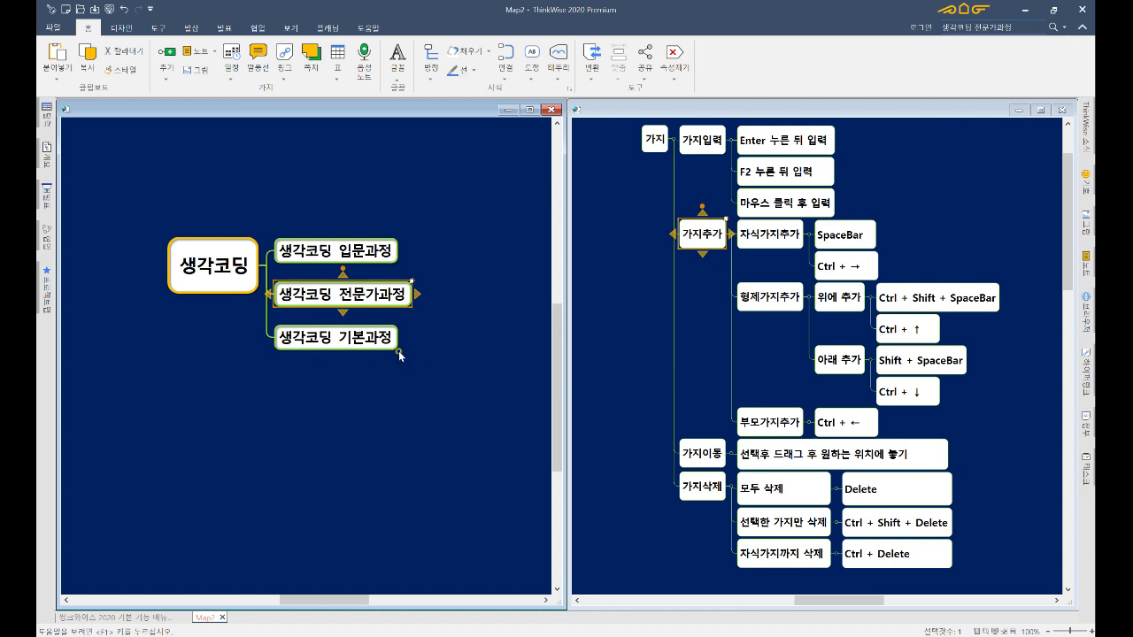
left_click_drag(425, 351, 366, 266)
left_click(326, 247)
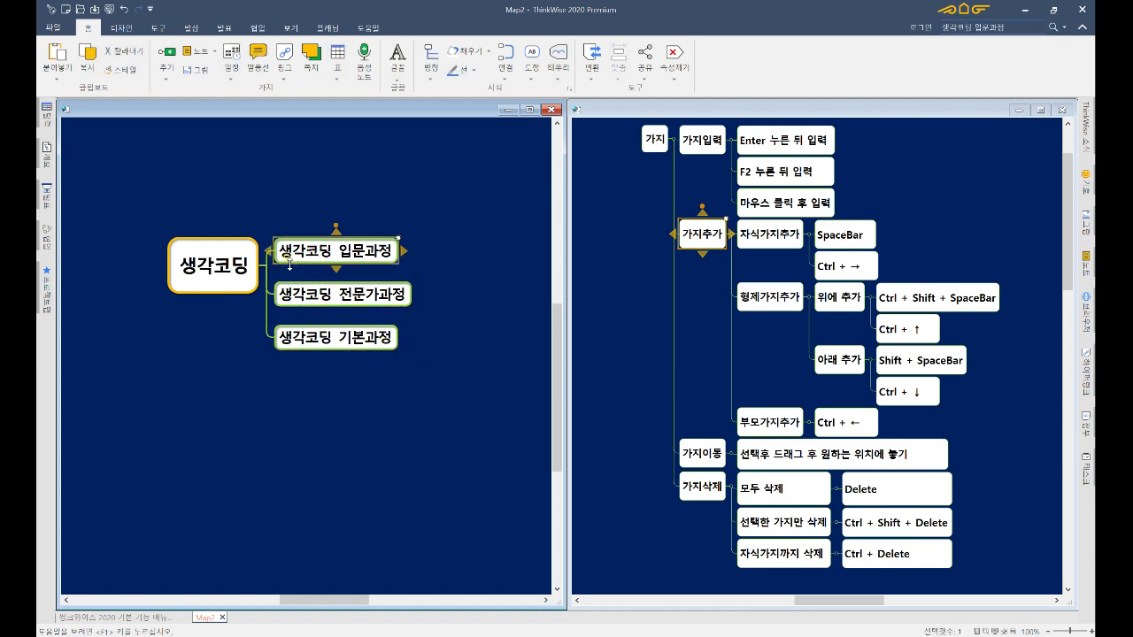
mouse_move(272, 256)
key("ctrl+Left")
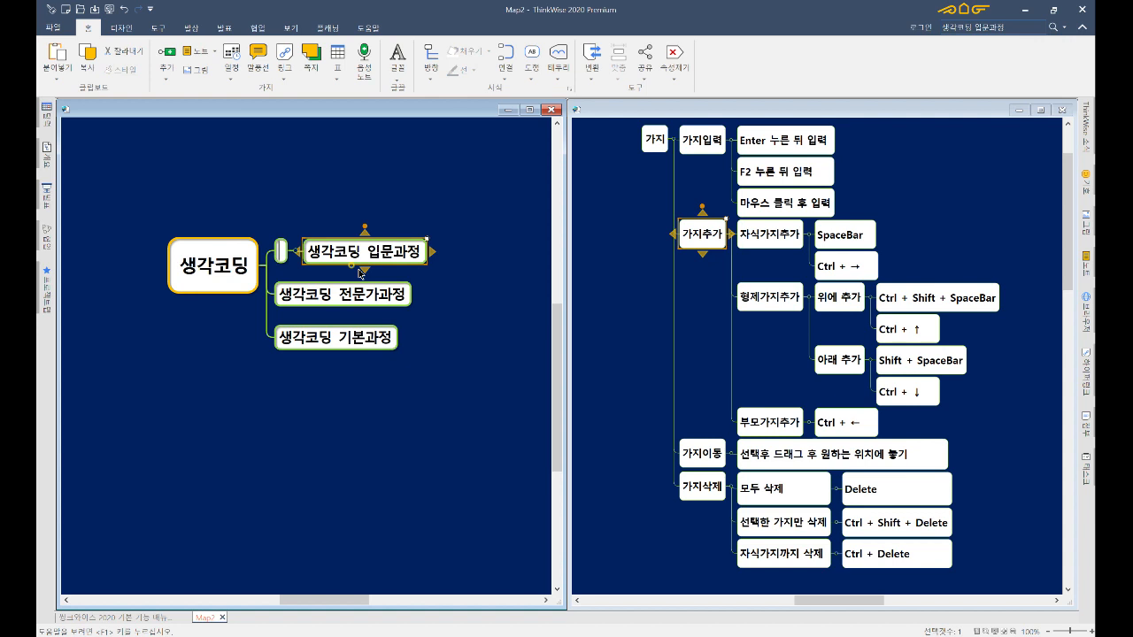
key("ctrl+z")
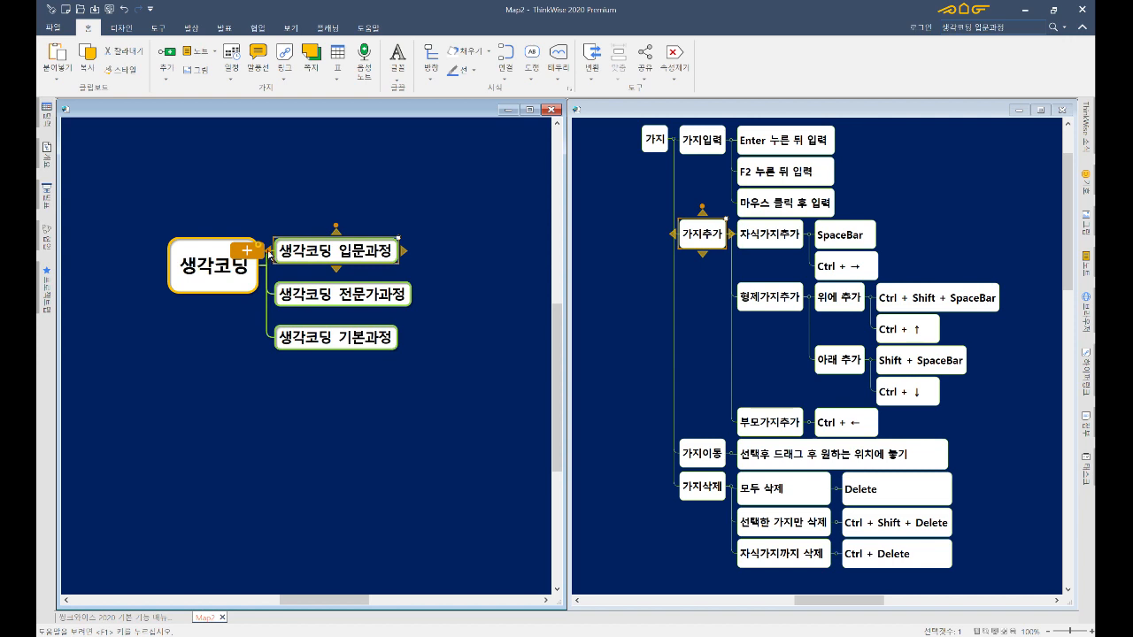
mouse_move(337, 283)
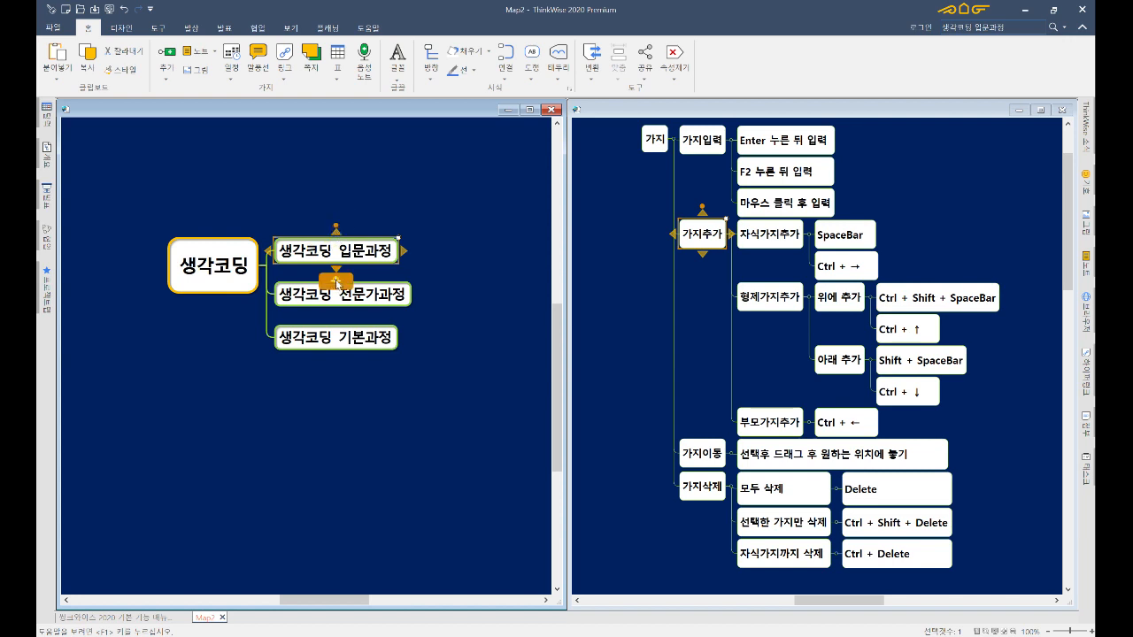
mouse_move(307, 229)
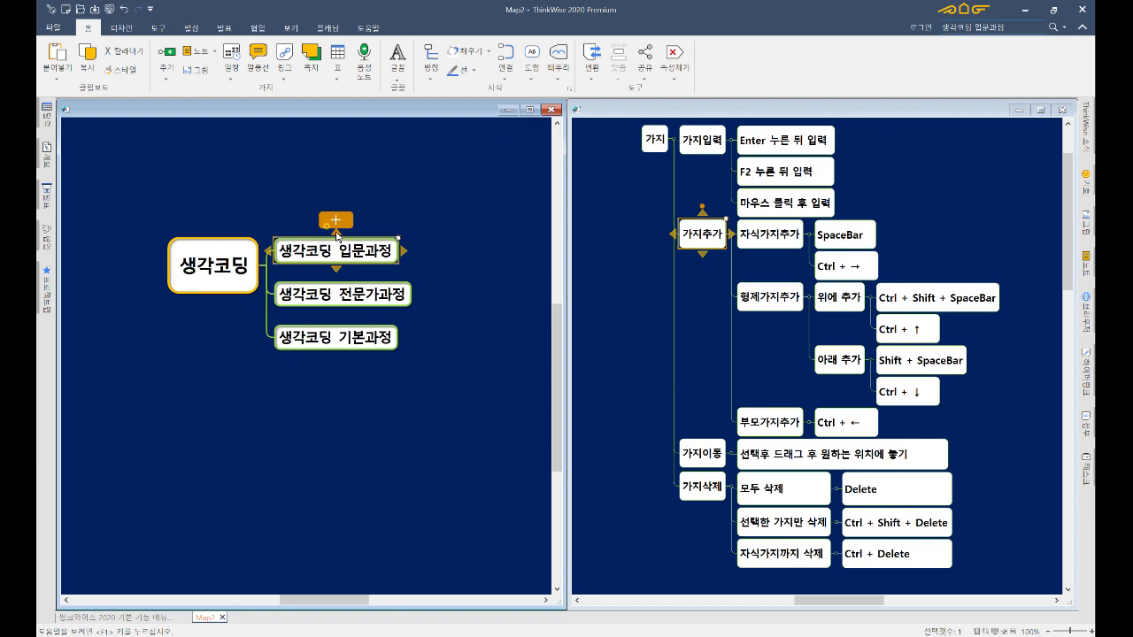
left_click(268, 252)
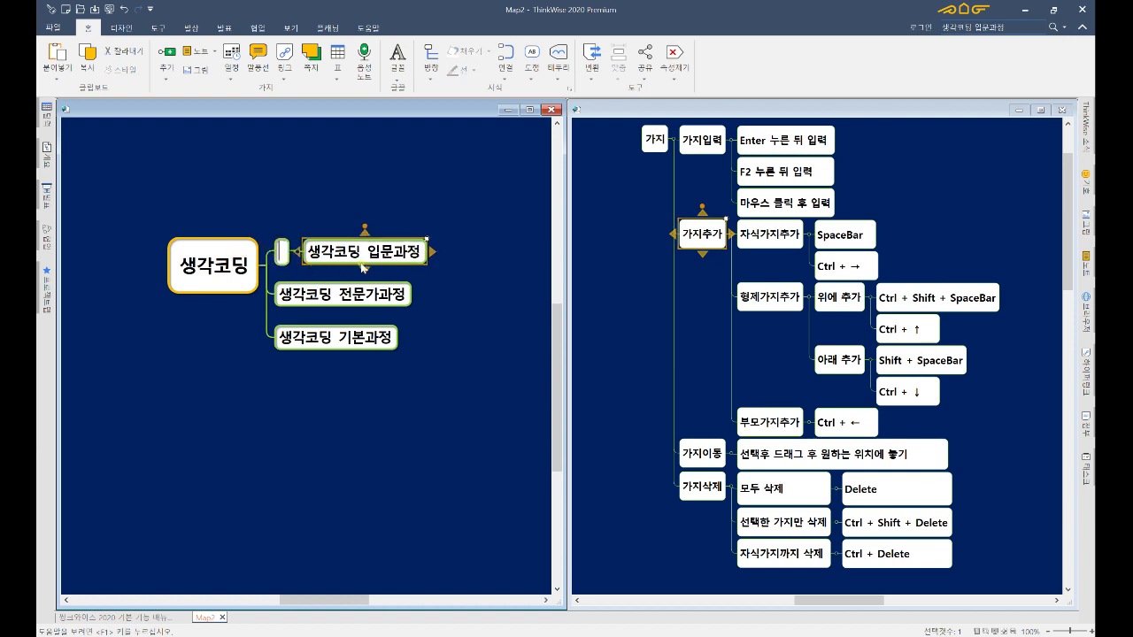
left_click(363, 232)
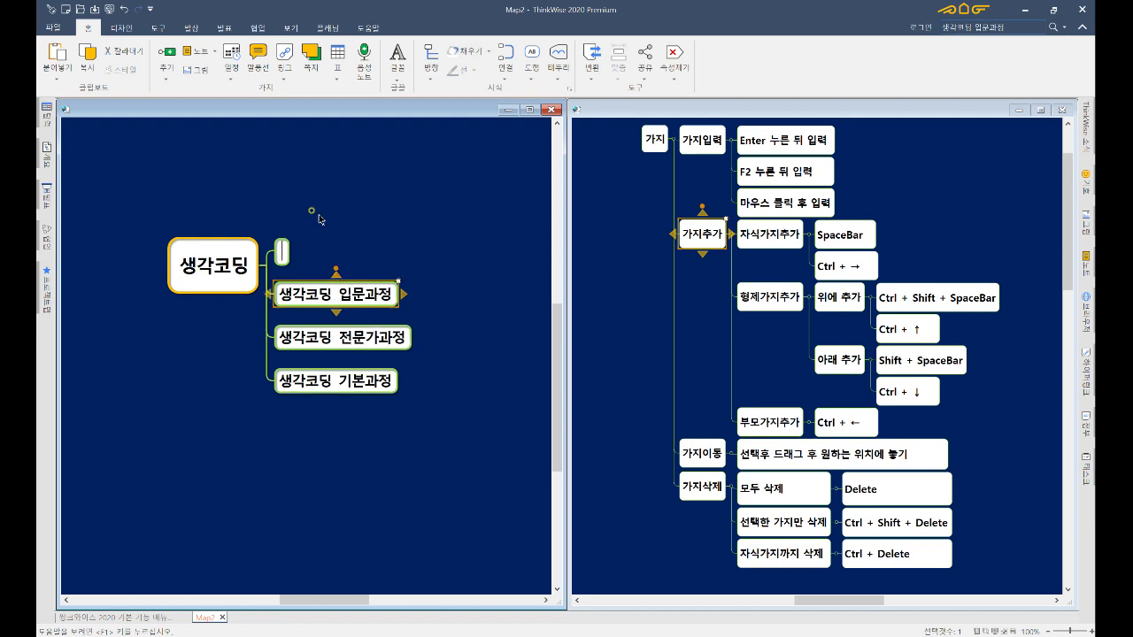
left_click(336, 312)
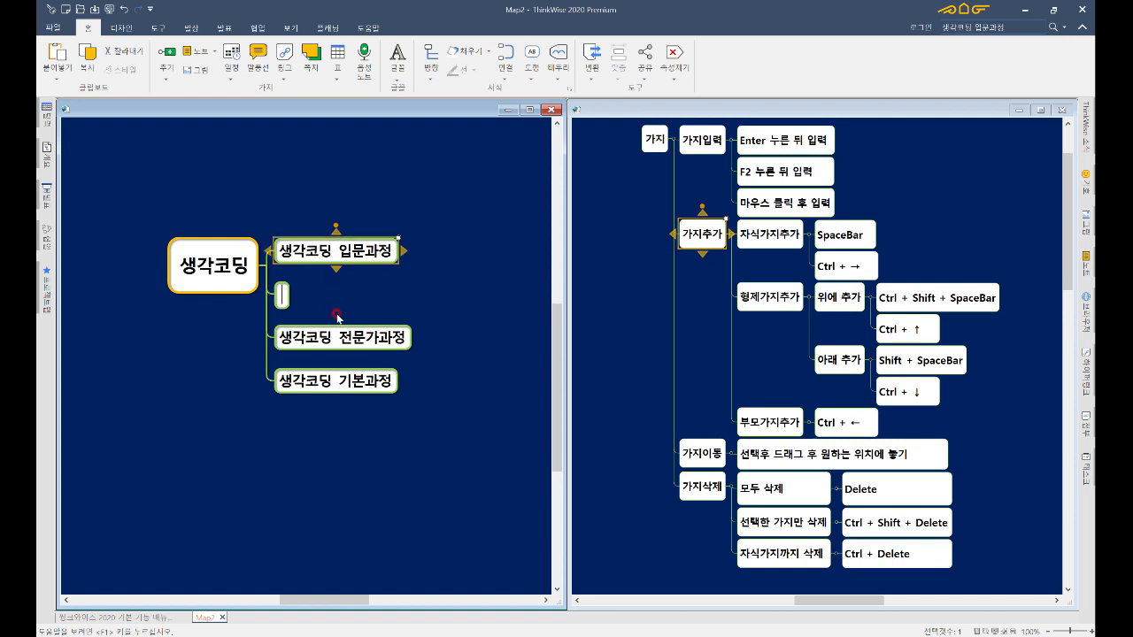
left_click(404, 254)
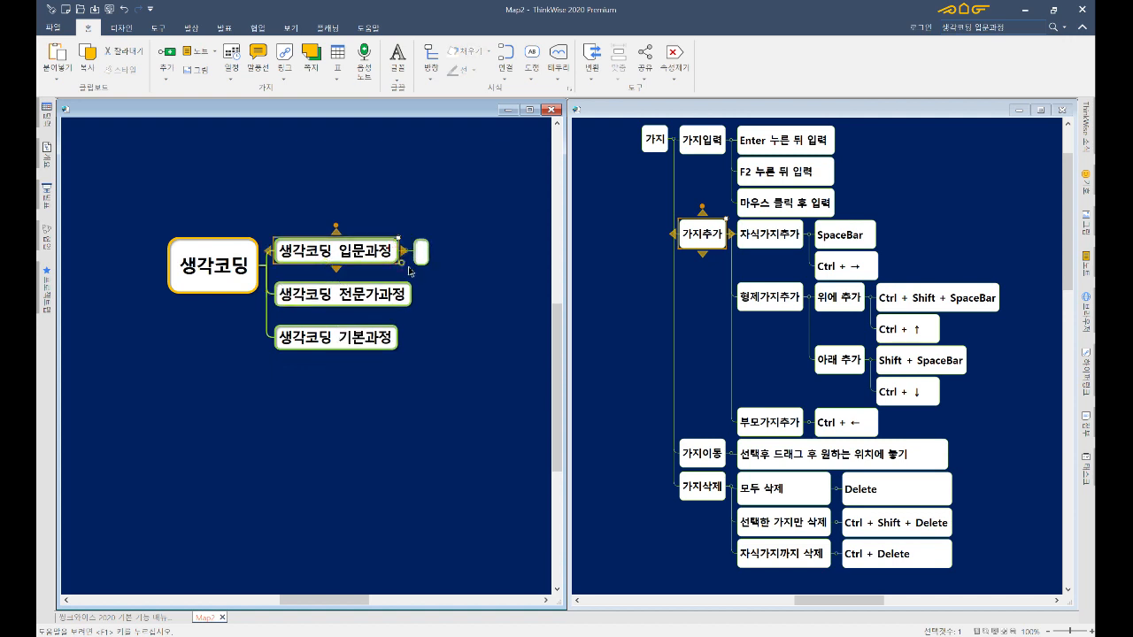
left_click(325, 221)
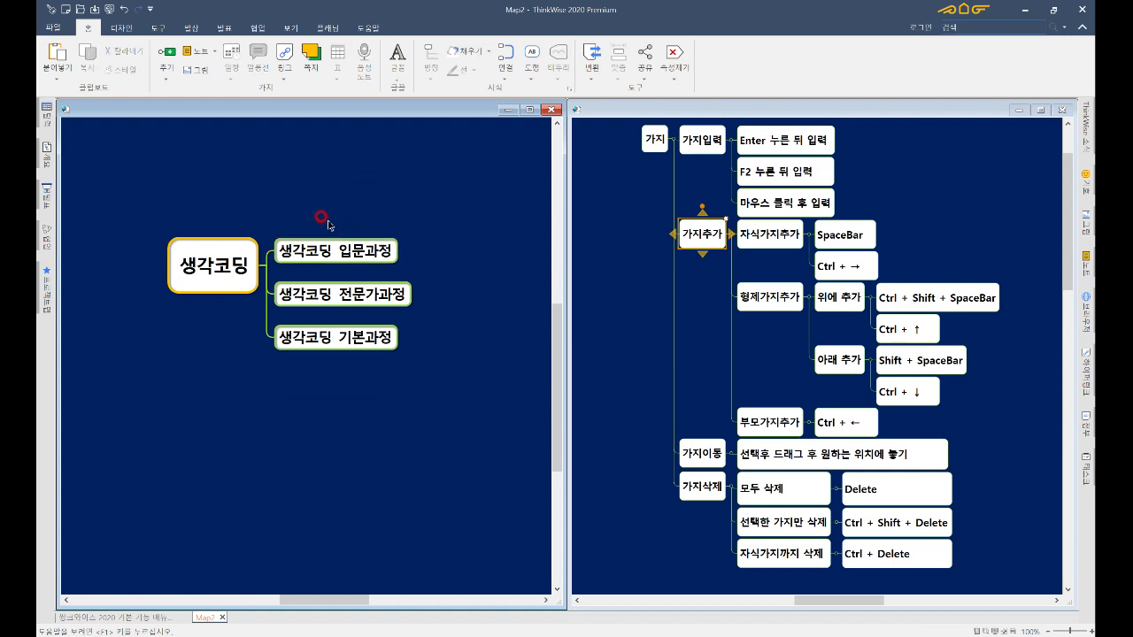
left_click(326, 252)
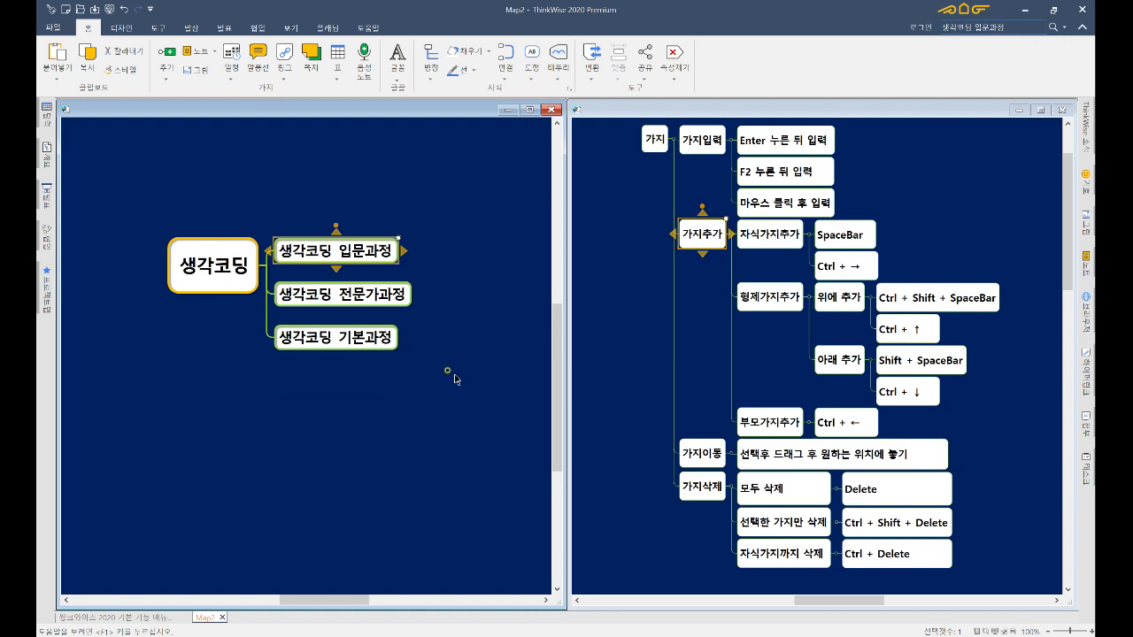
left_click_drag(451, 374, 349, 217)
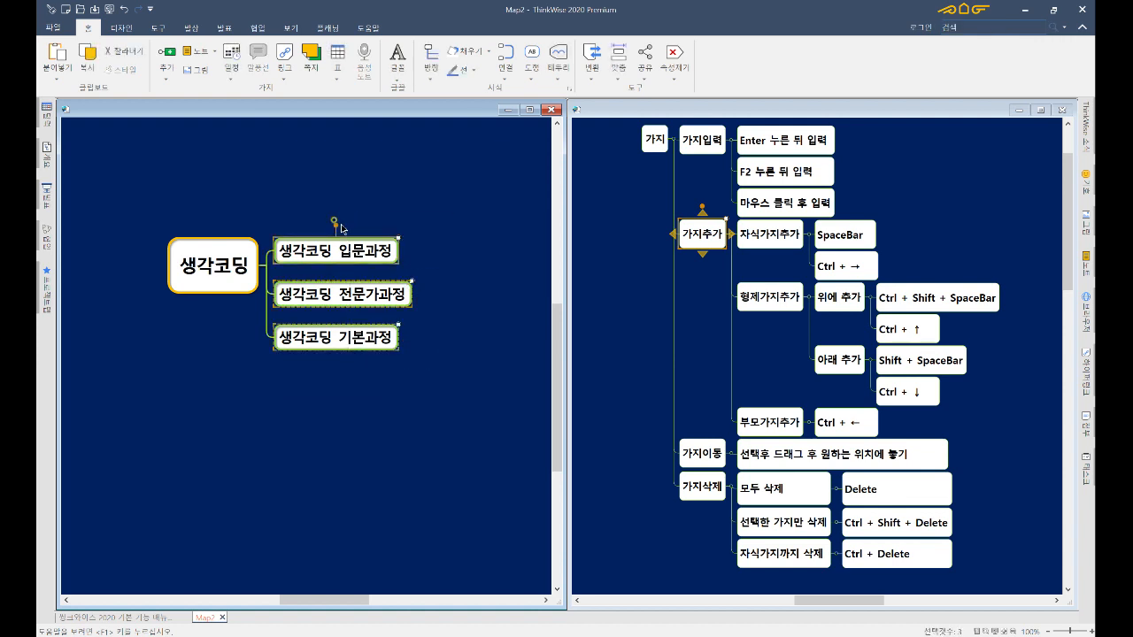
left_click(343, 231)
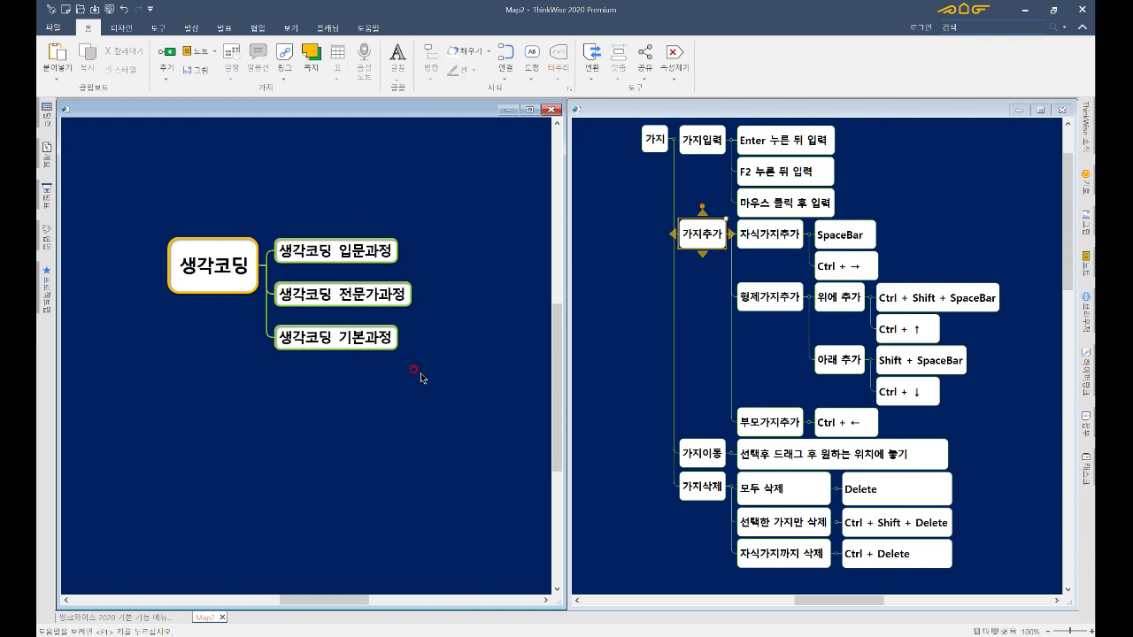
left_click_drag(421, 374, 265, 194)
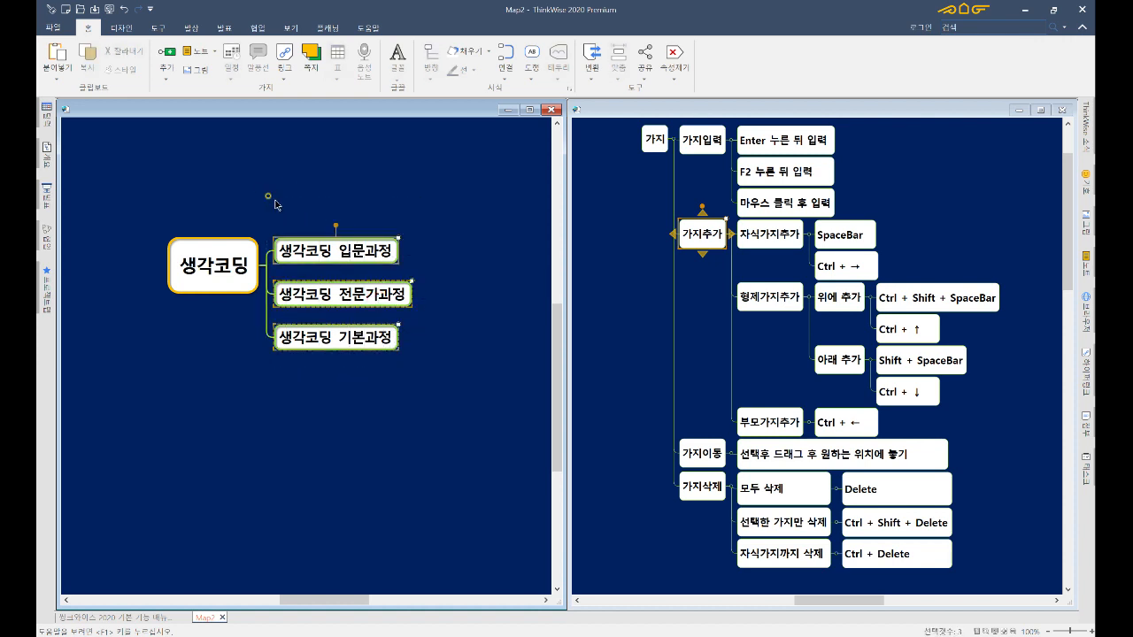
left_click(326, 228)
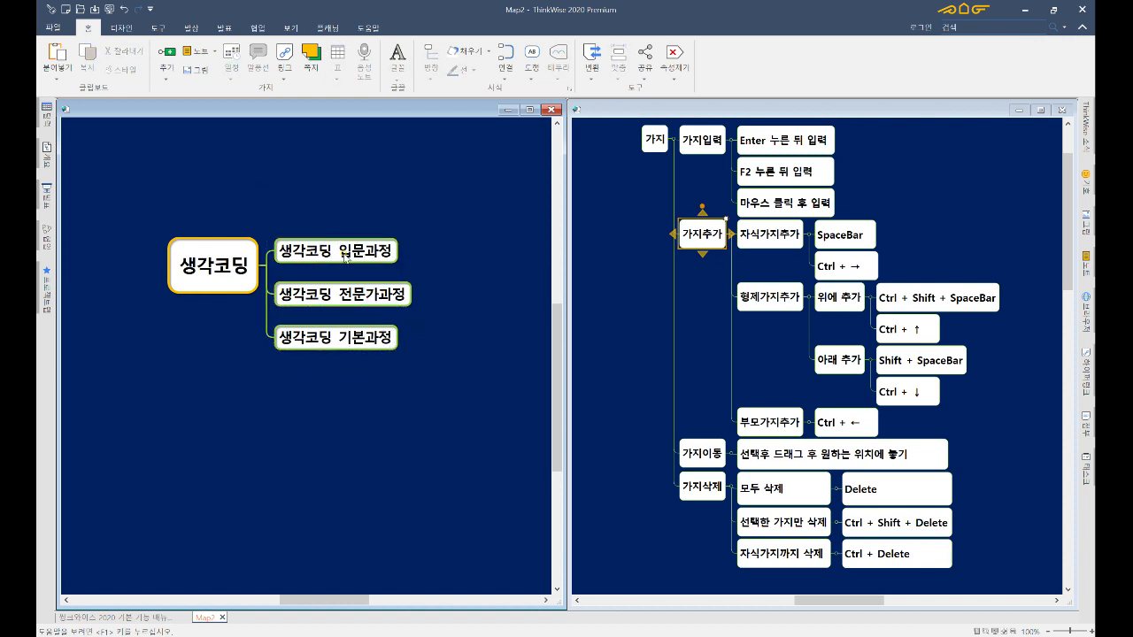
left_click(344, 258)
left_click(364, 293, "ctrl")
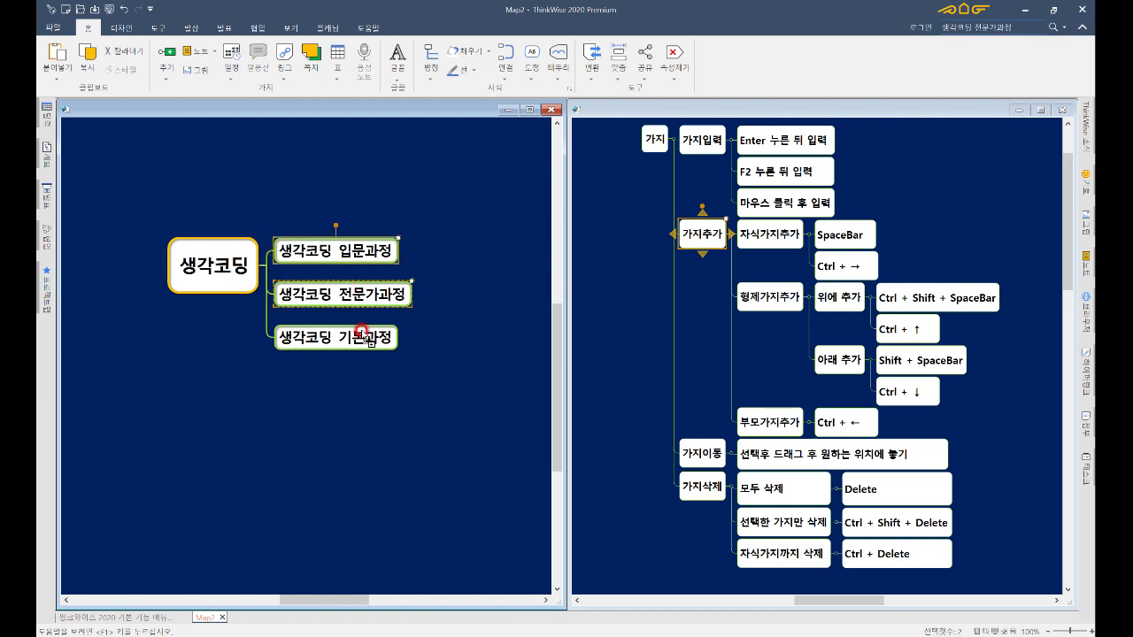
left_click(362, 333, "ctrl")
left_click(416, 250)
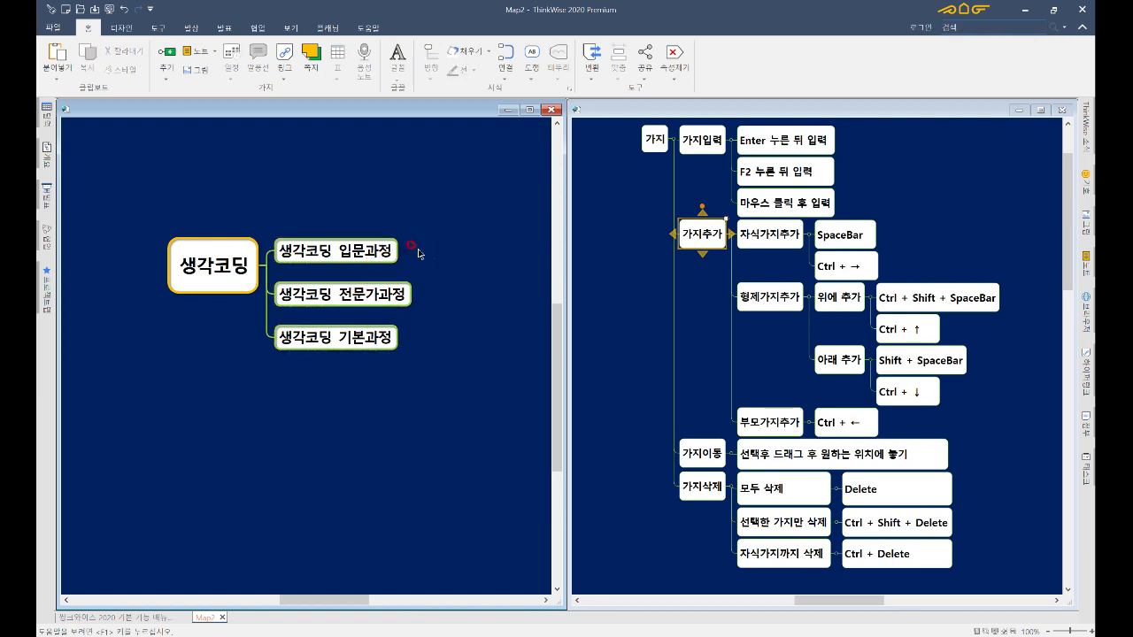
left_click(384, 251)
left_click(375, 340, "ctrl")
left_click(375, 290, "ctrl")
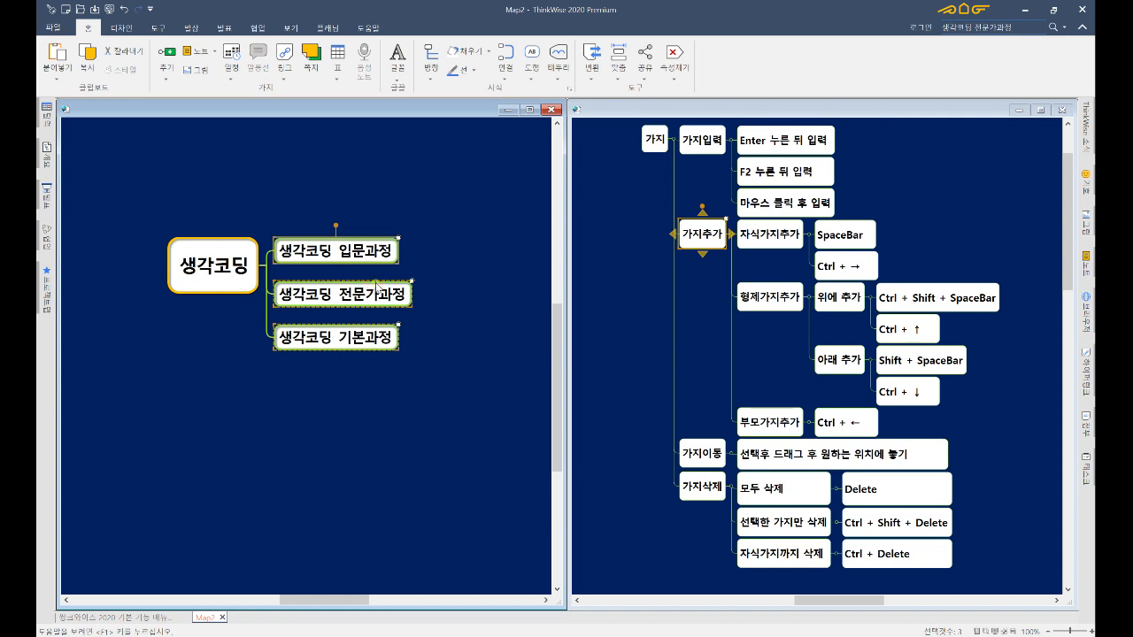
- Insert a parent branch 생각코딩 성인교육 above the three course branches
key("ctrl+Left")
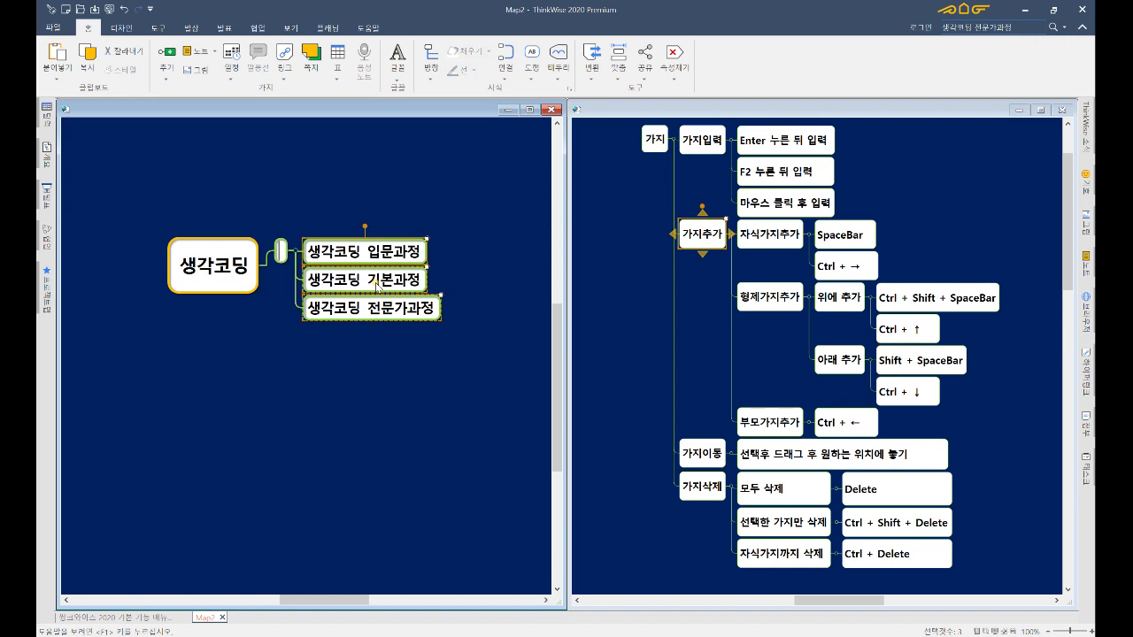
type("생각코딩")
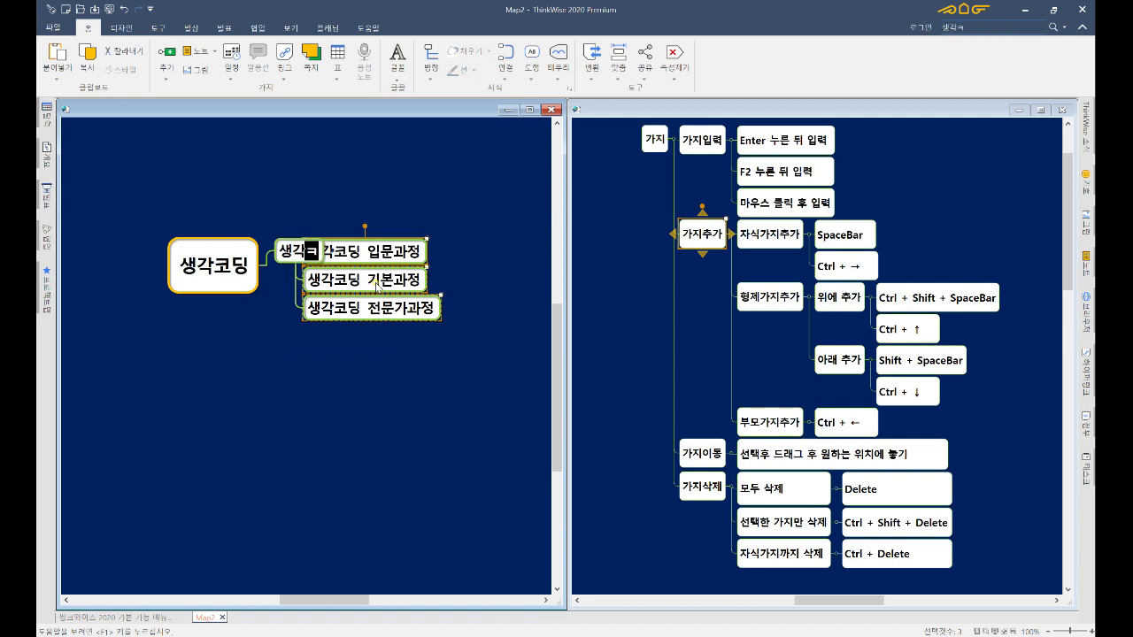
type(" 성인교육")
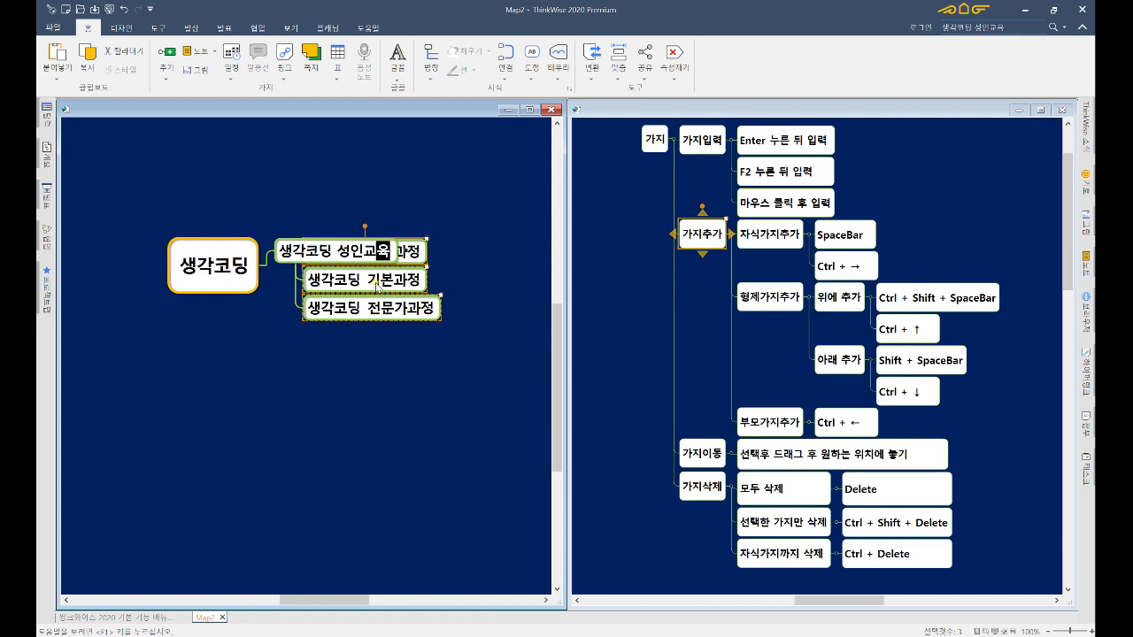
key("Return")
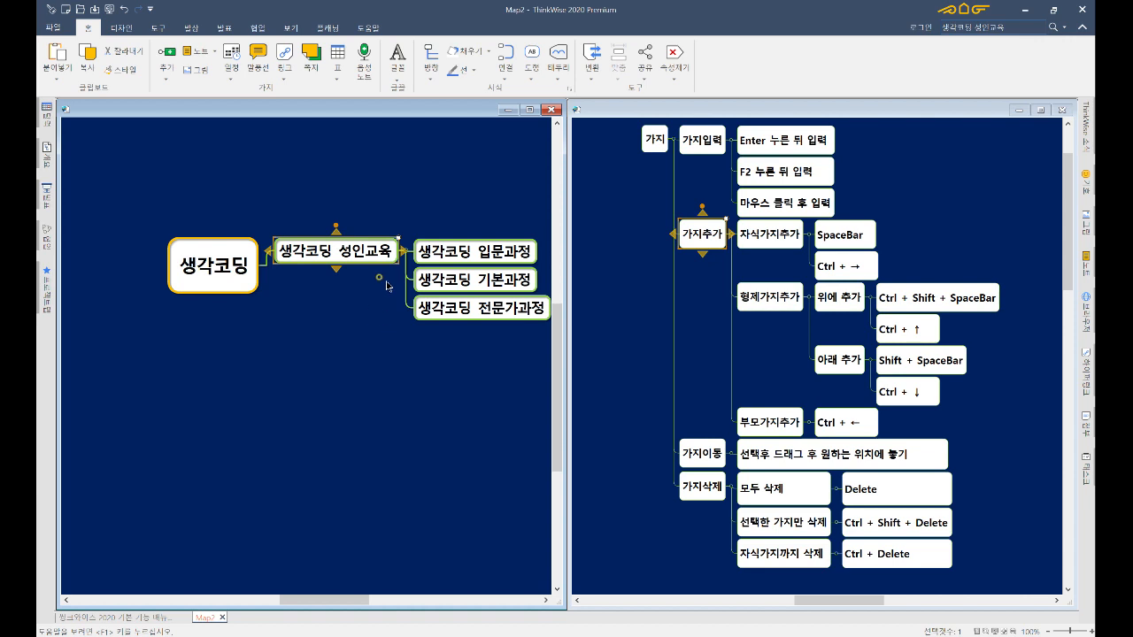
- Drag the 생각코딩 입문과정 branch to a new position among the courses
left_click(461, 256)
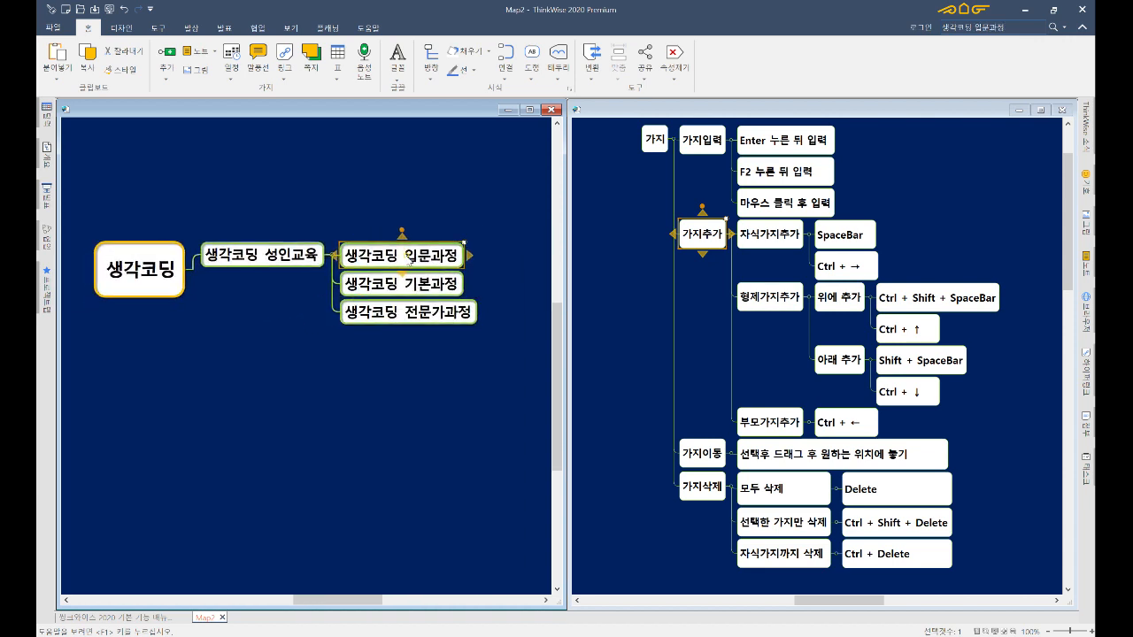
left_click(409, 264)
left_click_drag(409, 264, 327, 258)
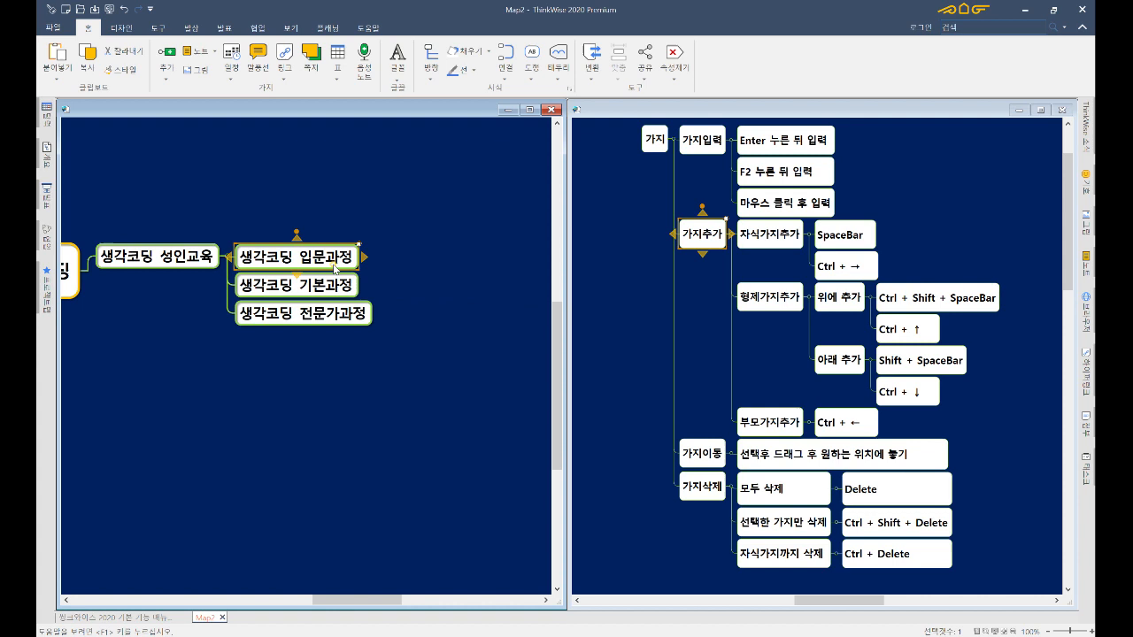
left_click(422, 281)
- Move 생각코딩 입문과정 near 기본과정, then delete 생각코딩 성인교육 with its children and undo
left_click_drag(422, 281, 322, 255)
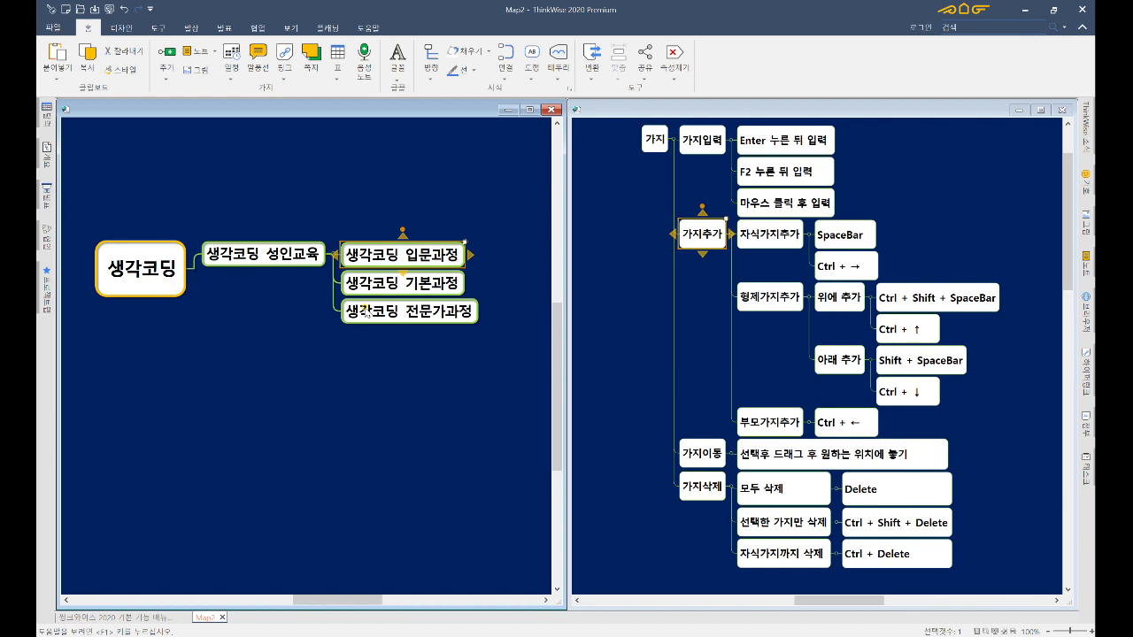
left_click(261, 266)
key("ctrl+Delete")
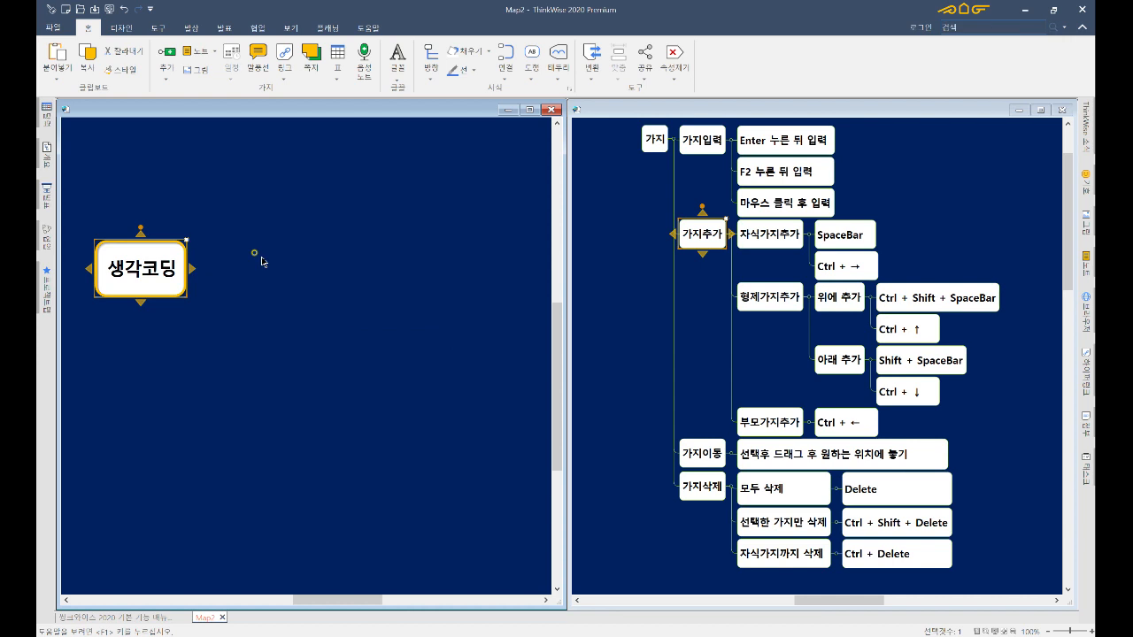
key("ctrl+z")
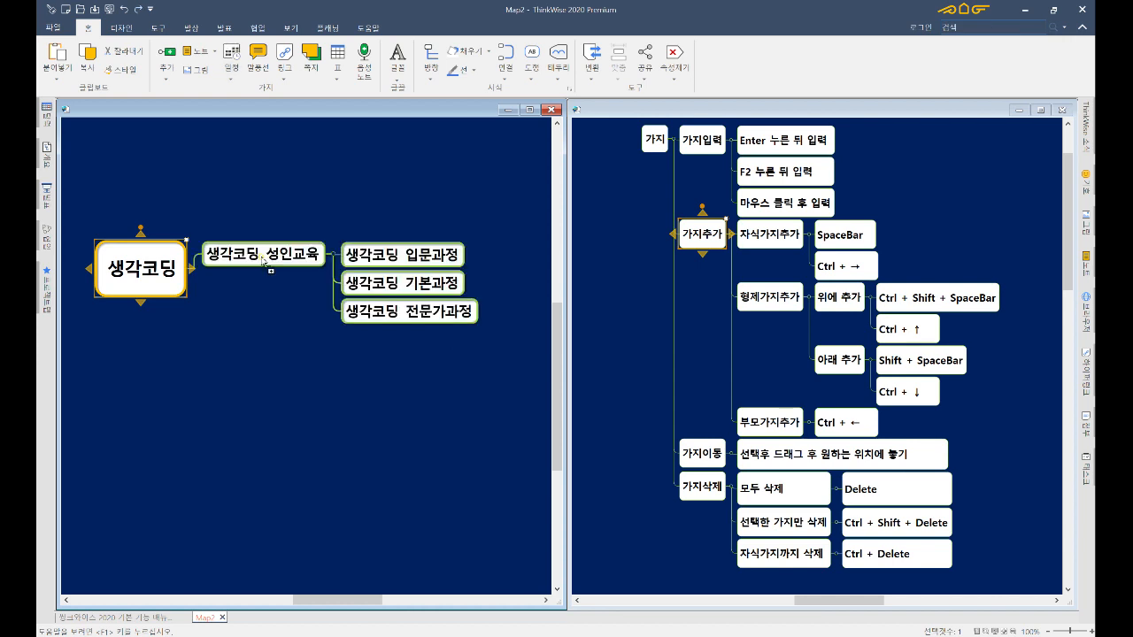
- Delete only the 생각코딩 성인교육 branch, undo it, then collapse its three course topics
left_click(306, 258)
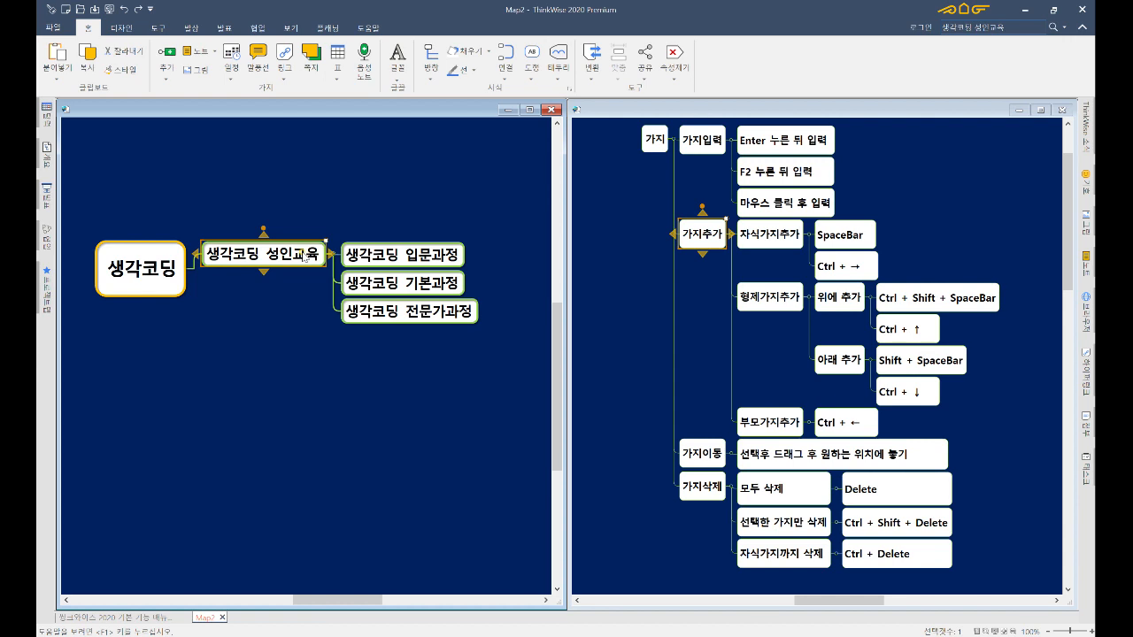
key("ctrl+shift+Delete")
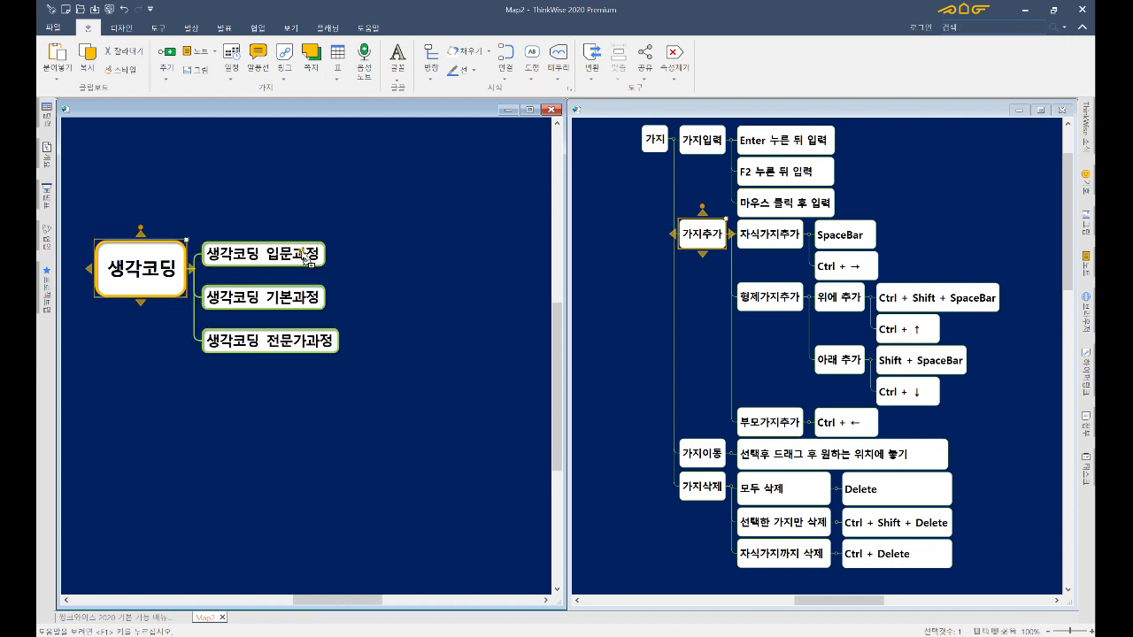
key("ctrl+z")
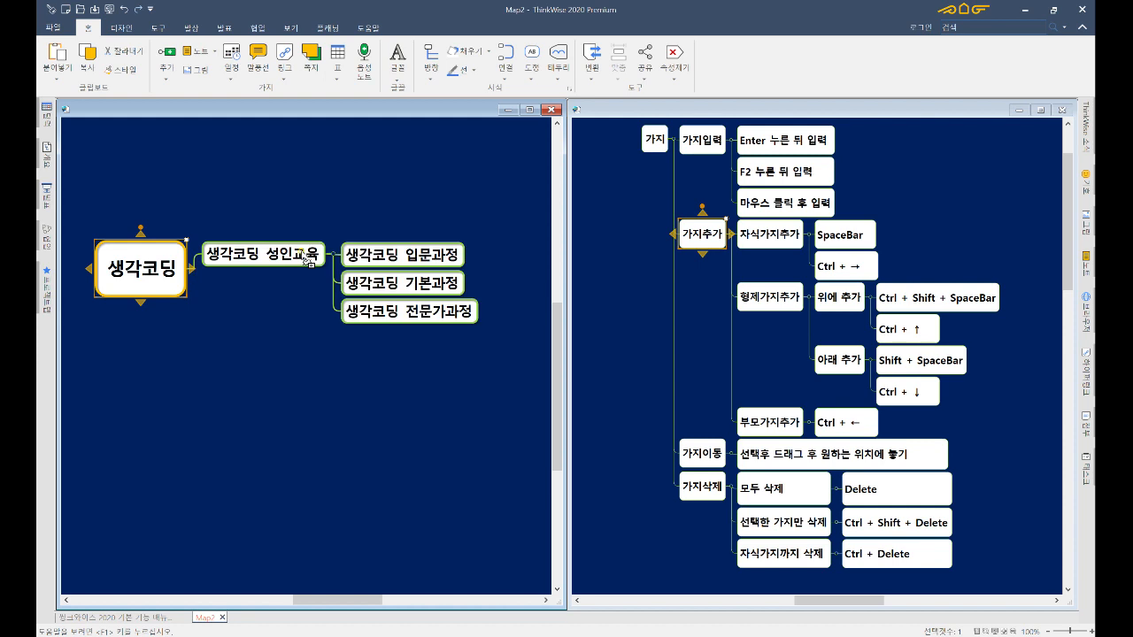
left_click(305, 258)
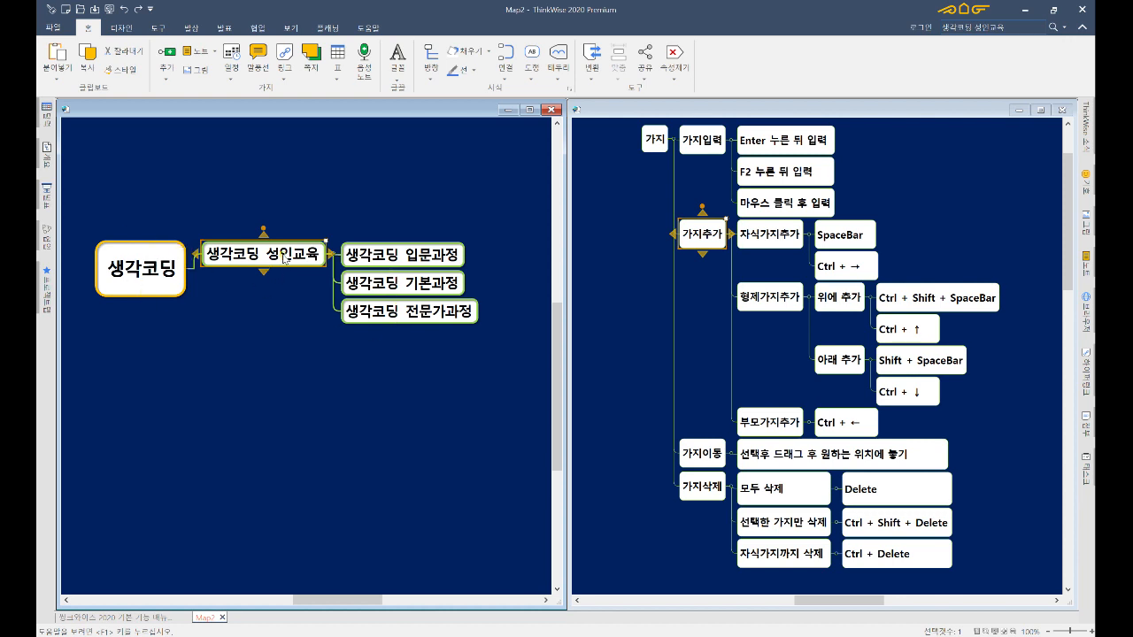
left_click_drag(283, 254, 283, 253)
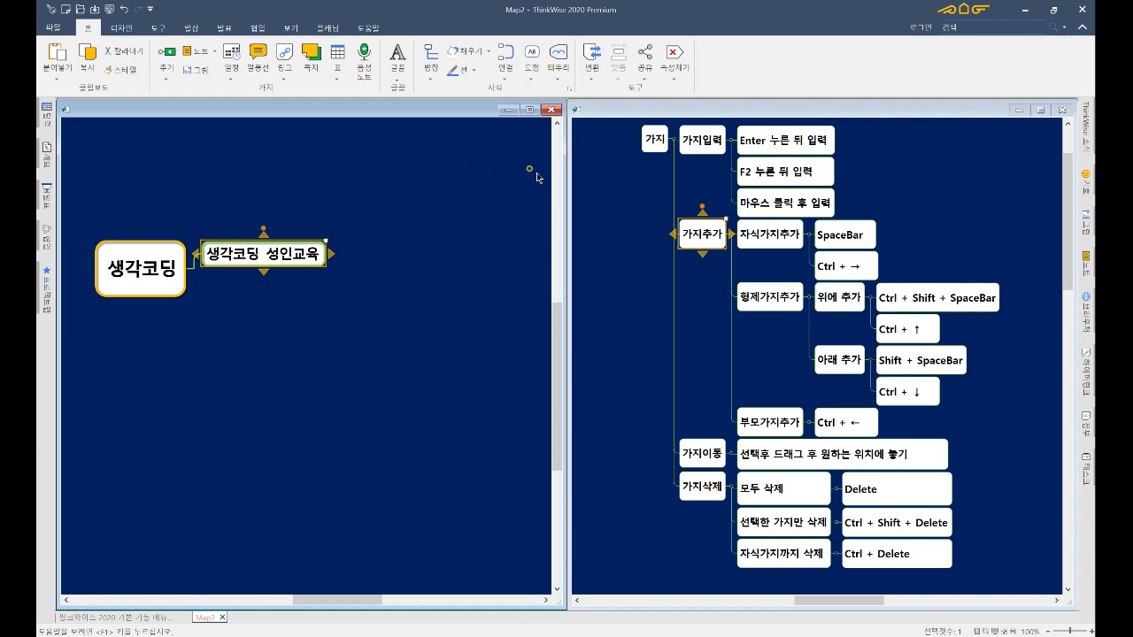
- Restore the manual's full outline, expand 노트 to its 입력 and 삭제 steps, and open its note
left_click(660, 138)
key("F4")
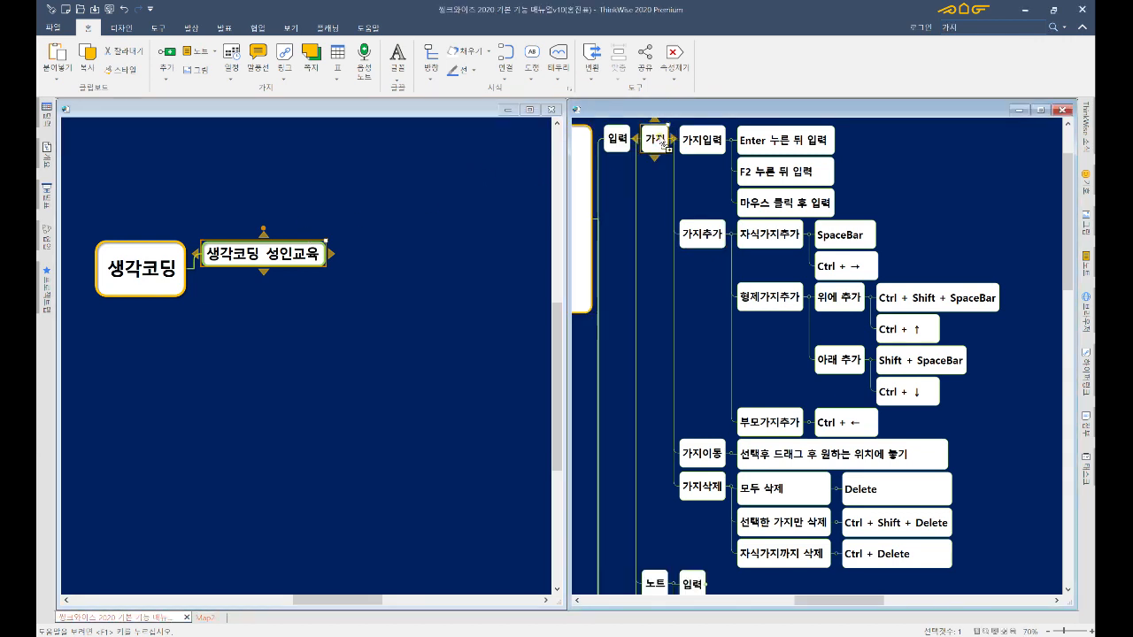
key("Left")
key("F3")
key("F3")
key("F3")
key("F3")
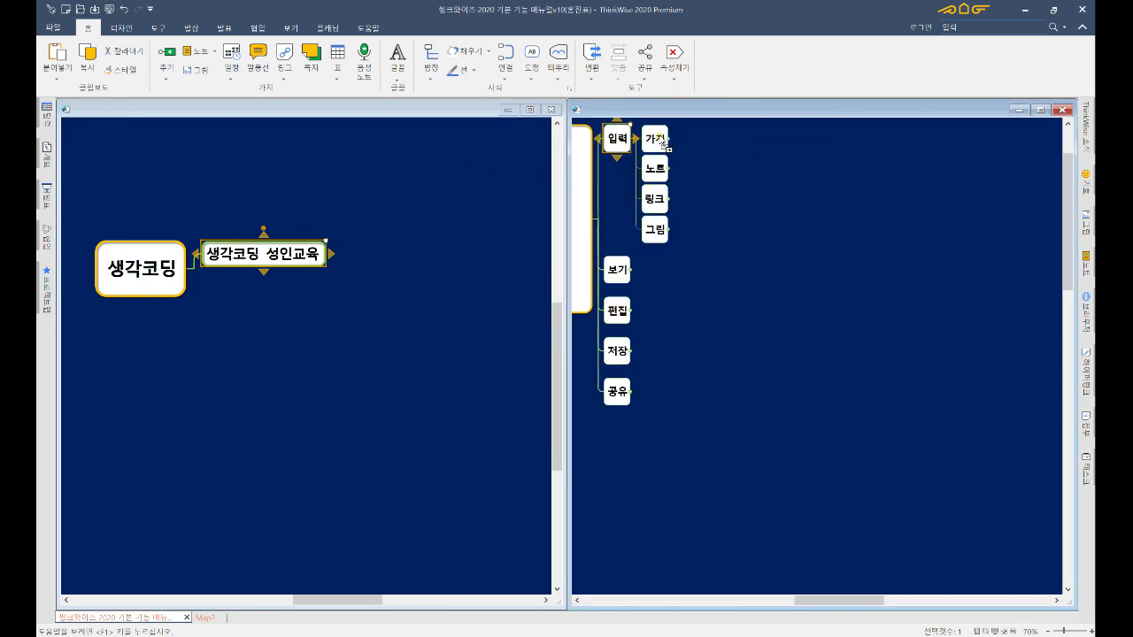
key("Right")
key("F4")
key("F4")
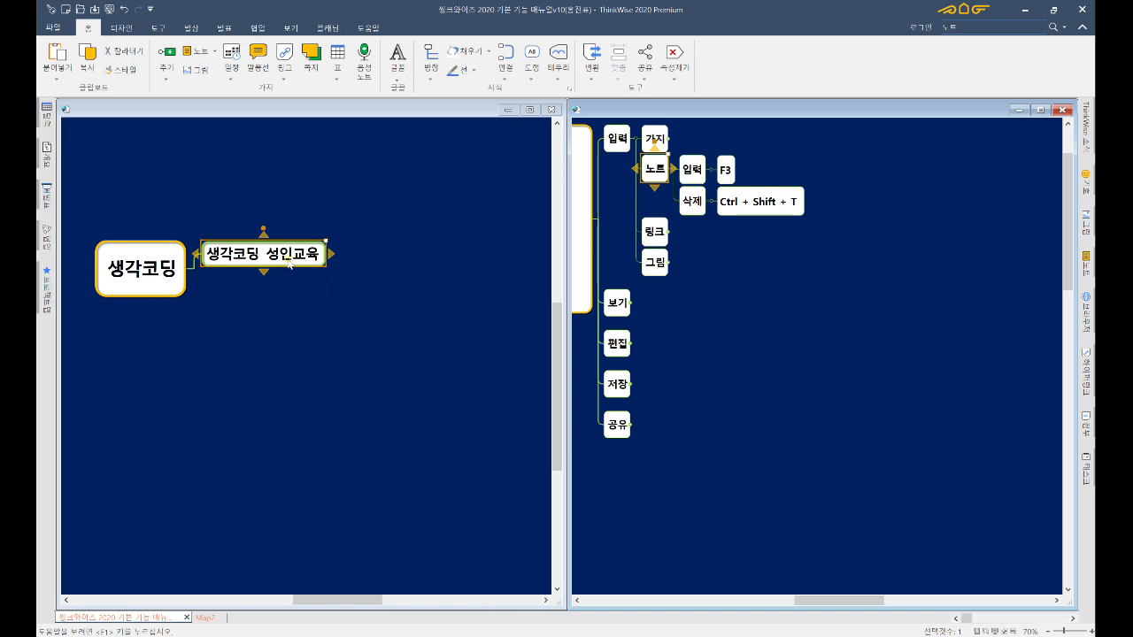
key("F3")
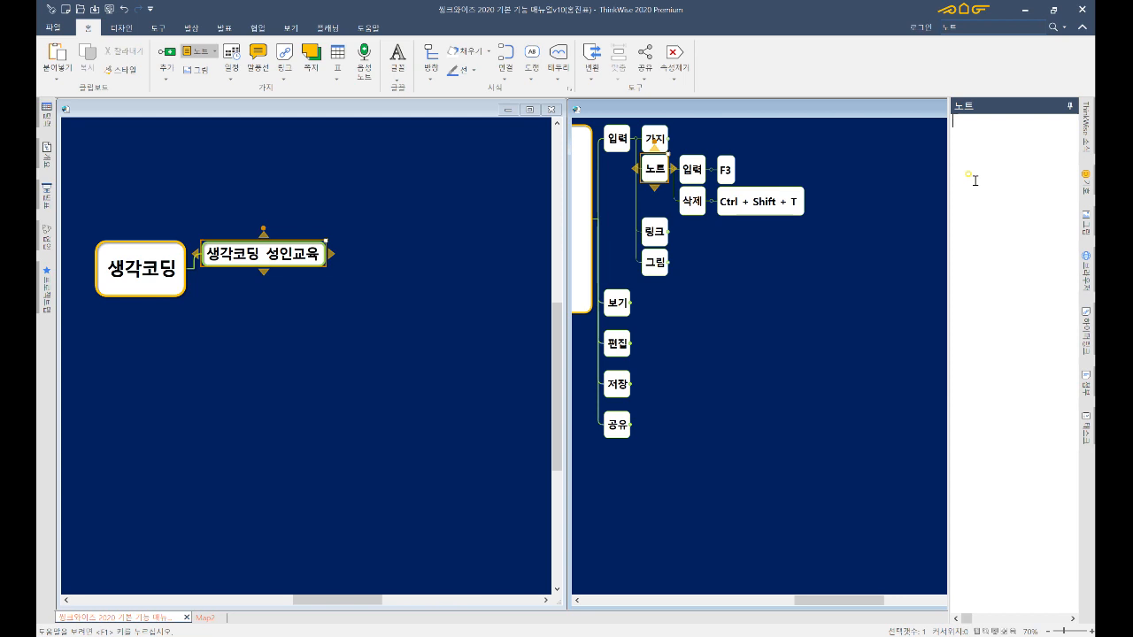
- Toggle the note pane and delete the 노트 branch's note with Ctrl+Shift+T
key("F3")
key("F3")
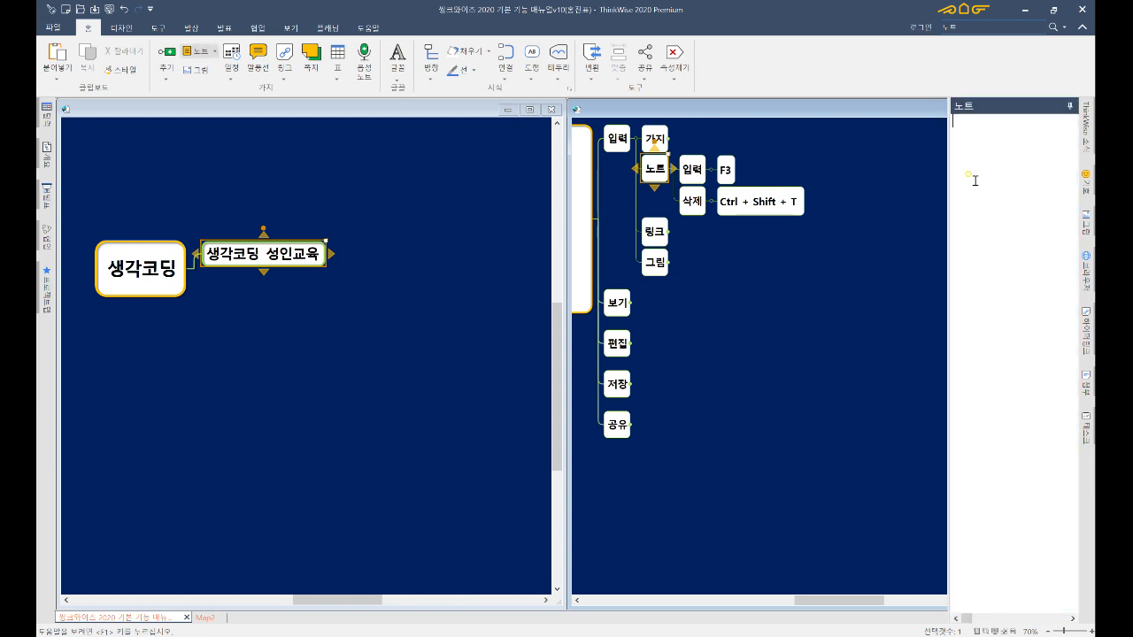
key("F3")
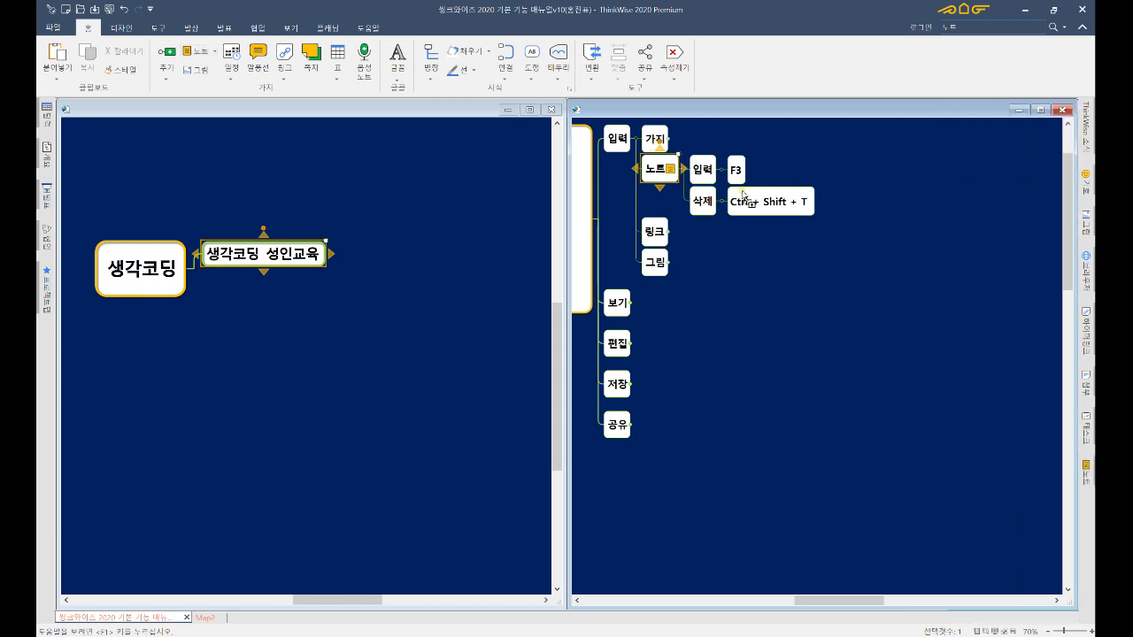
key("ctrl+shift+t")
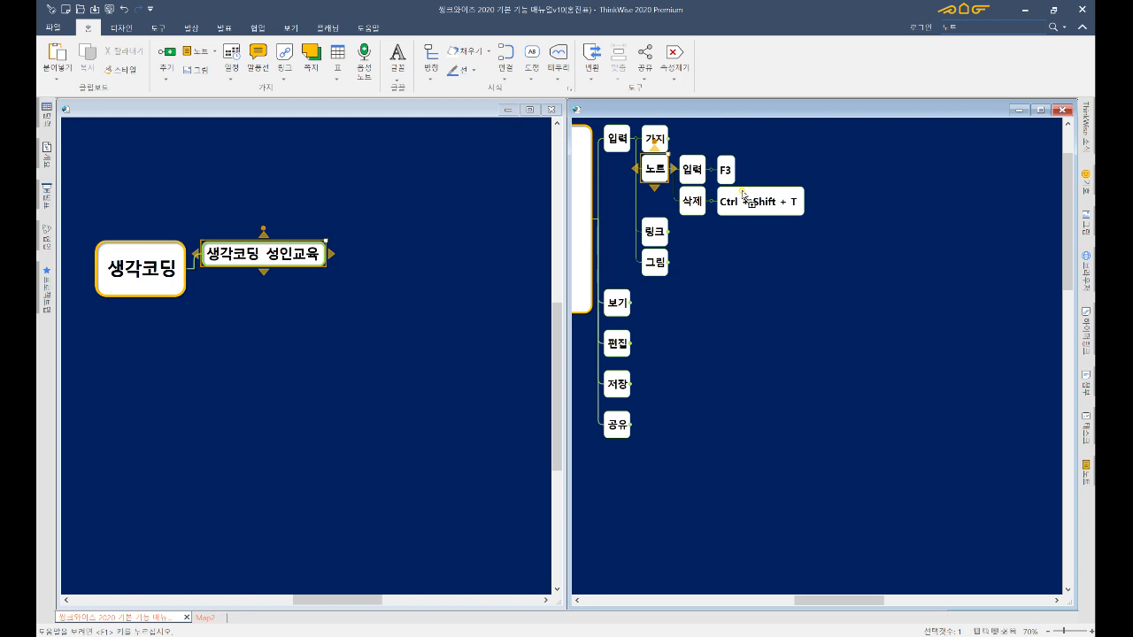
- Browse the 노트 branch's context menu without choosing anything, then select the 링크 branch
right_click(659, 173)
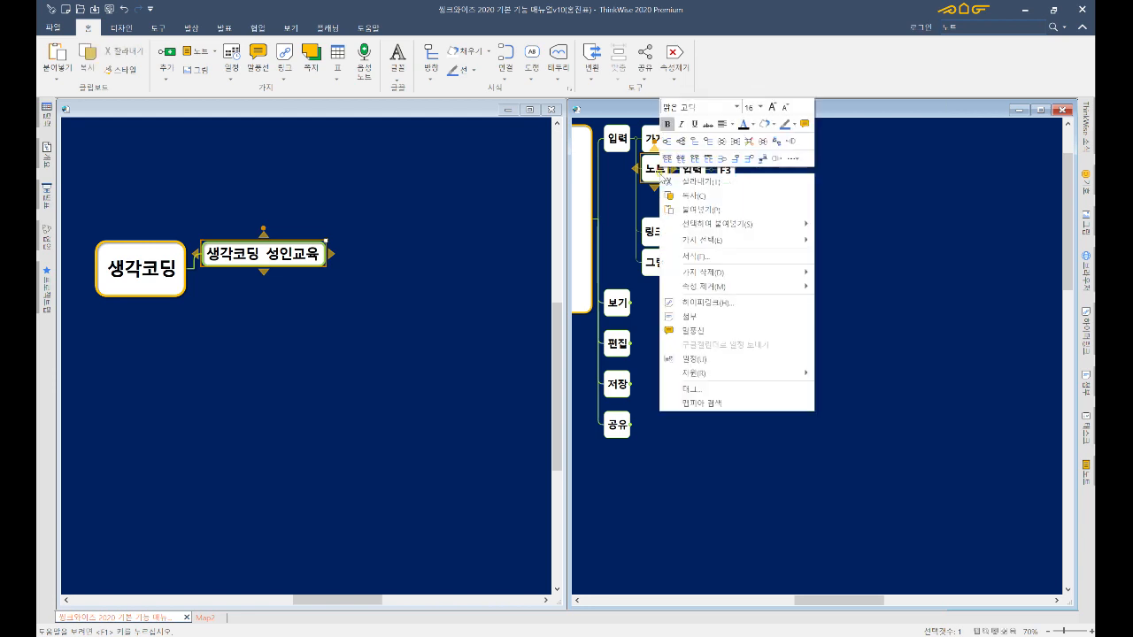
left_click(736, 287)
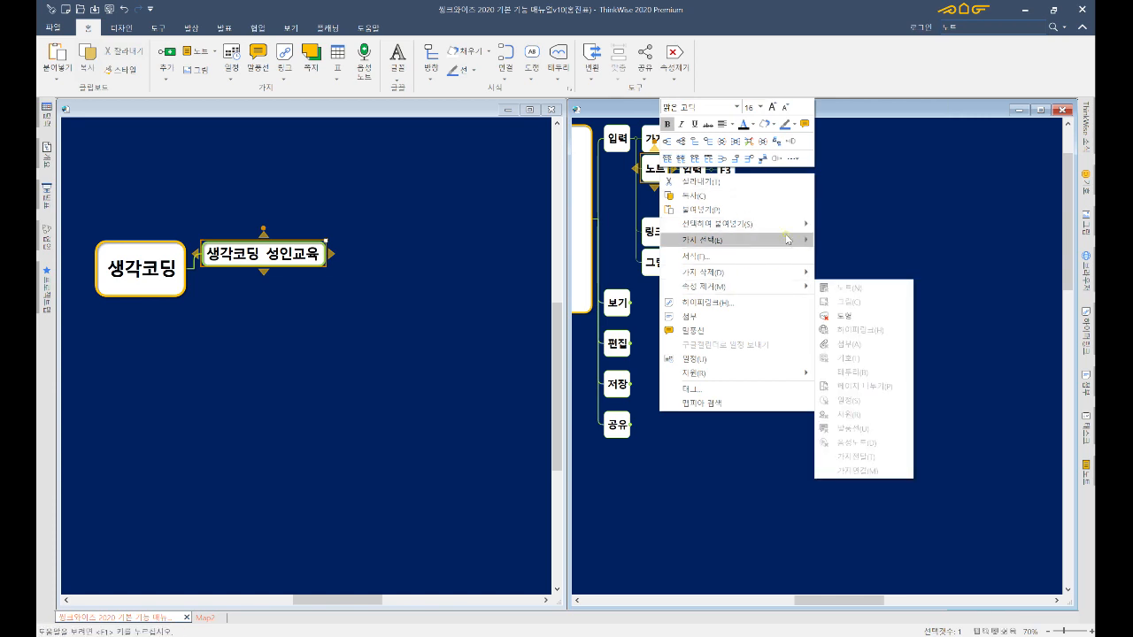
left_click(838, 240)
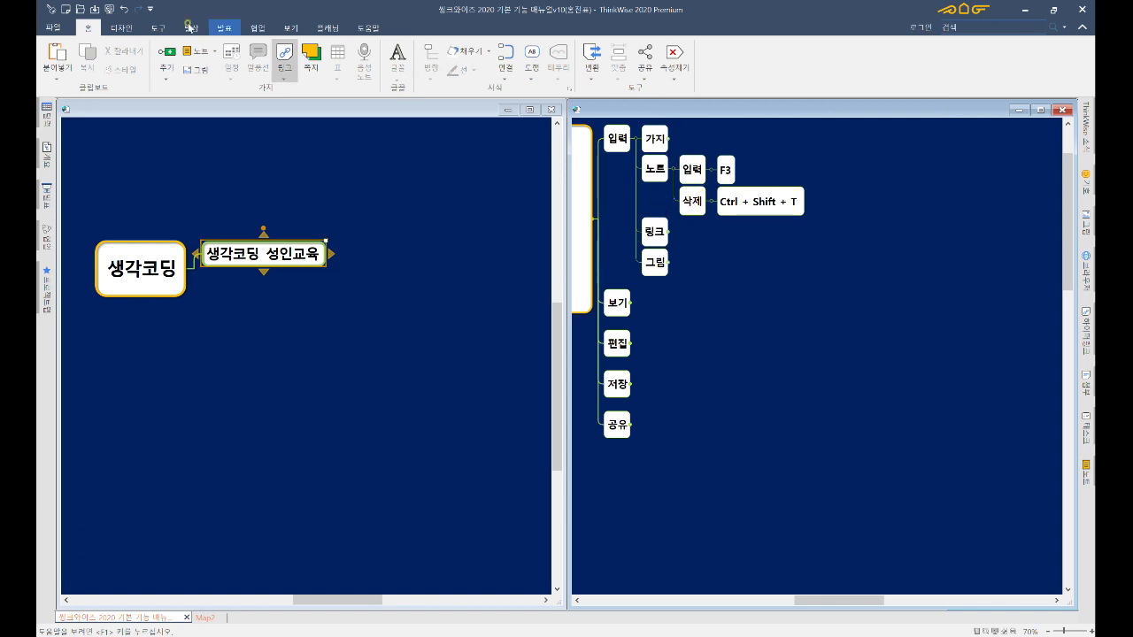
left_click(654, 233)
- Expand 링크 to show its 추가, 삭제 and 열기 steps
double_click(656, 237)
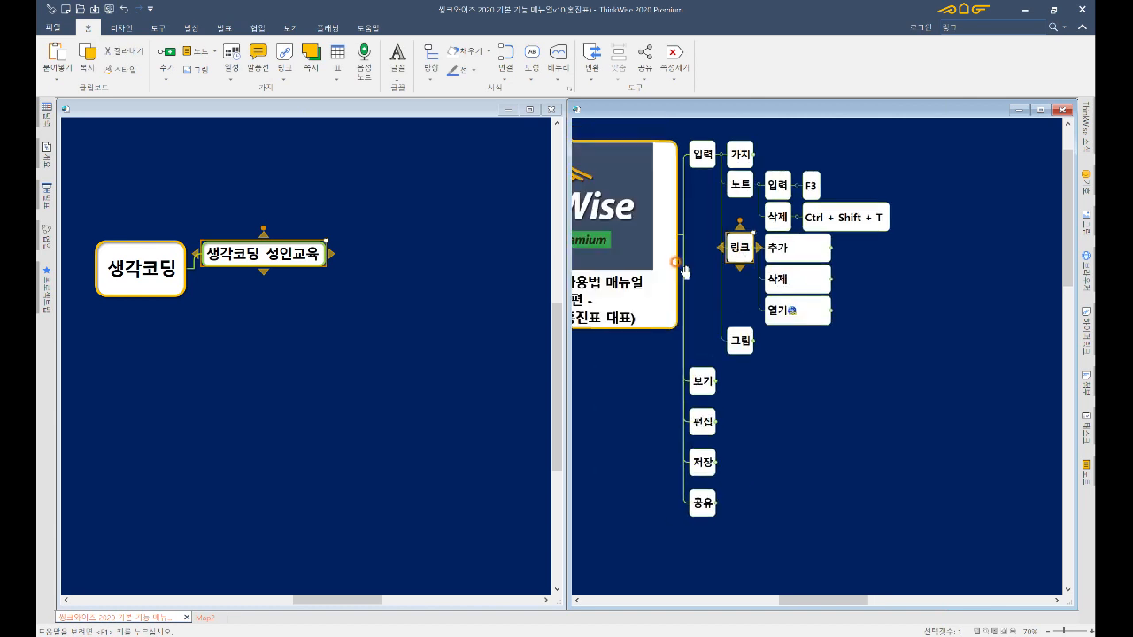
scroll(722, 280, "down", 1)
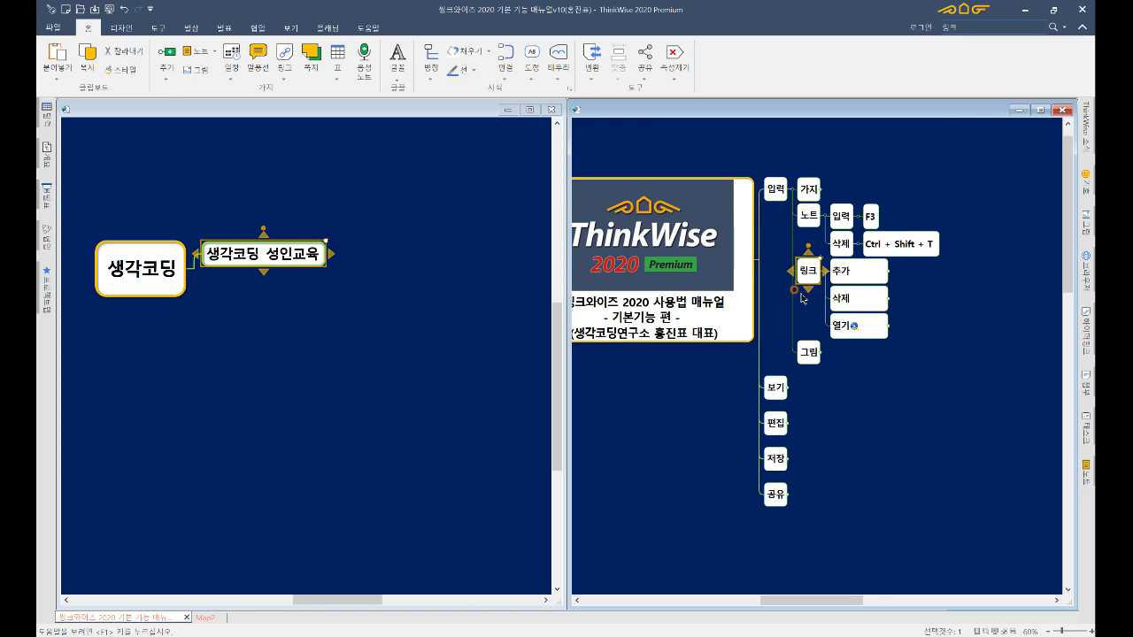
left_click_drag(792, 286, 694, 273)
- Select the 추가 step and open its hyperlink settings with Ctrl+H, editing the URL field
left_click(639, 266)
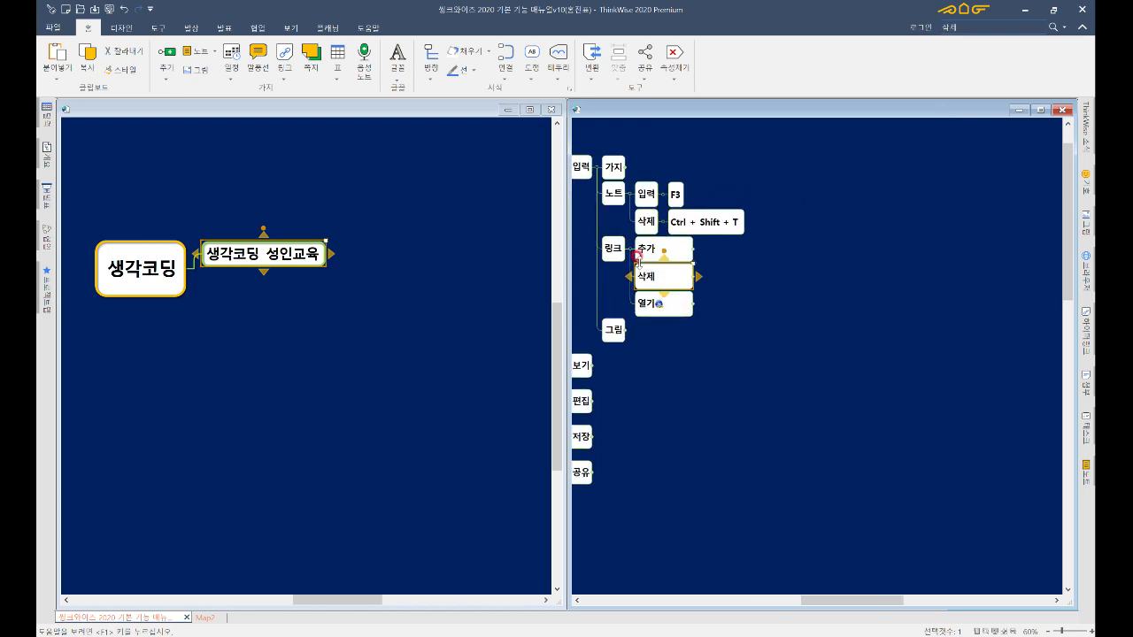
key("Up")
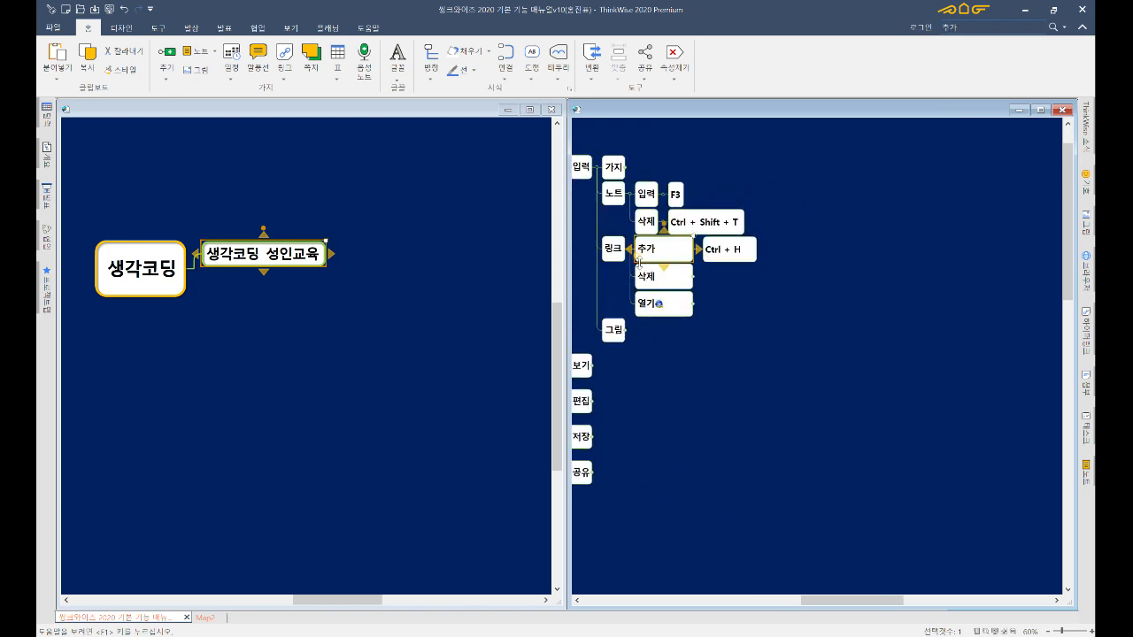
key("Right")
key("Left")
key("Left")
key("Right")
key("ctrl+h")
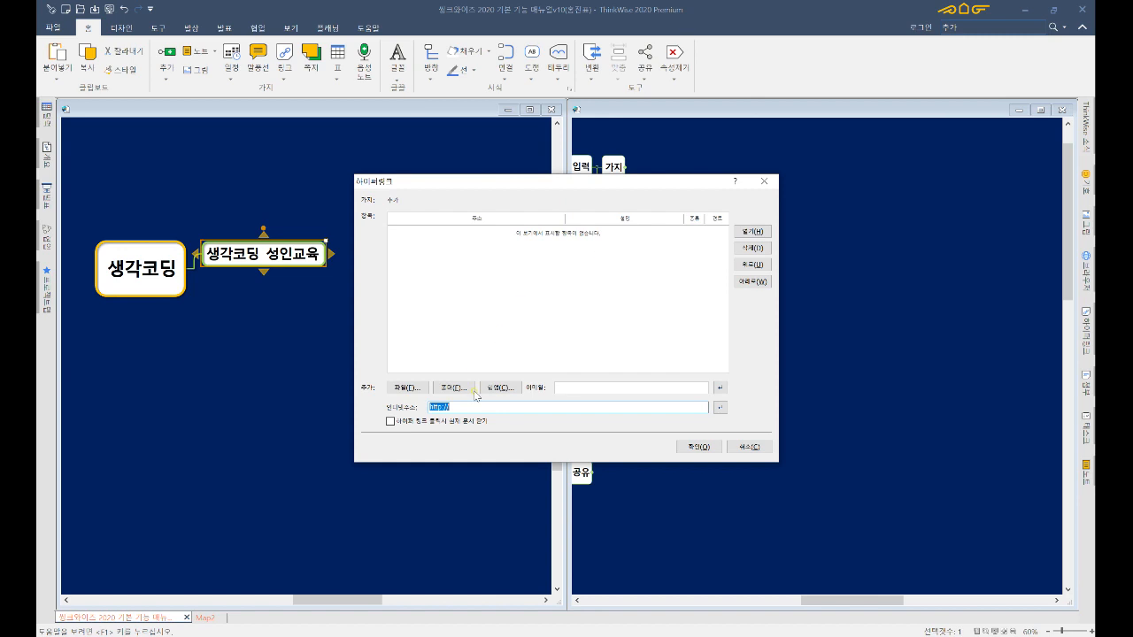
left_click(473, 406)
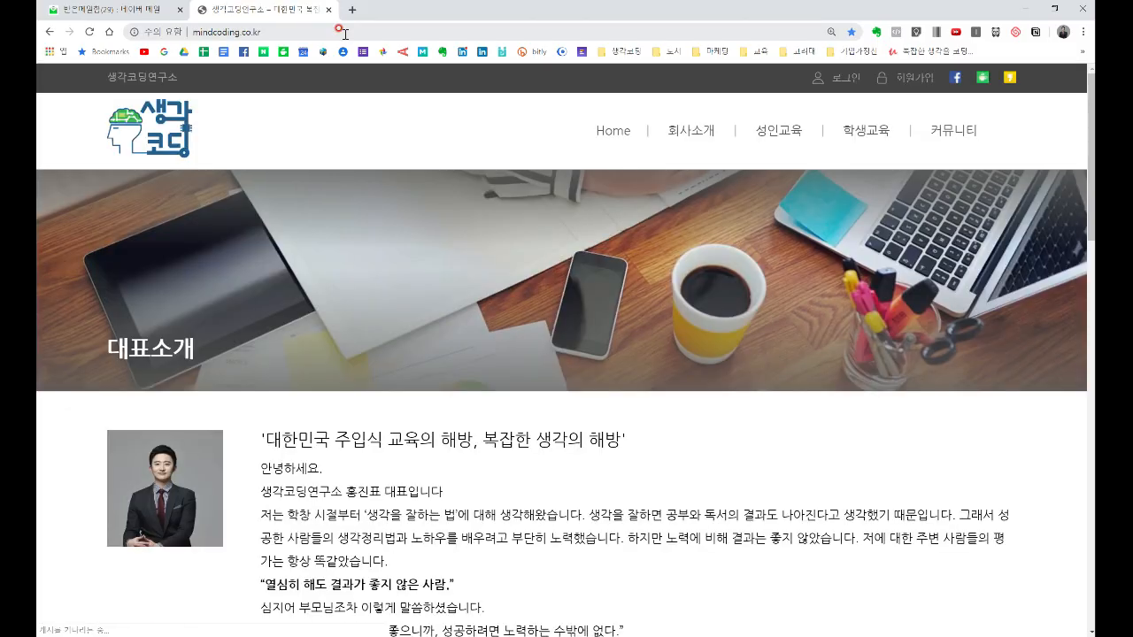
left_click(344, 32)
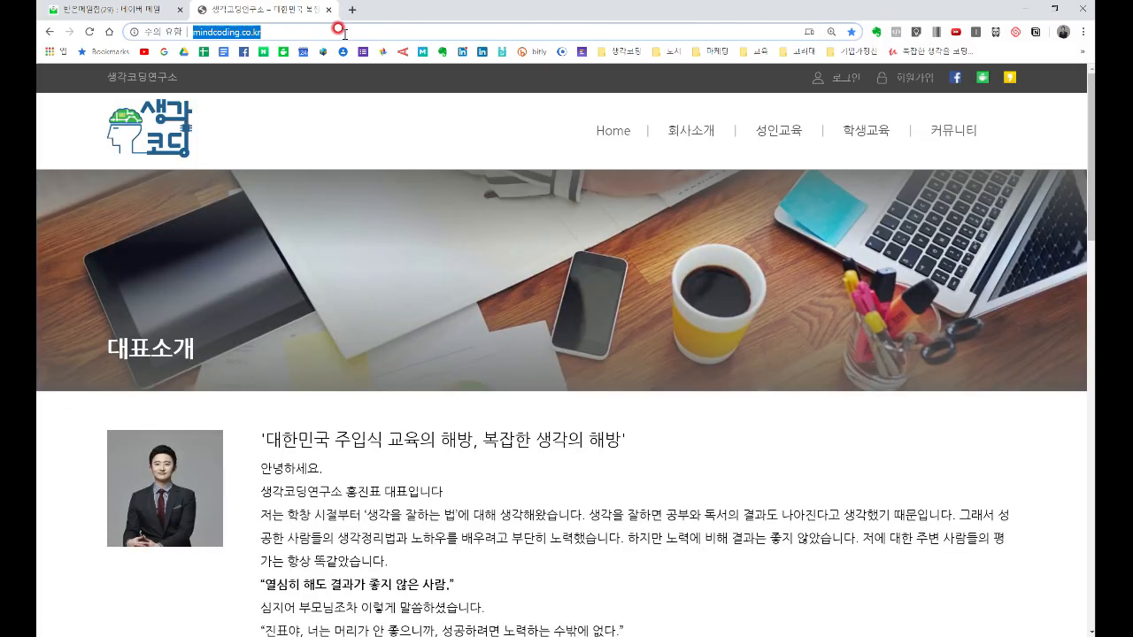
left_click(1024, 10)
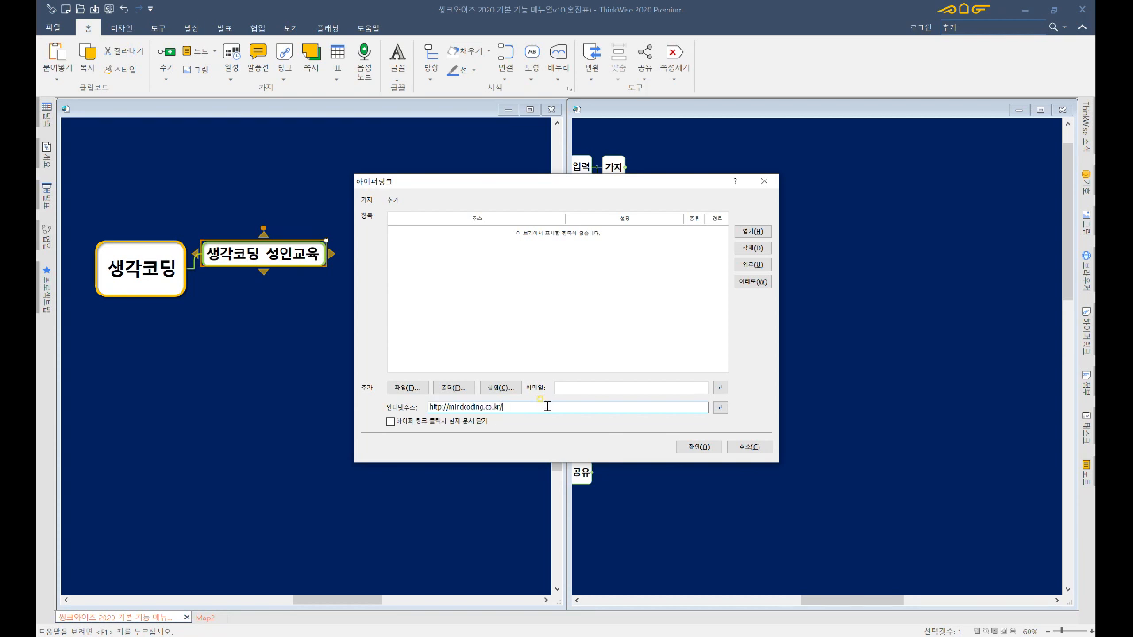
- Finish adding the web link, then try removing the 추가 link with Ctrl + Shift + H and undo
key("Return")
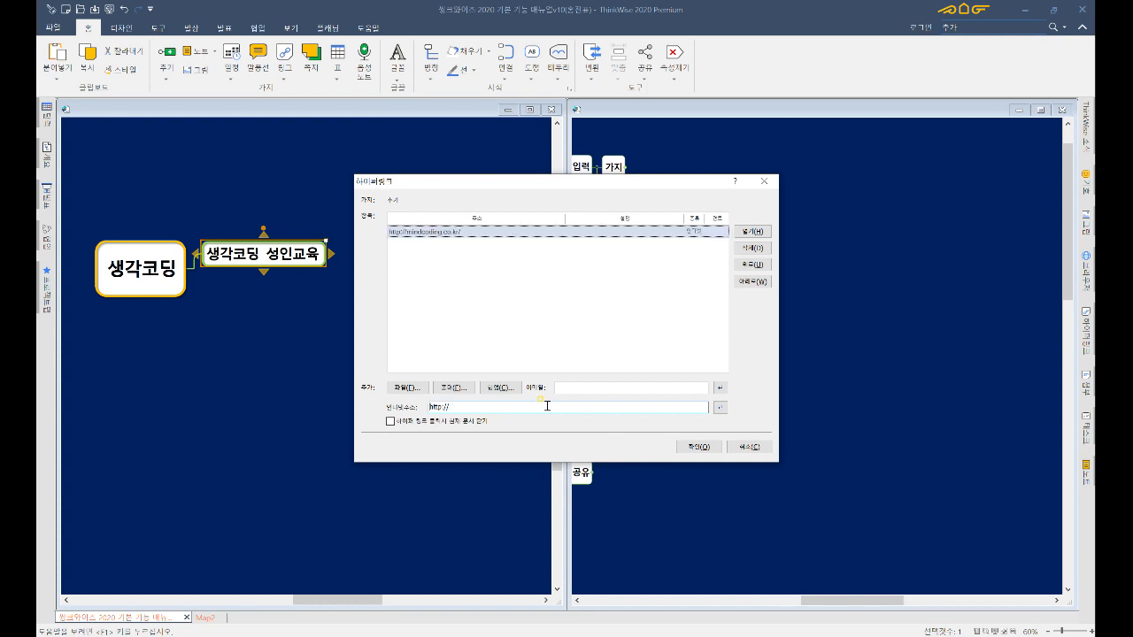
left_click(706, 447)
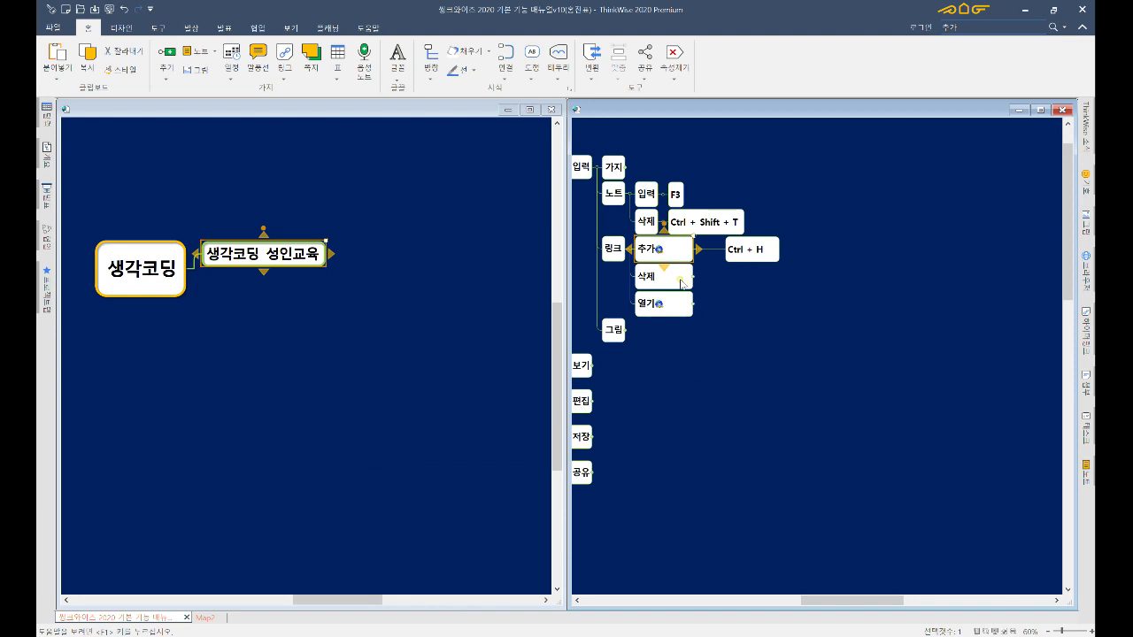
left_click(679, 279)
key("plus")
key("minus")
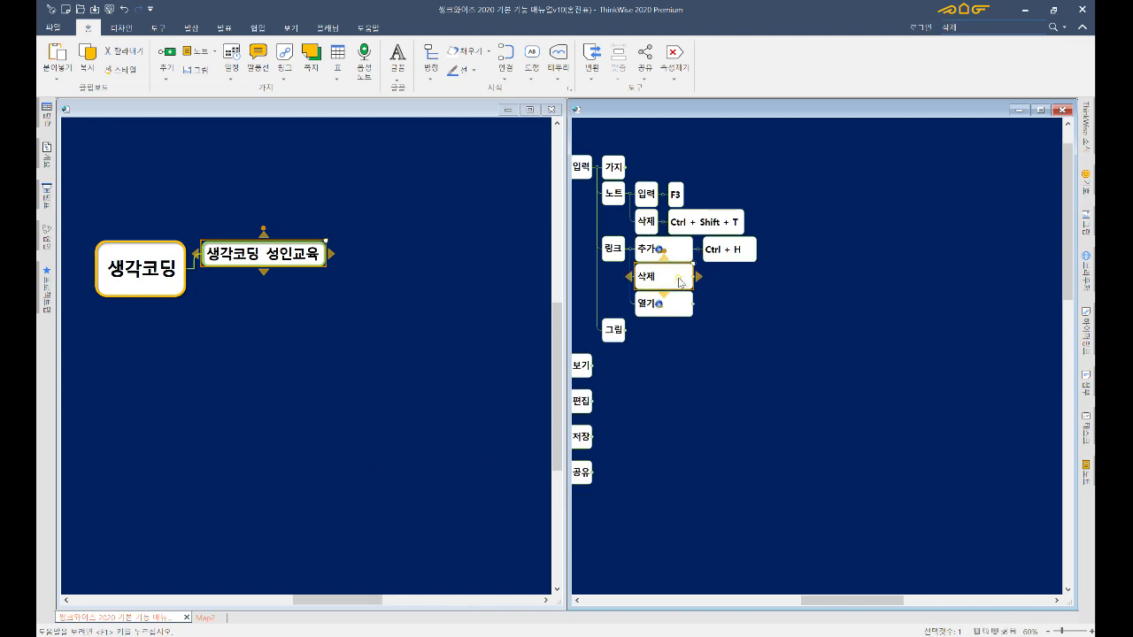
key("Up")
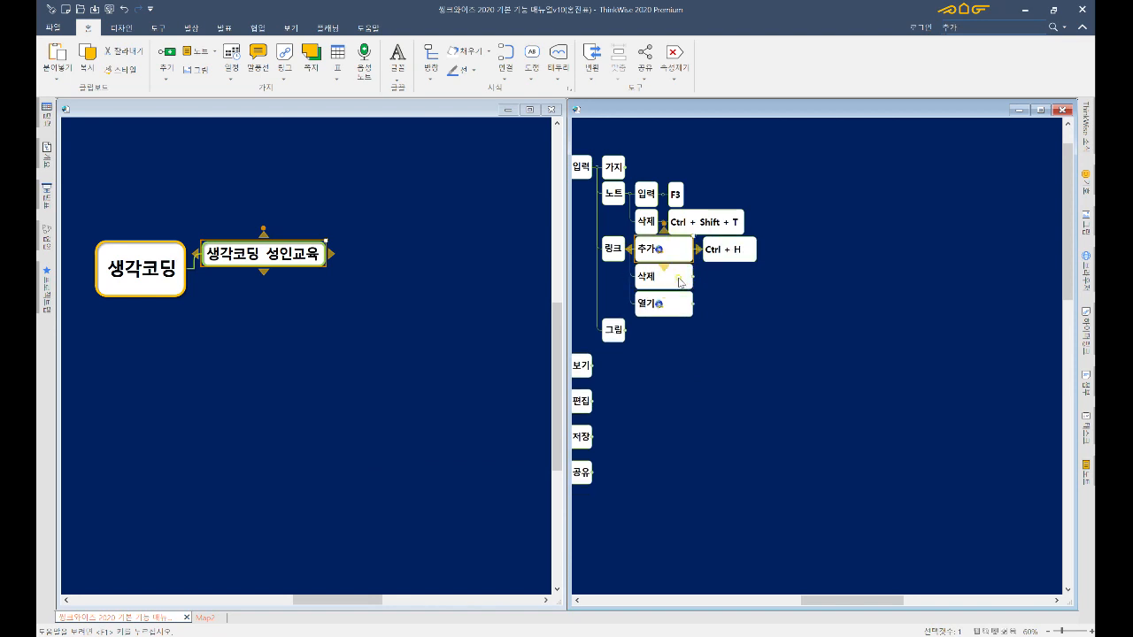
key("ctrl+shift+h")
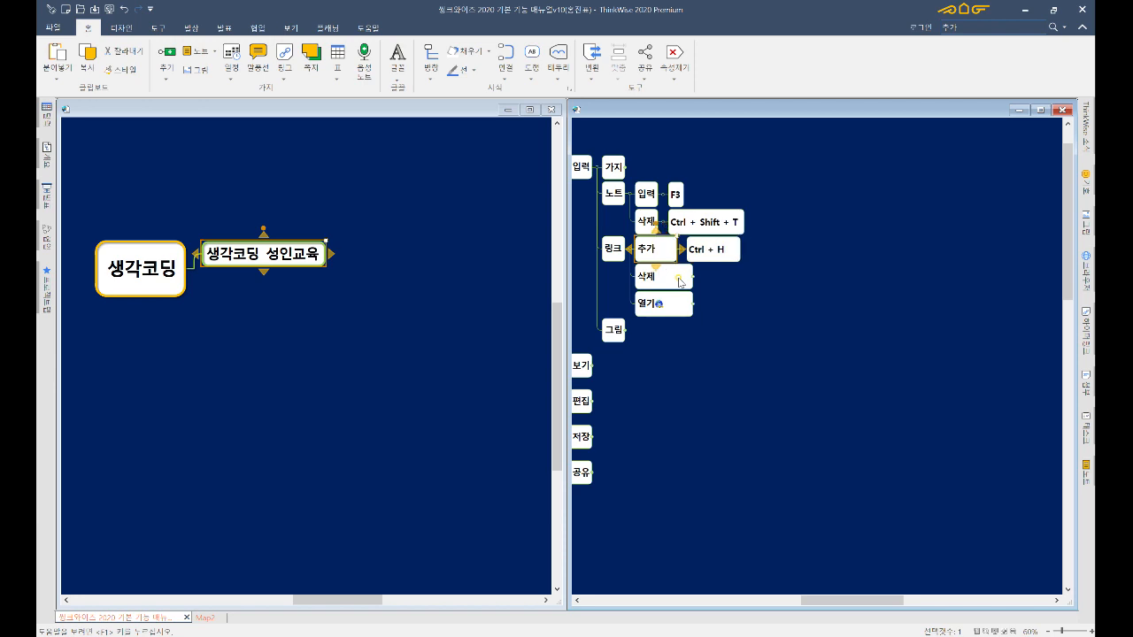
key("ctrl+z")
key("ctrl+z")
key("ctrl+z")
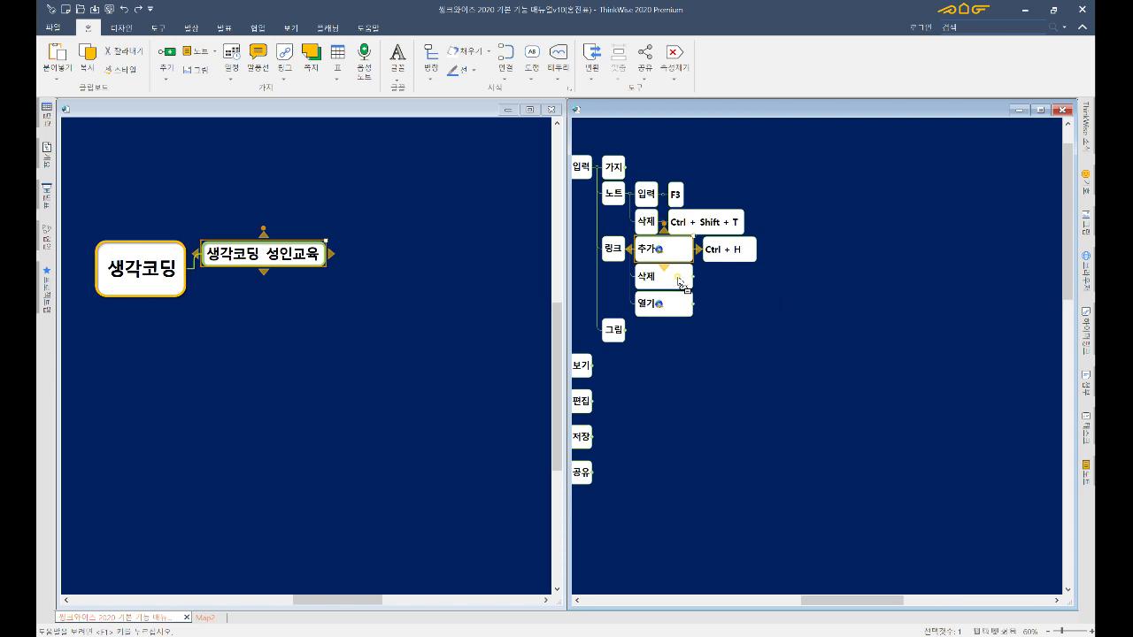
- Expand 링크's steps to show their shortcuts, then open and close the 열기 node's YouTube link
left_click(677, 306)
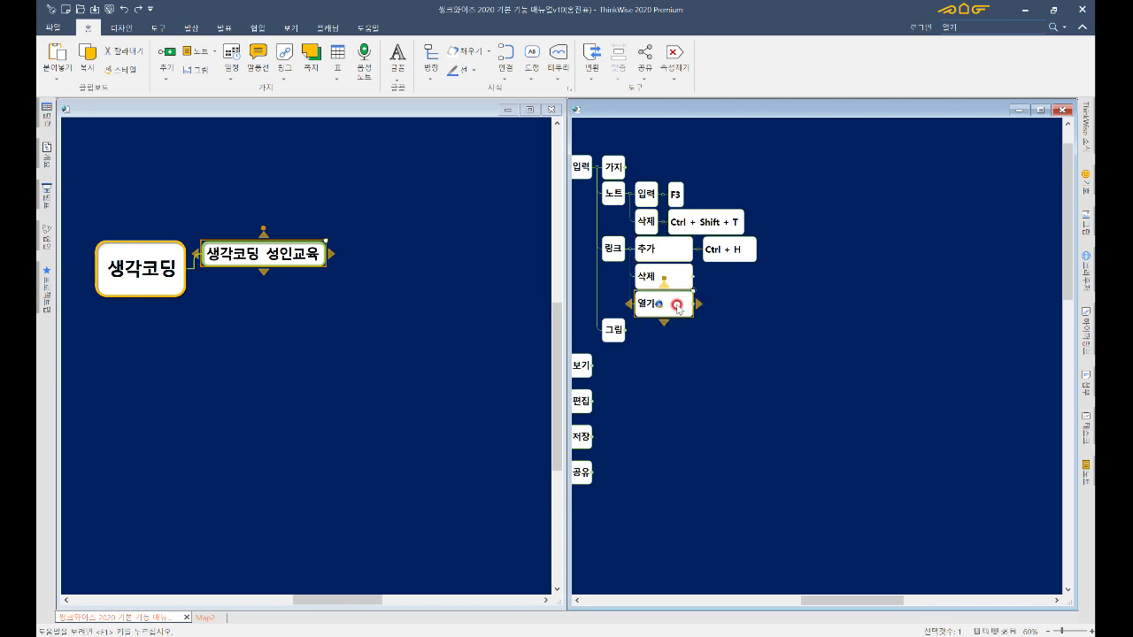
key("Left")
key("Page_Down")
key("Right")
key("Down")
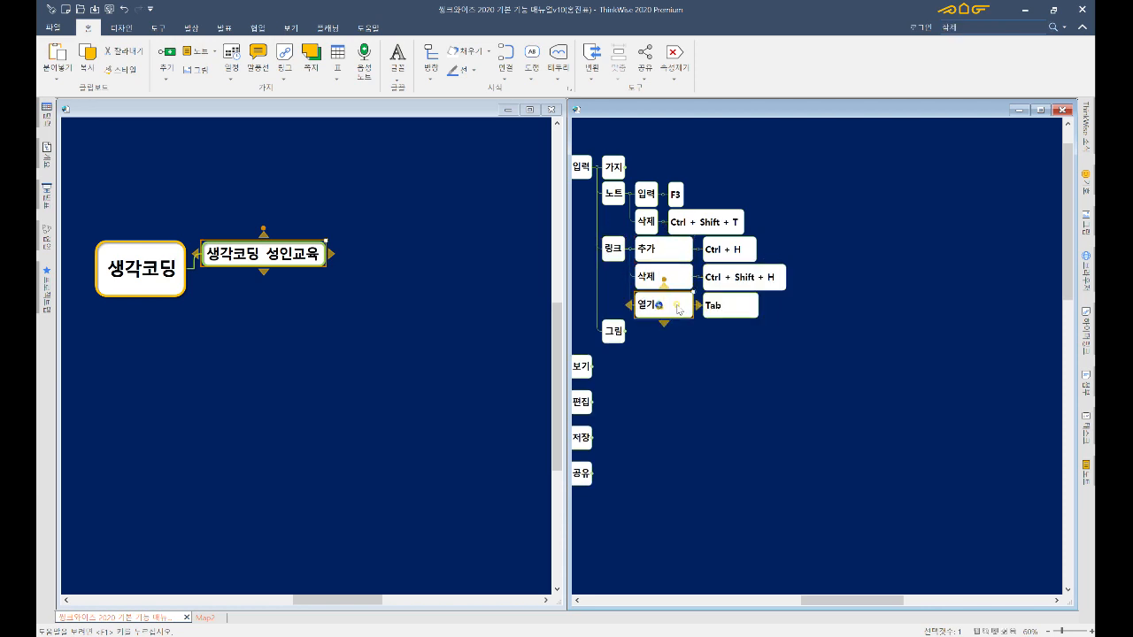
left_click(659, 305)
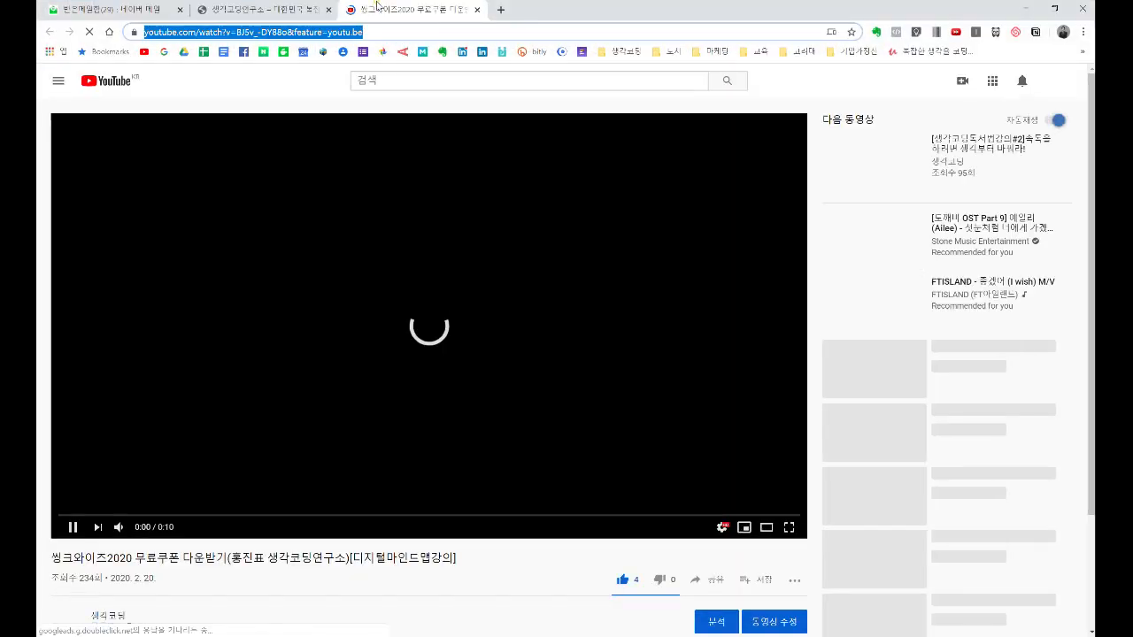
left_click(478, 10)
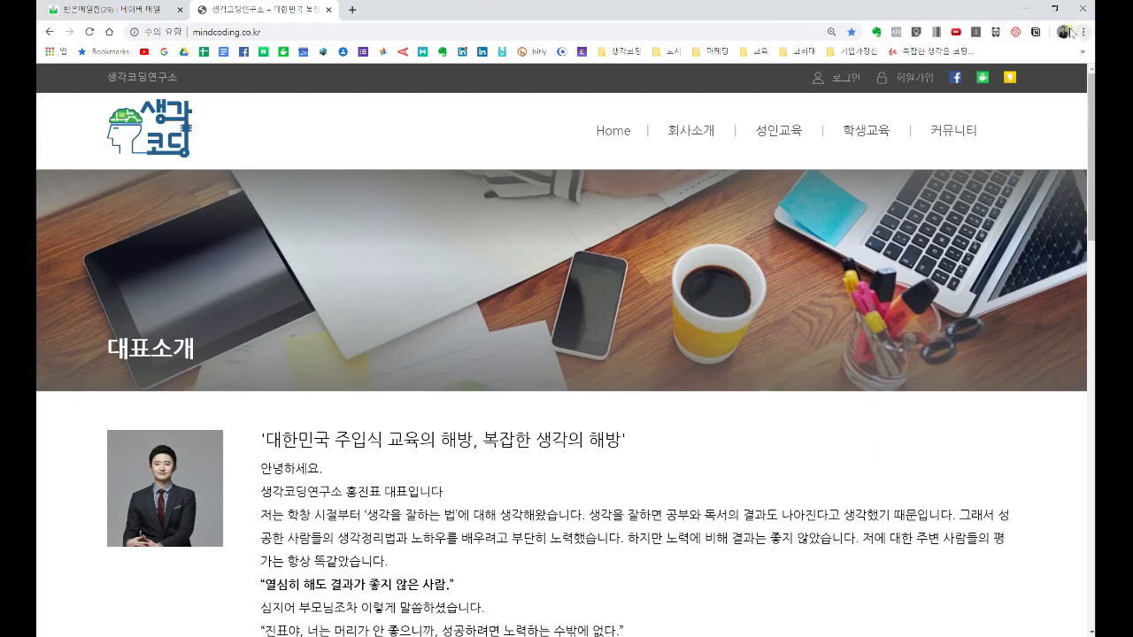
- Back in the map, expand the 그림 branch and move down to its 홈 step
left_click(1026, 8)
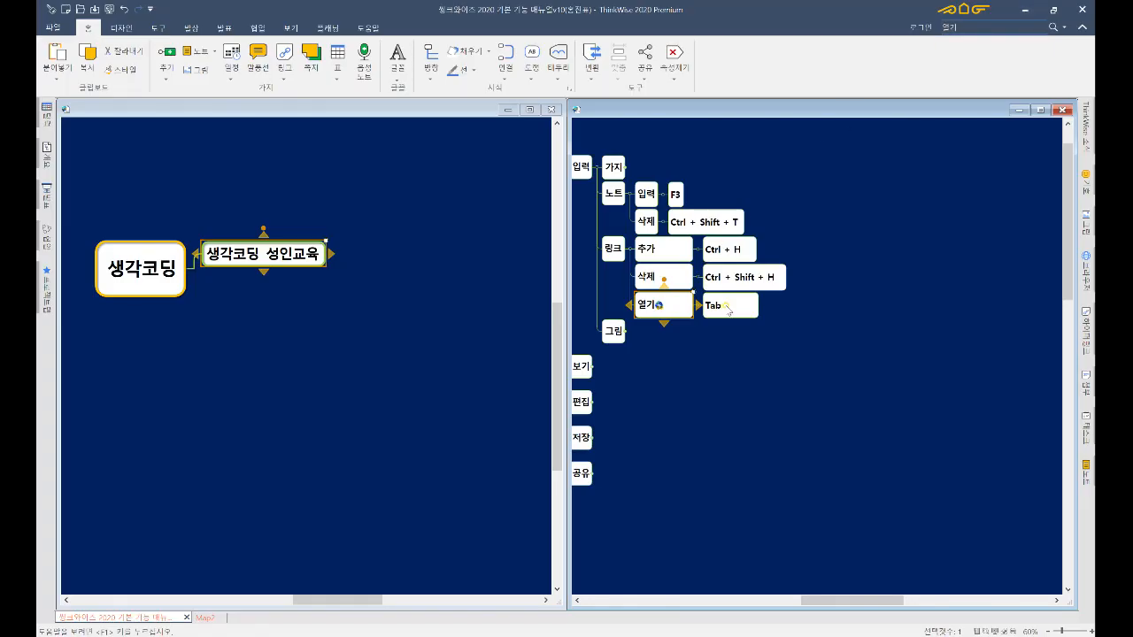
key("Down")
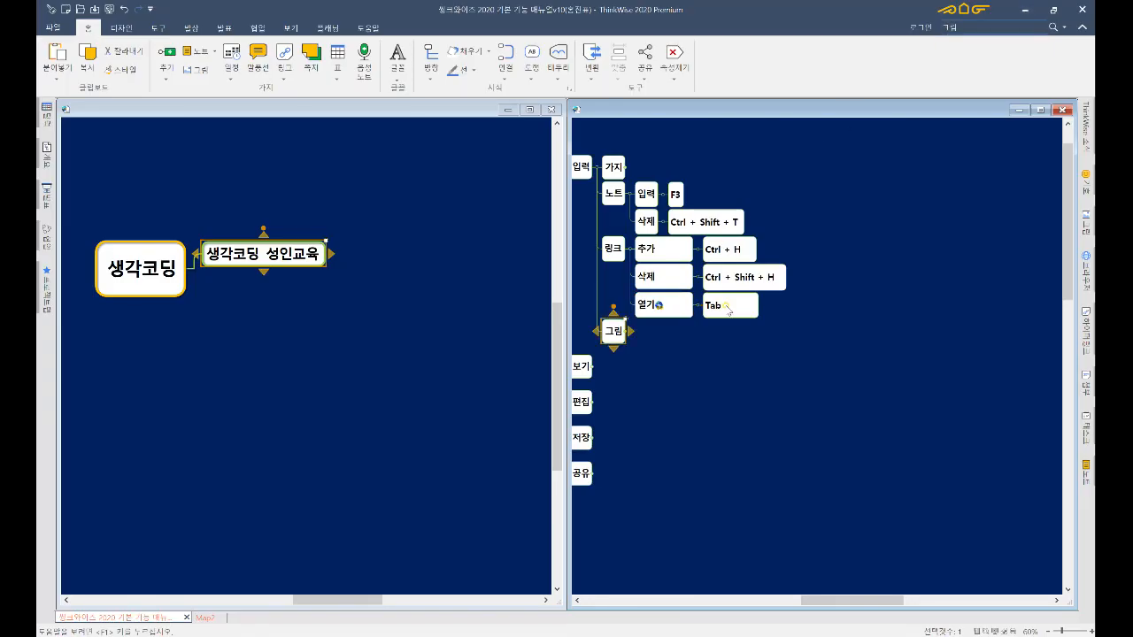
key("plus")
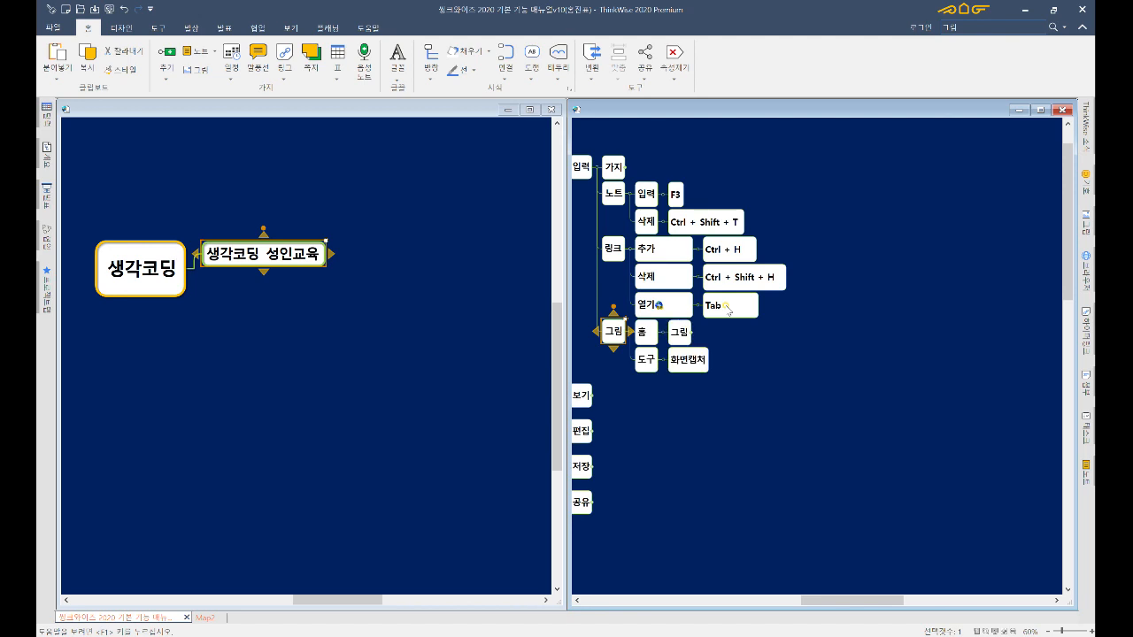
key("Left")
key("Right")
key("Down")
key("Down")
key("Right")
key("Down")
key("Down")
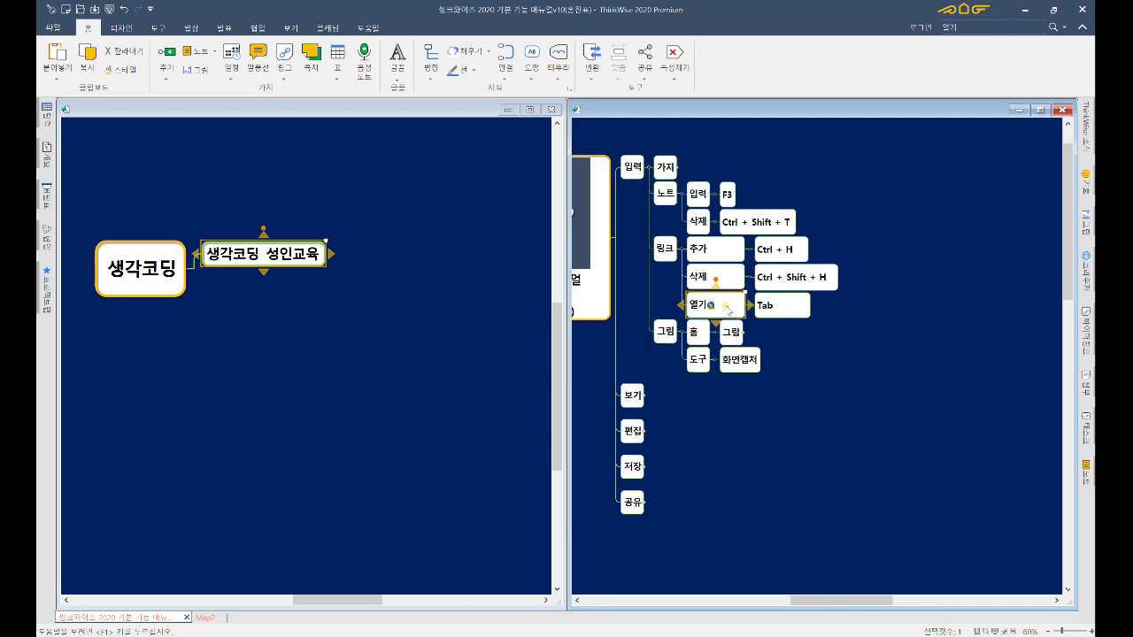
key("Down")
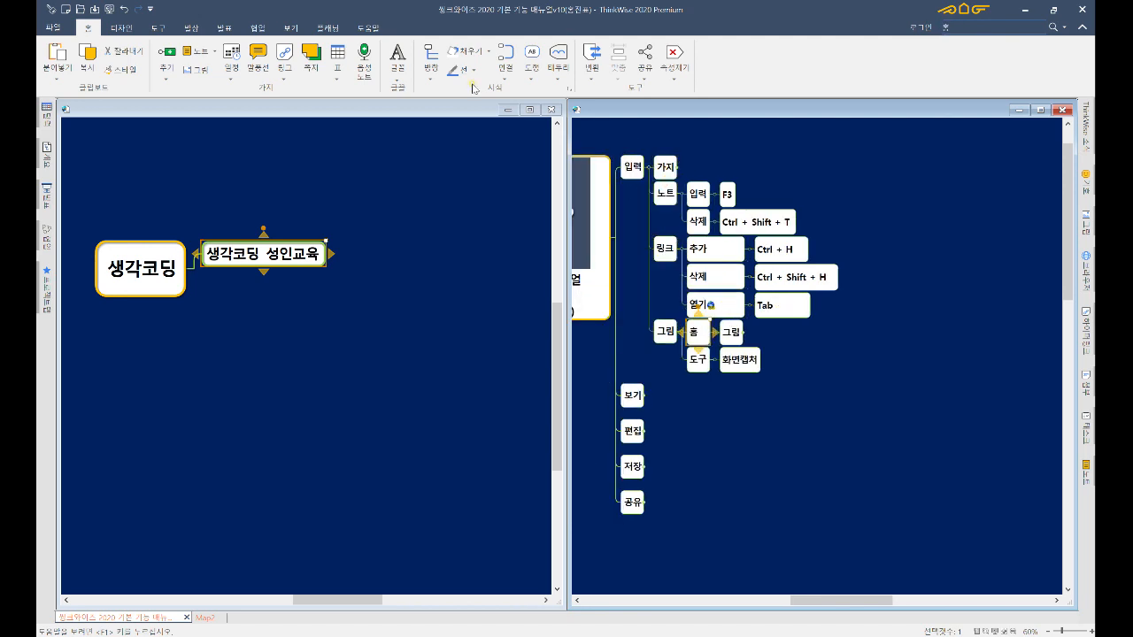
- Check the Home 그림 placement options and expand the 그림 step to its three children
left_click(199, 71)
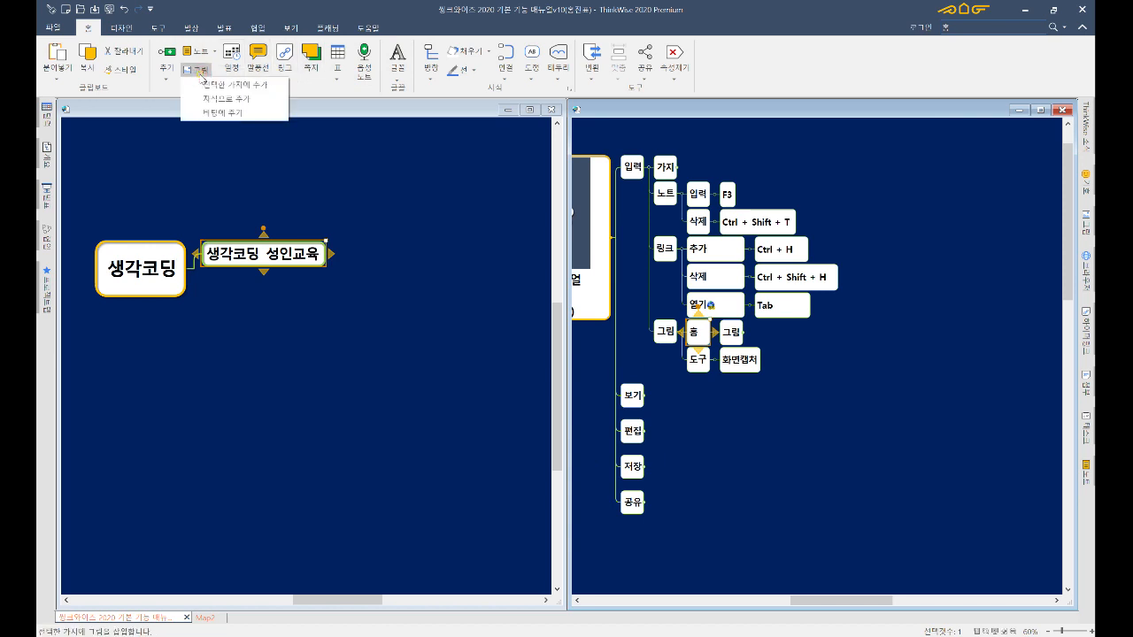
left_click(731, 333)
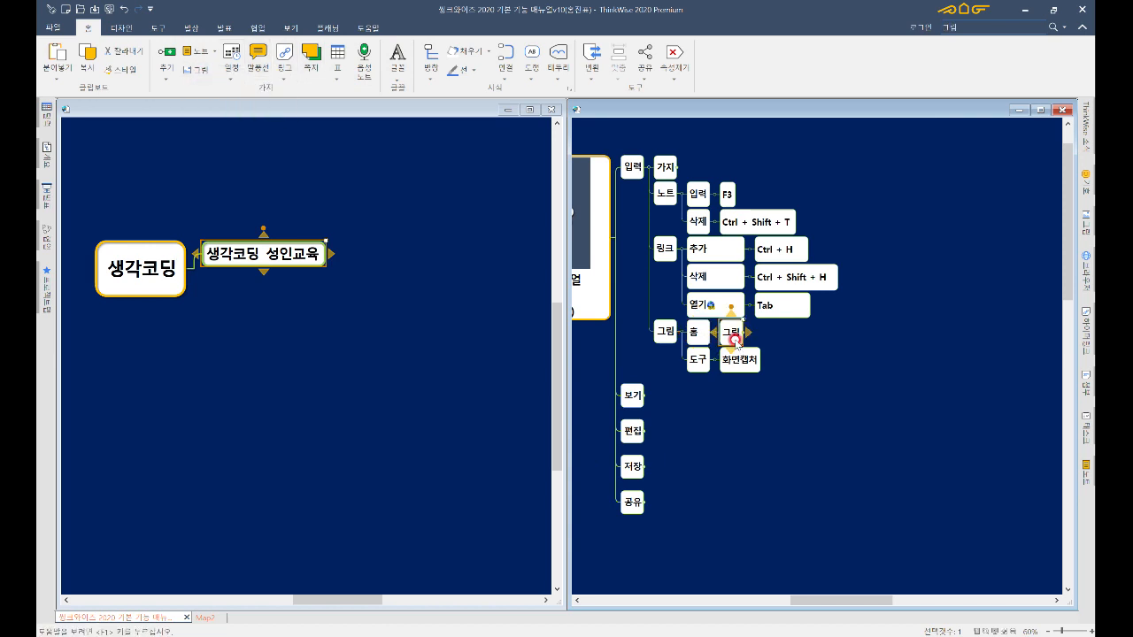
left_click(736, 343)
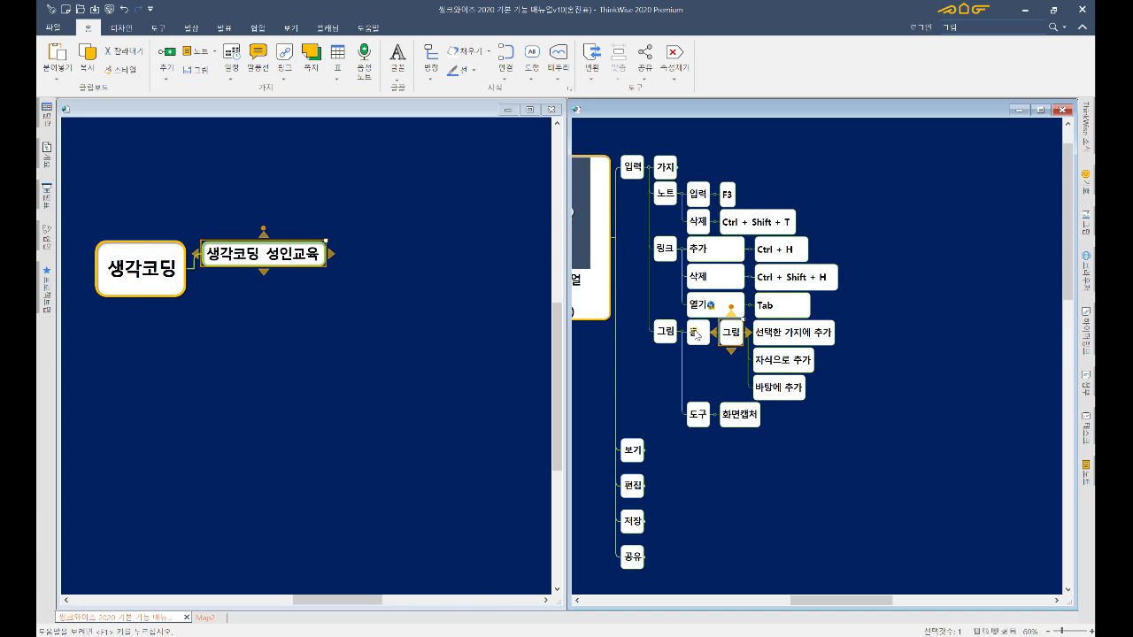
left_click(698, 334)
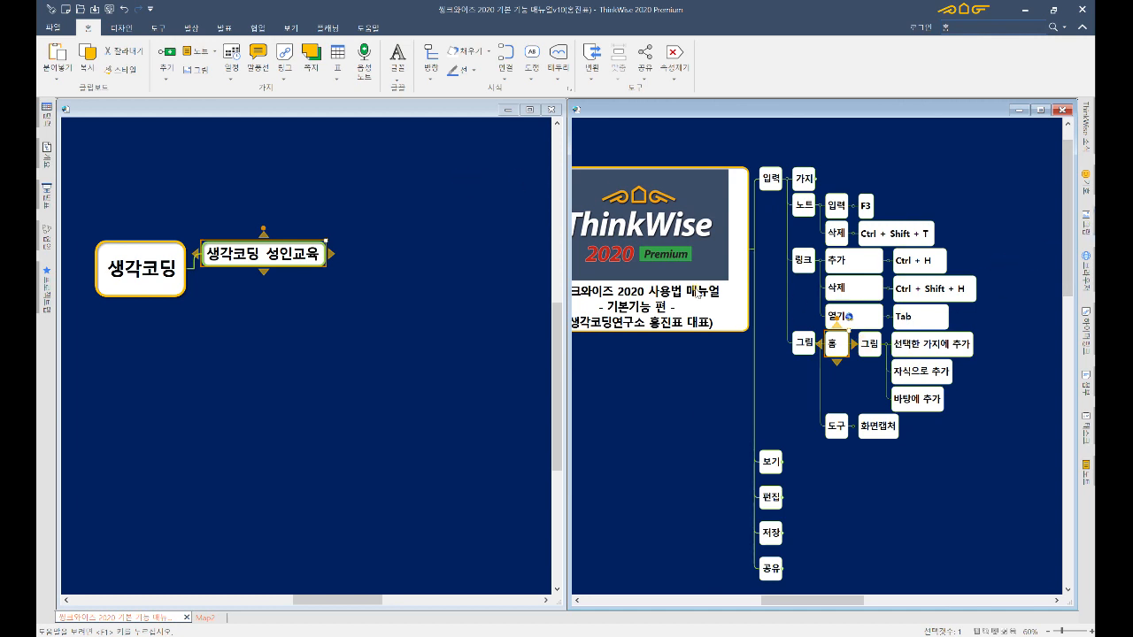
left_click(1015, 253)
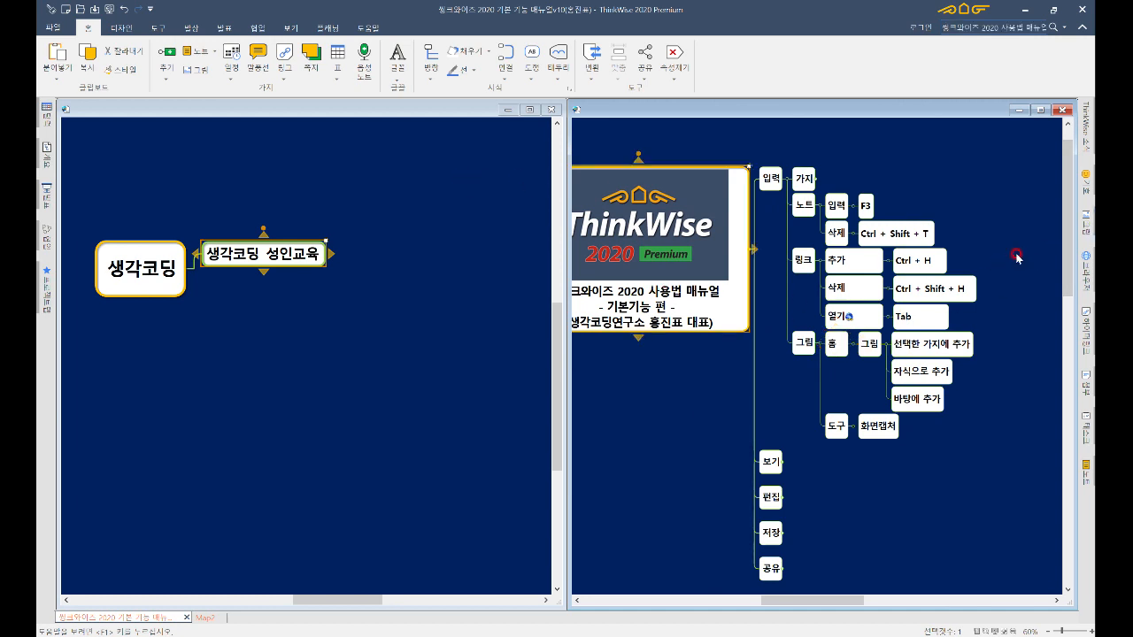
left_click(1087, 228)
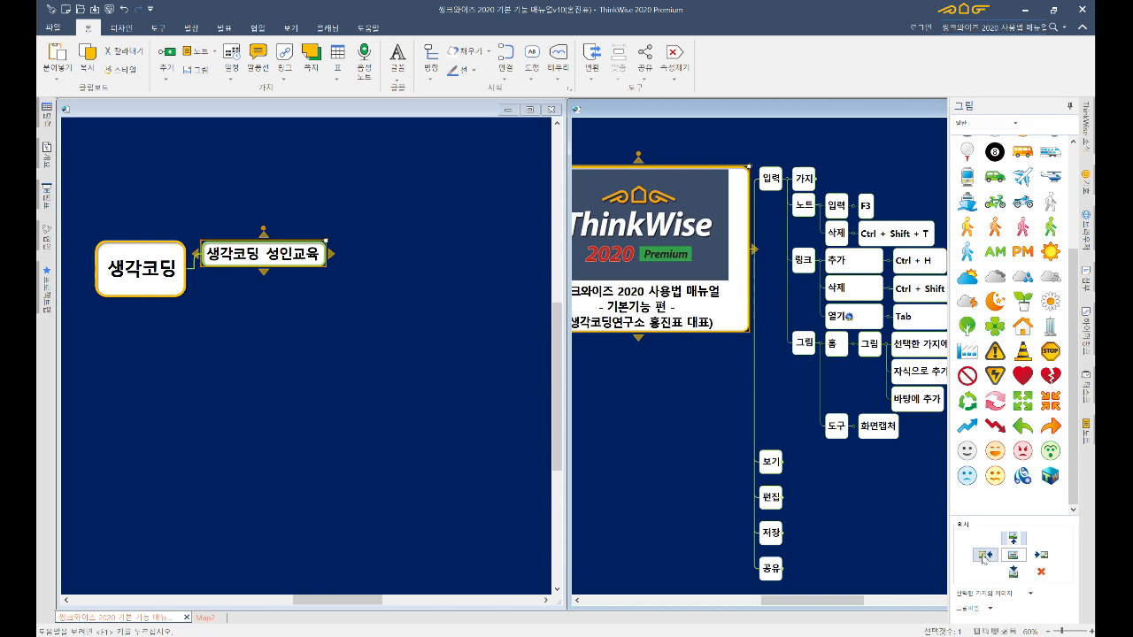
left_click(874, 455)
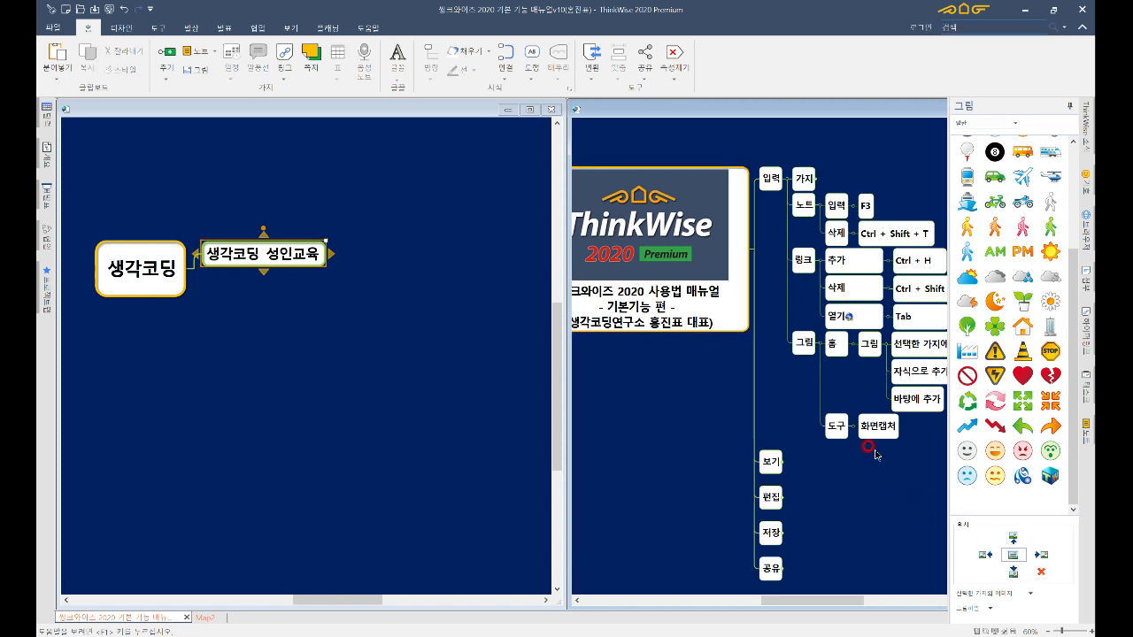
left_click(1068, 107)
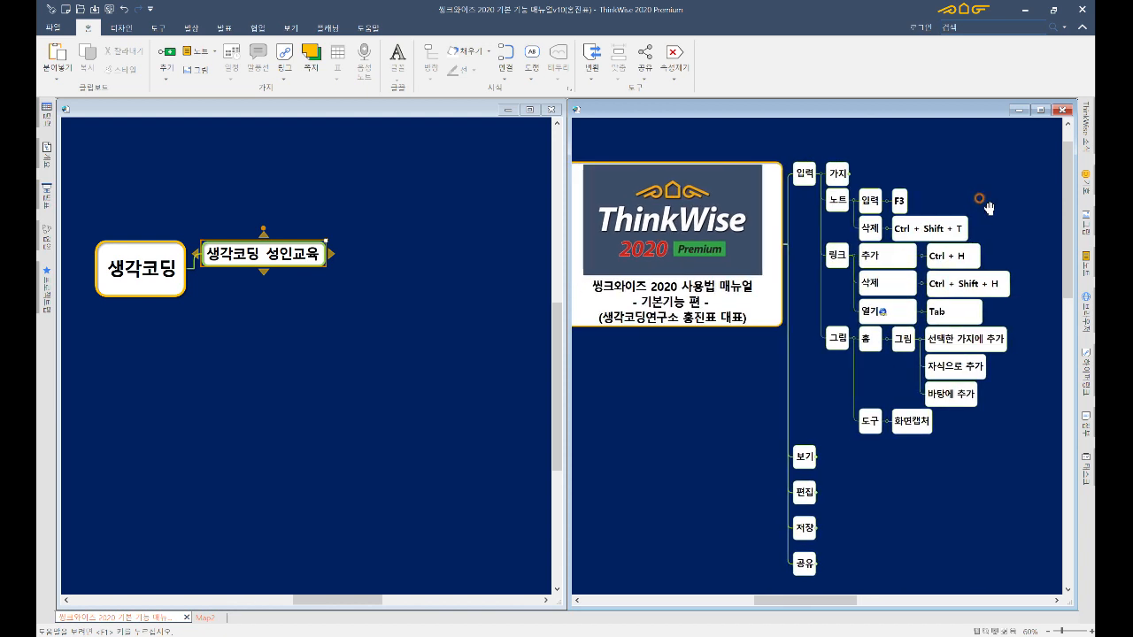
left_click(927, 422)
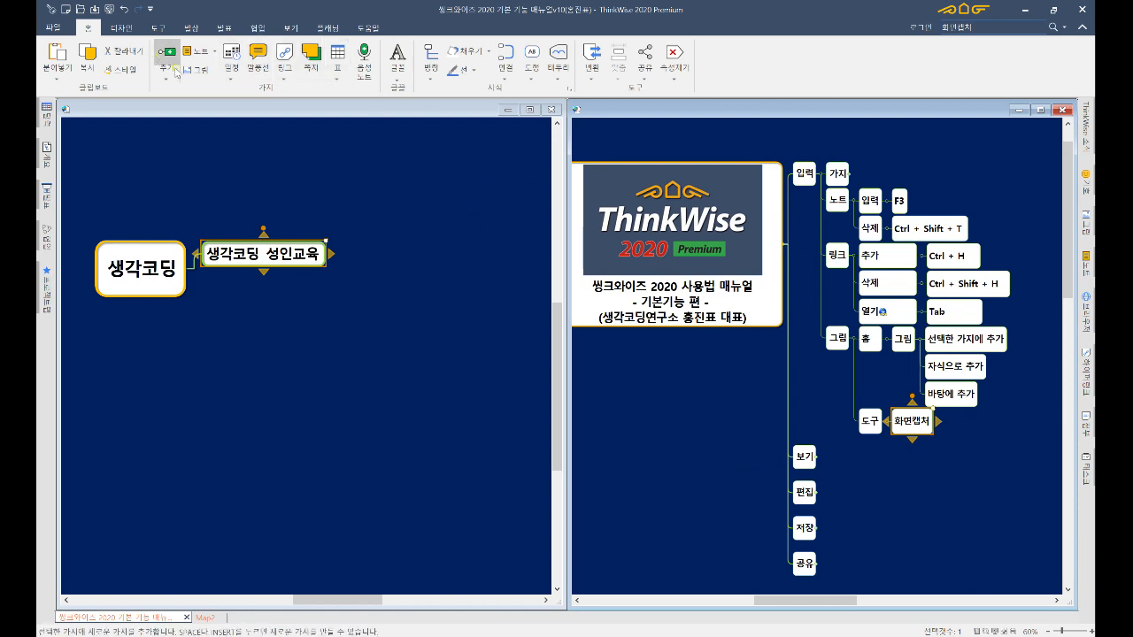
- Start 화면캡처 from the 도구 tab with Chrome minimized so the book cover shows
left_click(158, 27)
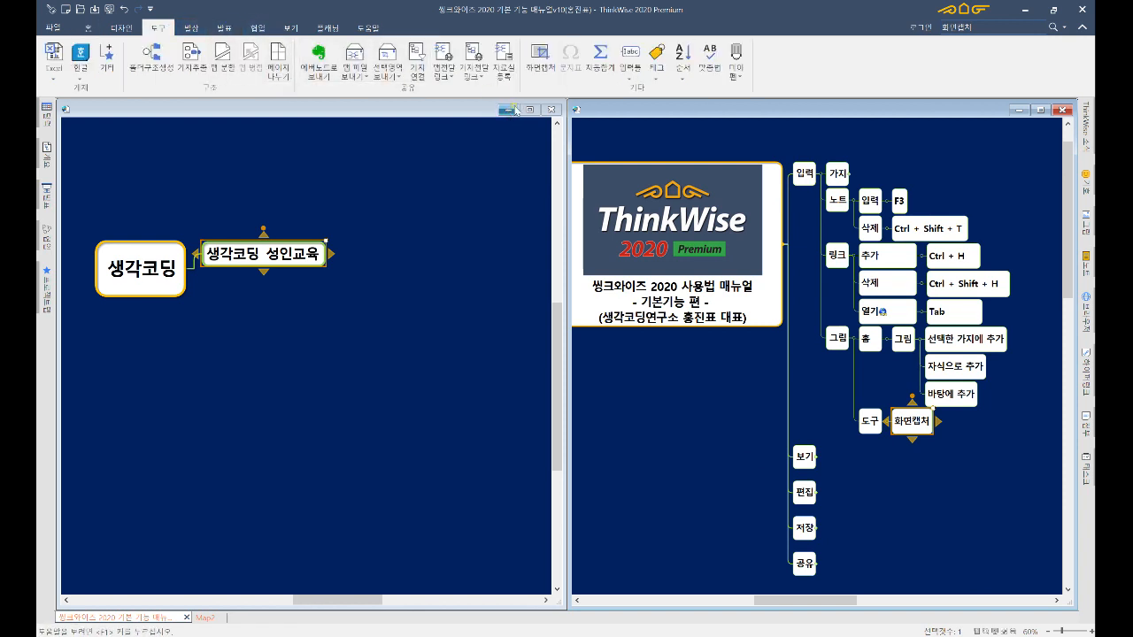
left_click(540, 64)
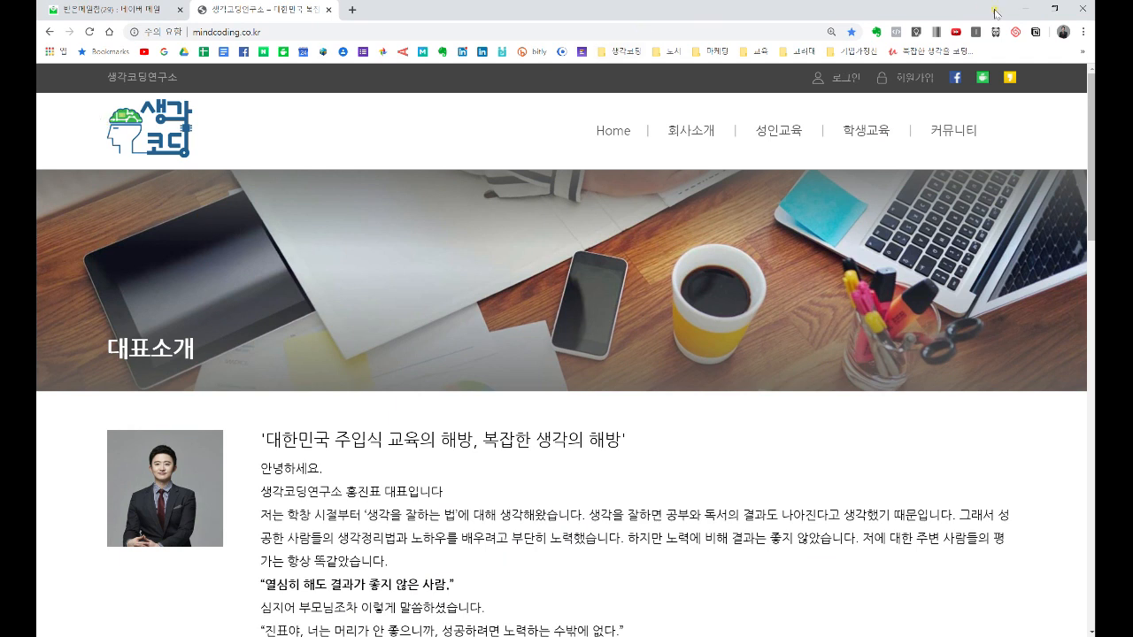
left_click(1022, 12)
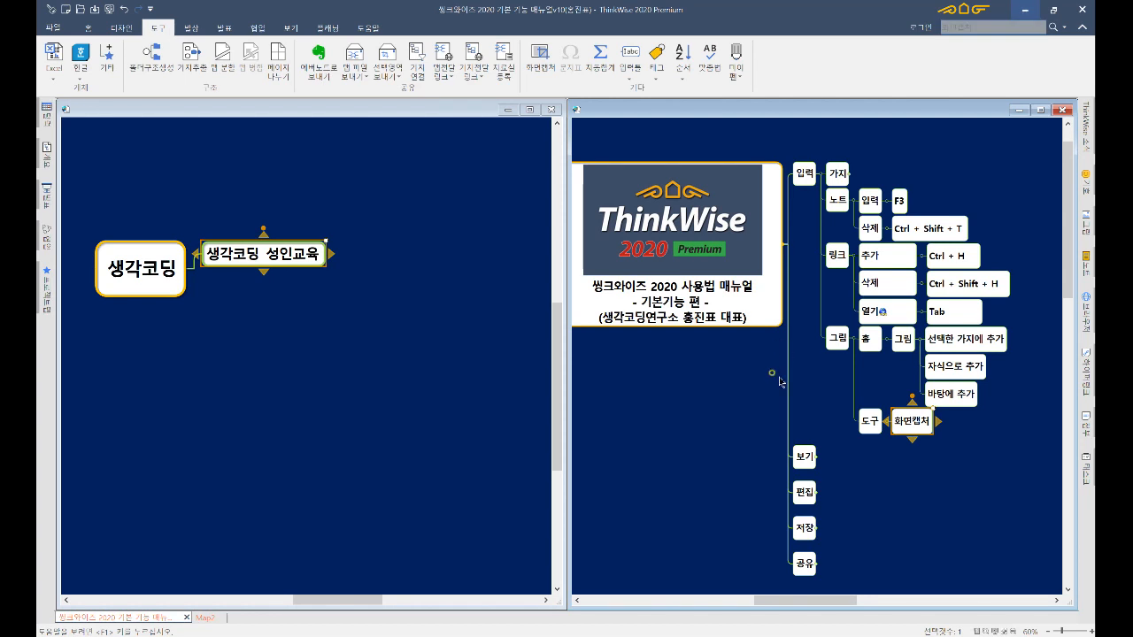
left_click(536, 62)
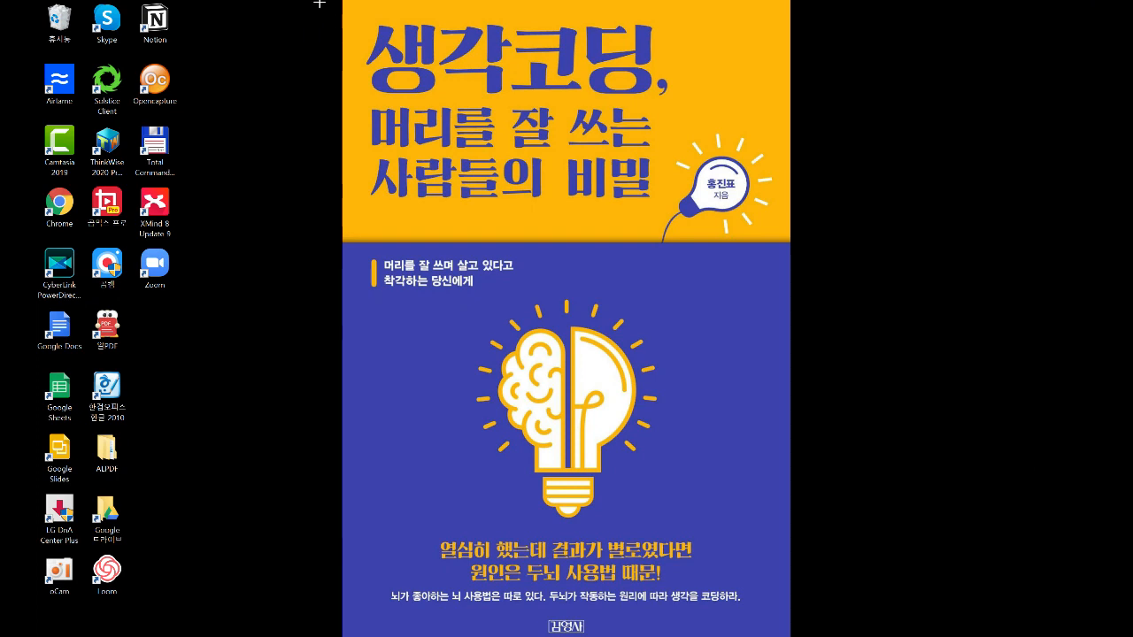
- Drag a rectangle around the 생각코딩 book cover to capture it into the map
mouse_move(320, 4)
left_mouse_down()
mouse_move(406, 237)
mouse_move(648, 553)
mouse_move(756, 617)
mouse_move(791, 610)
mouse_move(802, 636)
mouse_move(801, 624)
left_mouse_up()
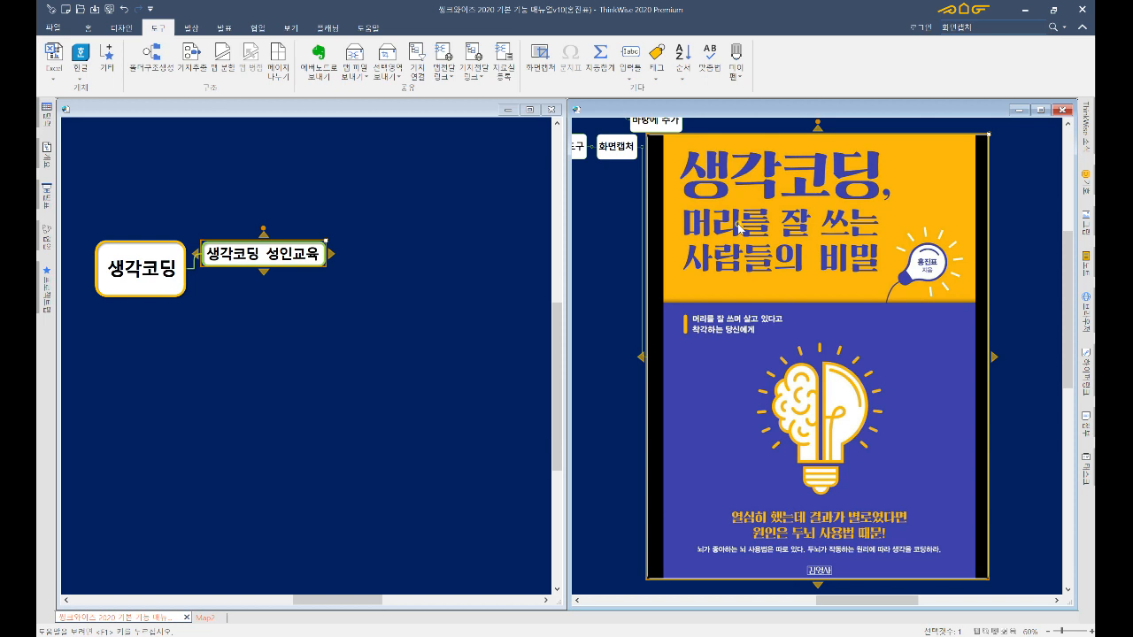
- Delete the captured book-cover picture and reselect the 화면캡처 step
key("Delete")
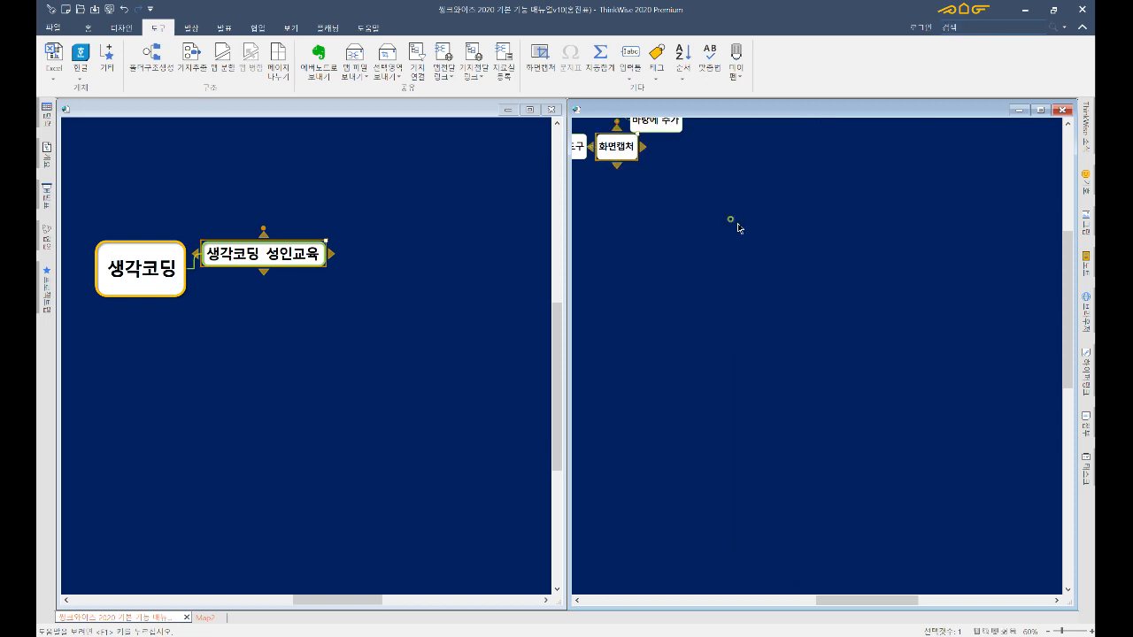
left_click(656, 172)
left_click(615, 150)
- Fold the 그림 branch and then the entire 입력 subtree
left_click_drag(664, 192, 771, 233)
left_click(789, 240)
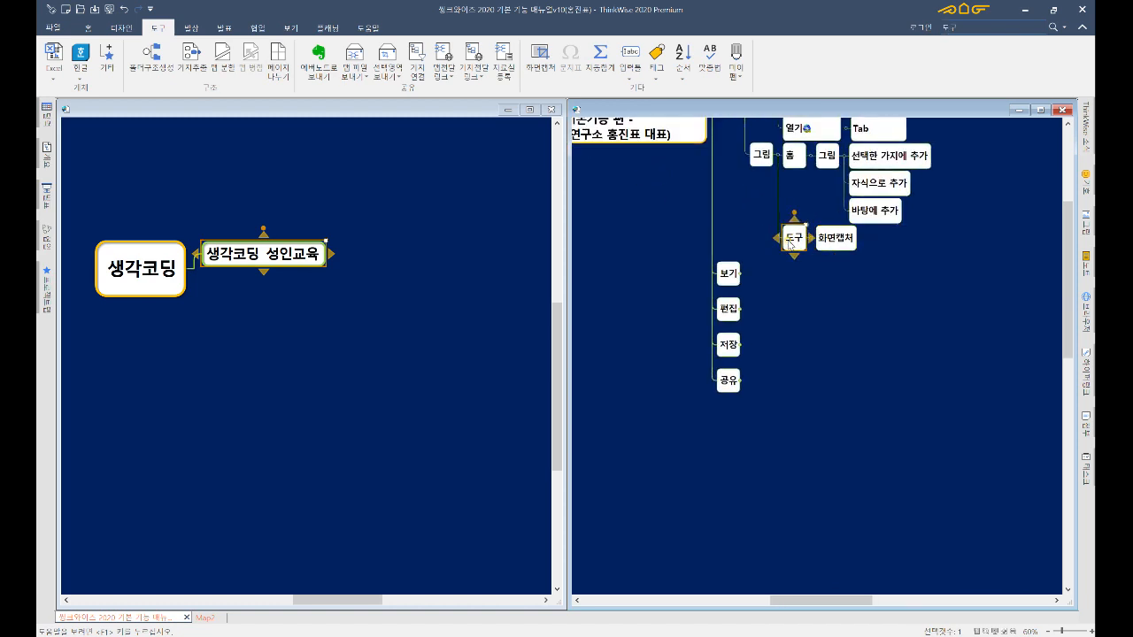
key("Left")
key("Left")
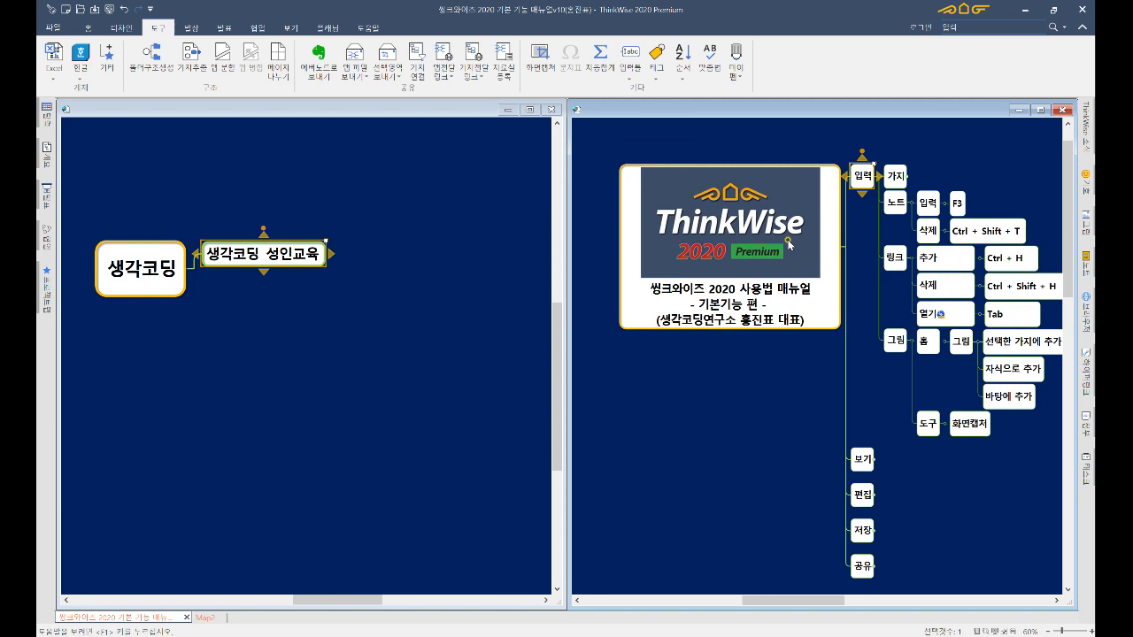
key("minus")
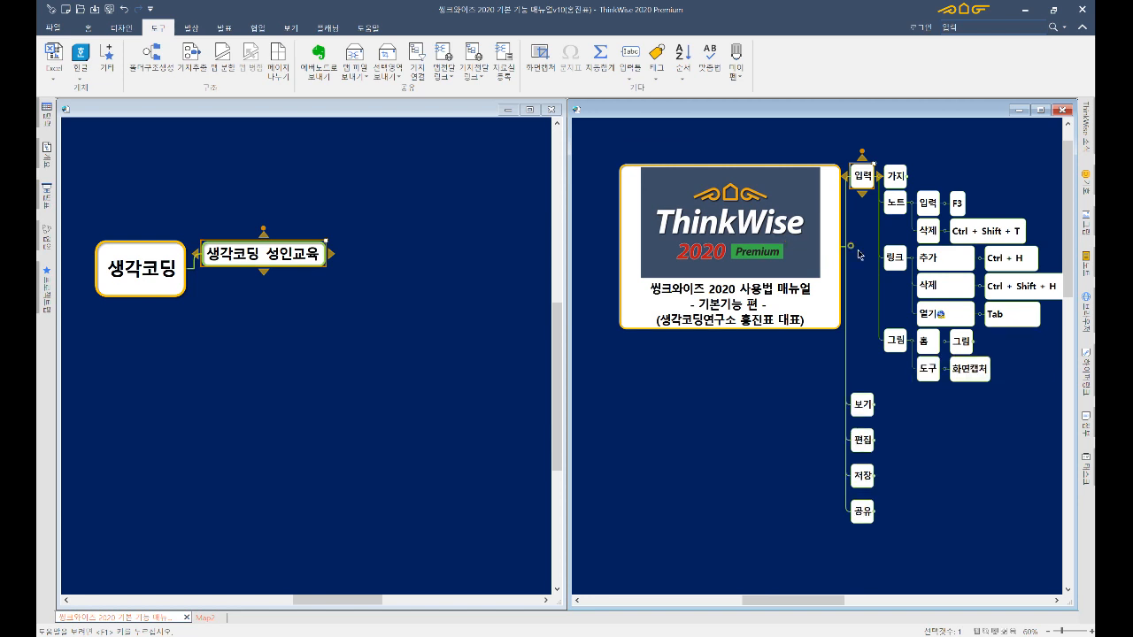
key("minus")
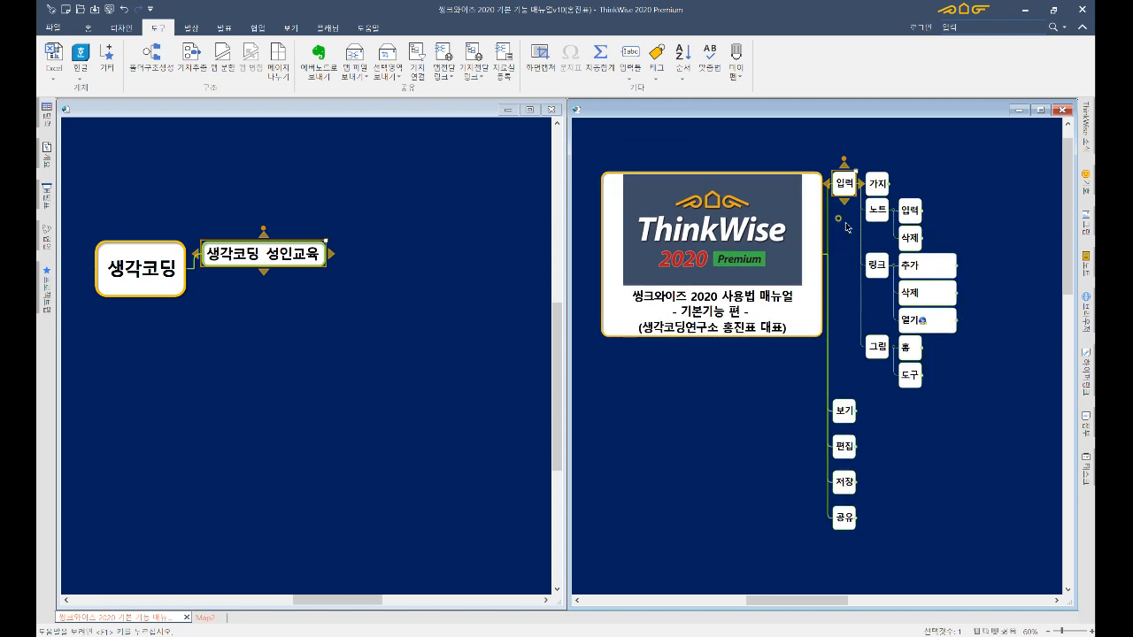
left_click(846, 226)
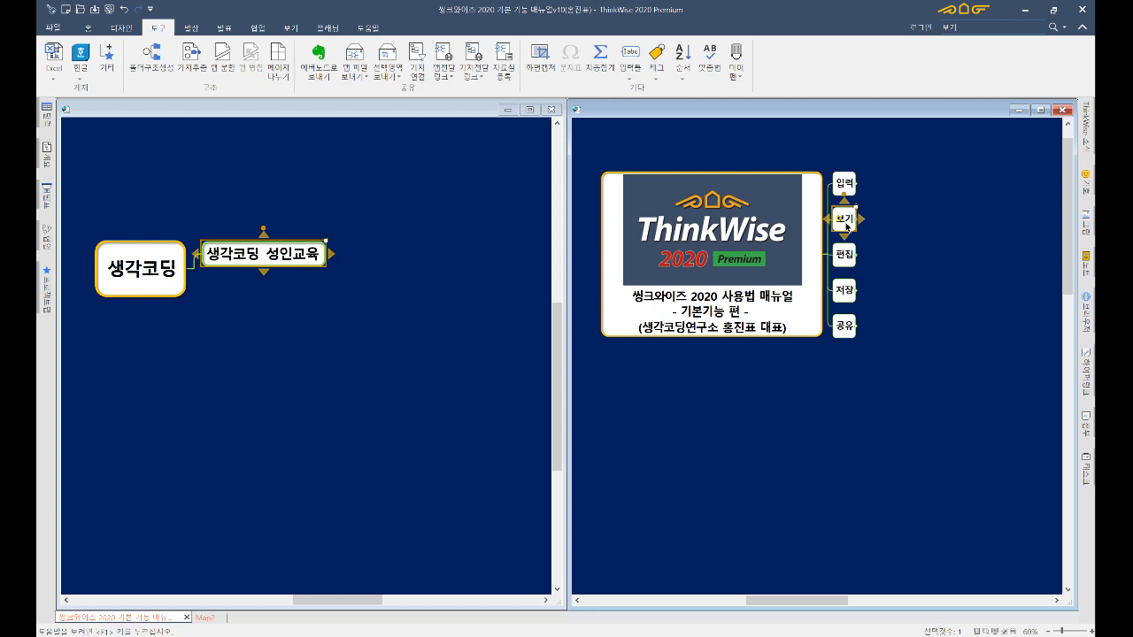
- Focus on the 보기 branch alone and unfold it to shortcuts like Alt + PageDown and F11
left_click_drag(844, 221, 844, 222)
middle_click(847, 227)
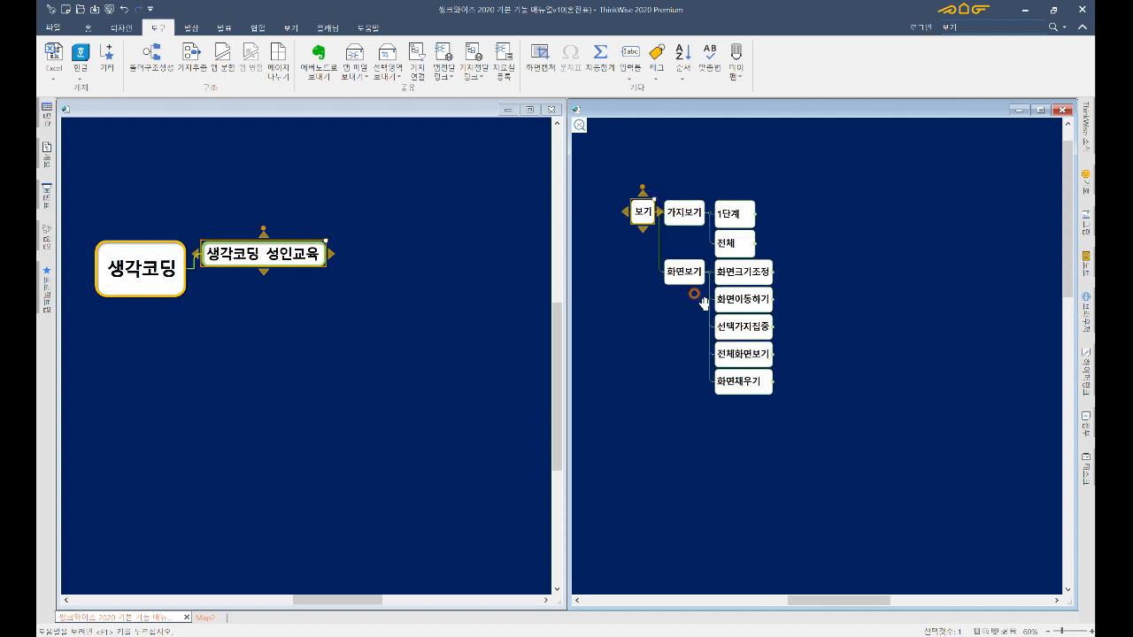
left_click(695, 311)
left_click(639, 220)
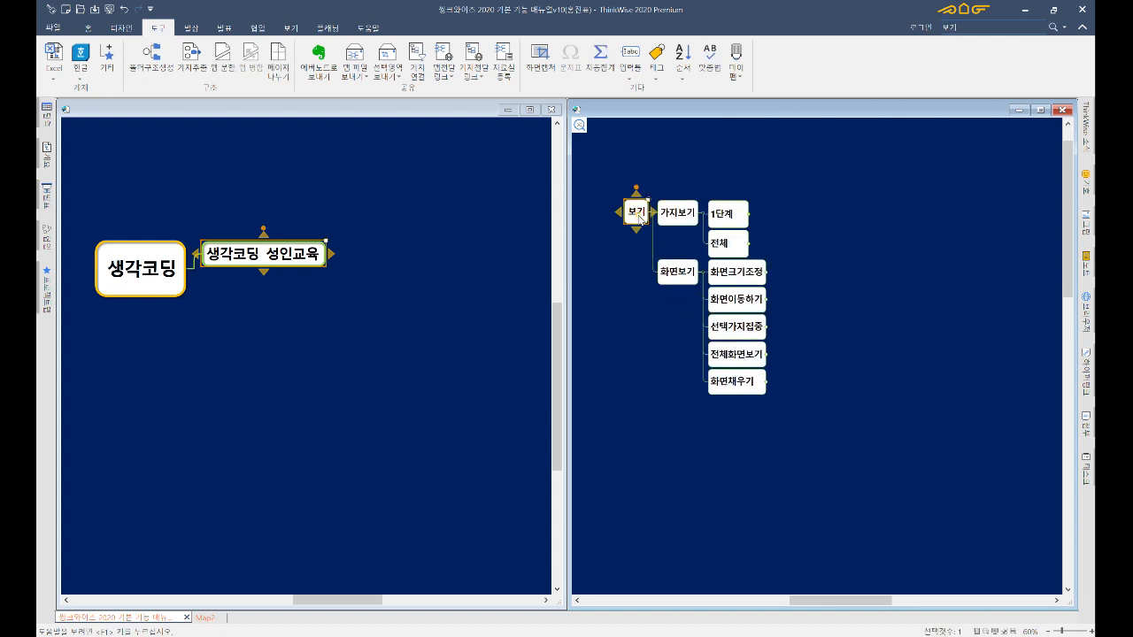
key("Page_Down")
key("alt+Down")
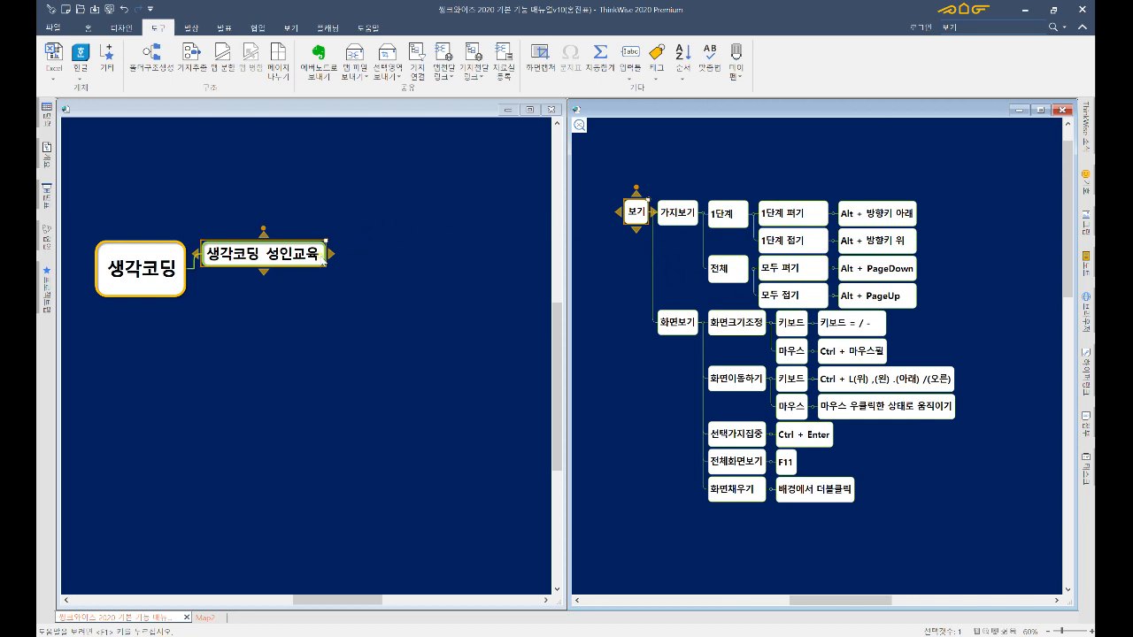
- In Map2, expand 생각코딩 성인교육 and fold and unfold its courses with Alt+Up and Alt+Down
left_click(315, 253)
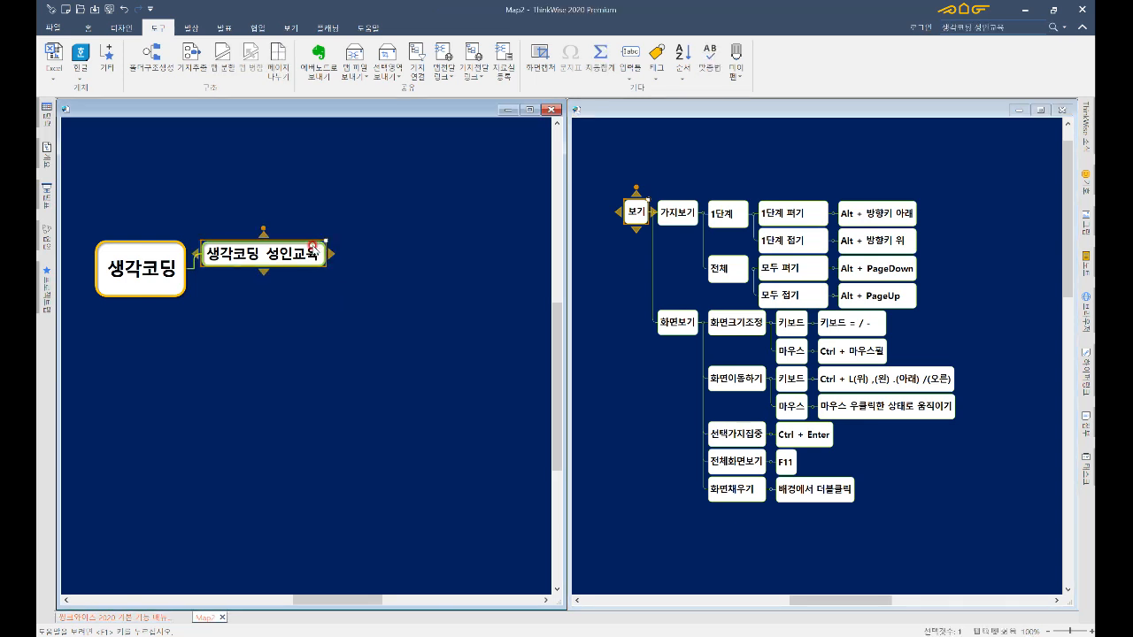
left_click(313, 246)
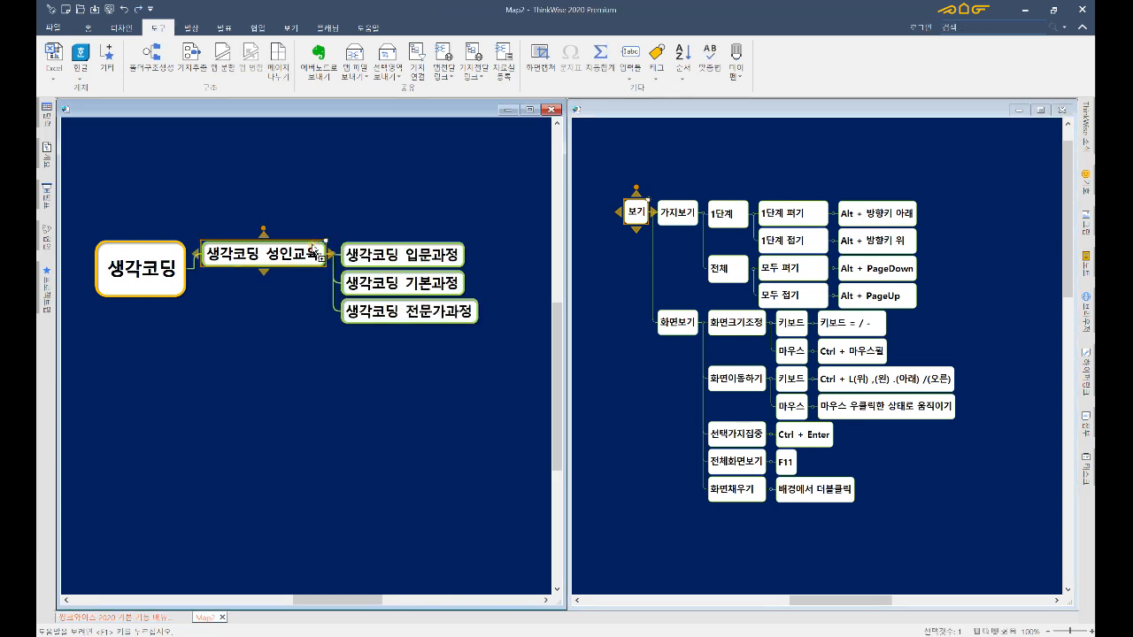
key("Left")
key("alt+Up")
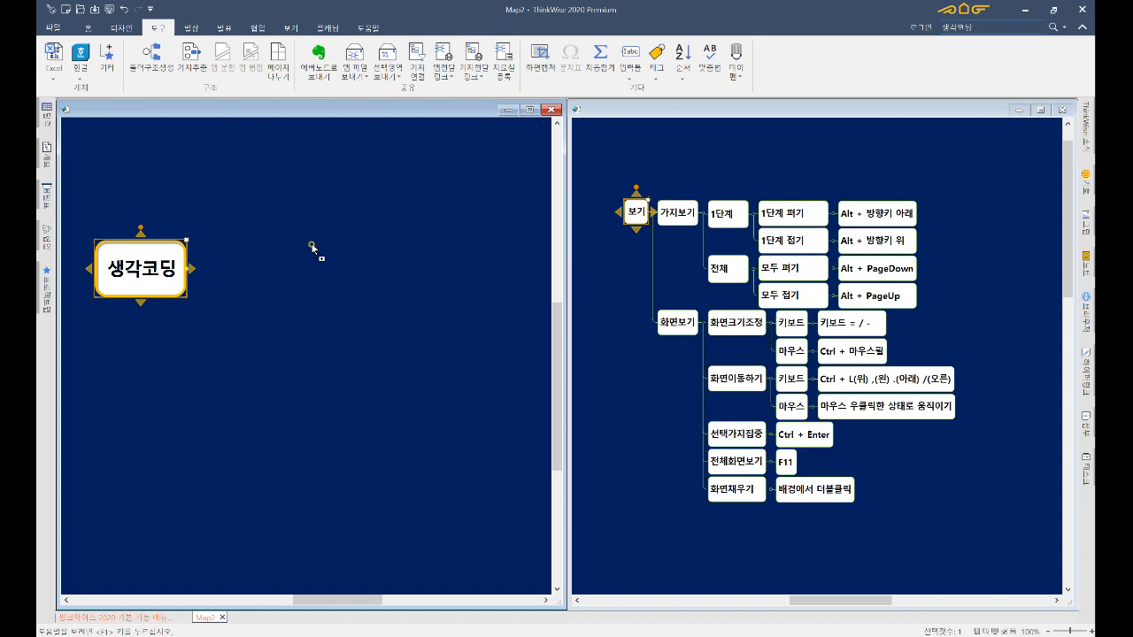
key("alt+Down")
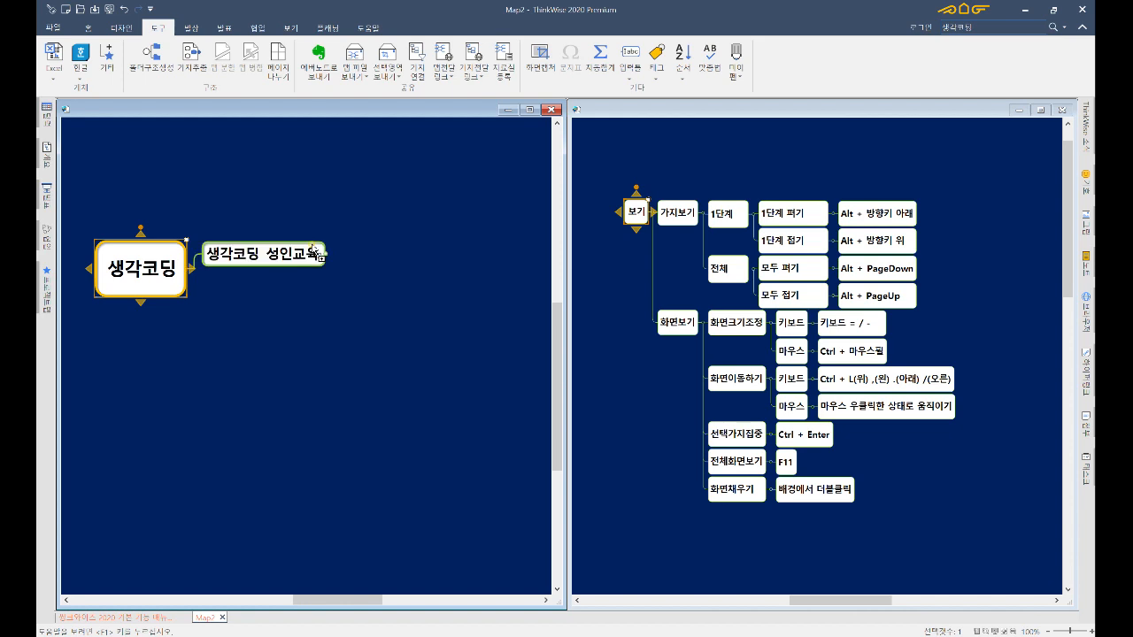
key("Right")
key("alt+Down")
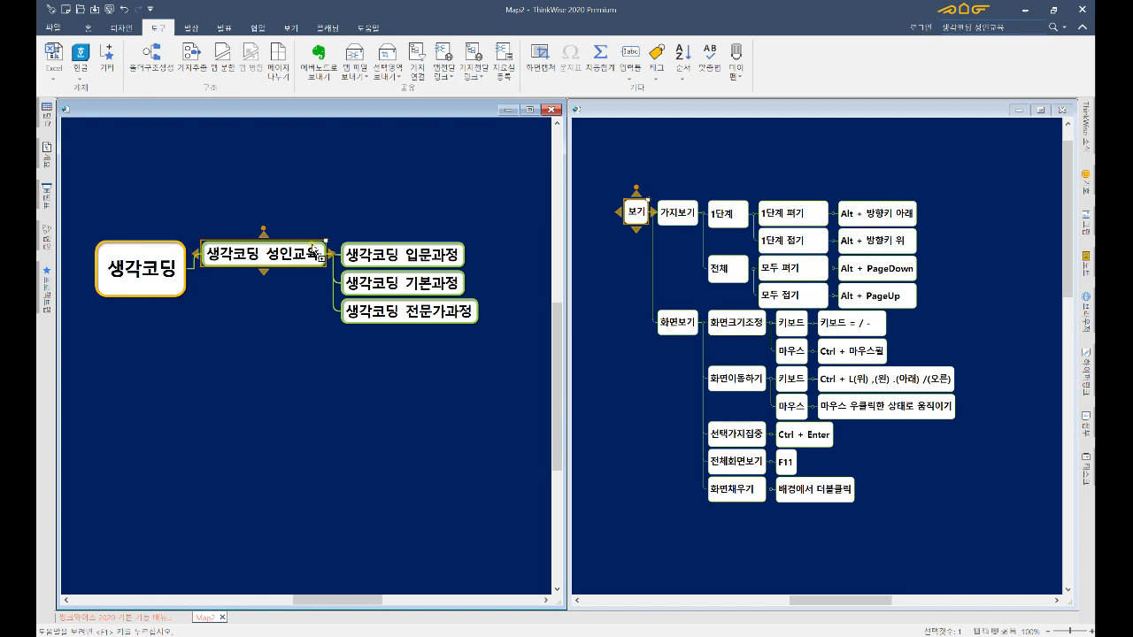
key("alt+Up")
key("alt+Down")
key("Left")
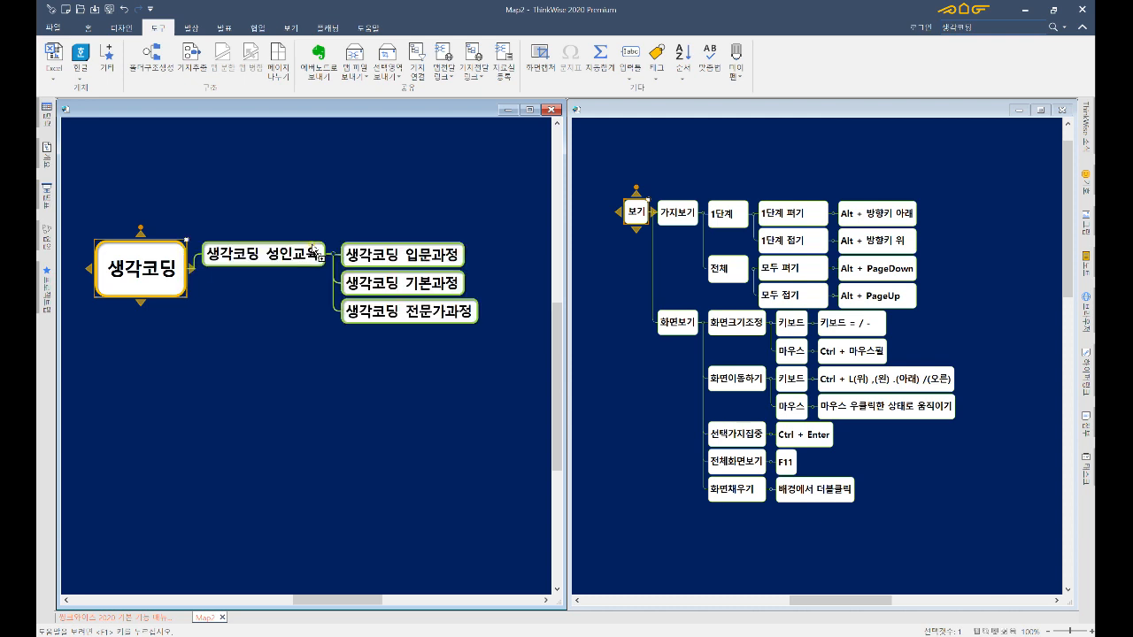
- Collapse and re-expand everything under the root 생각코딩 with Alt+PageUp and Alt+PageDown
left_click(157, 295)
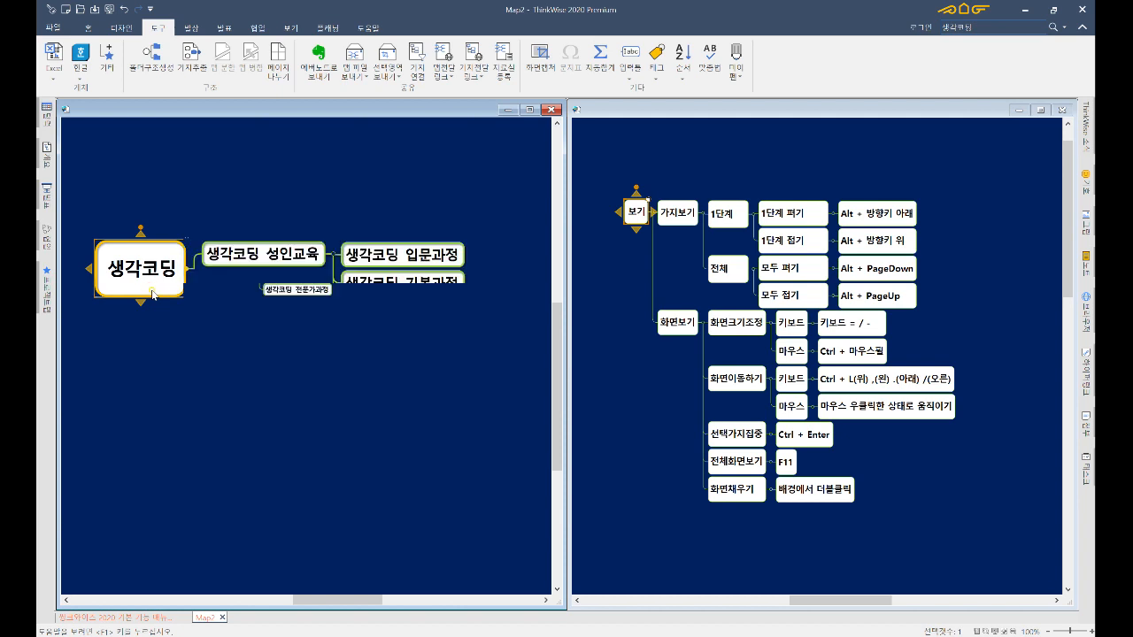
key("alt+Page_Up")
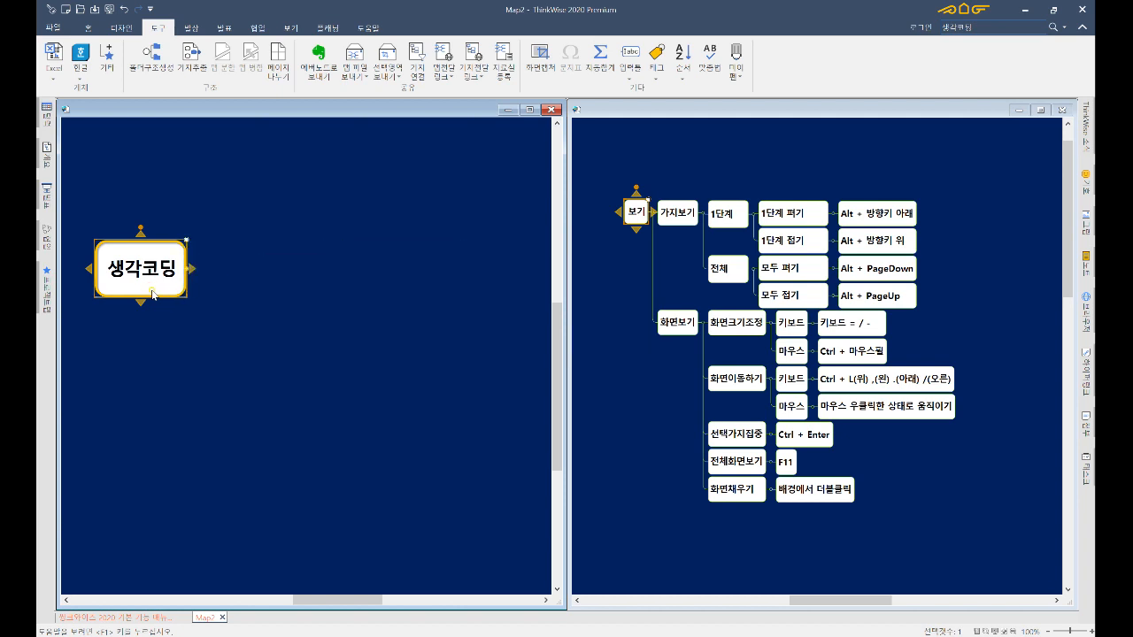
key("alt+Page_Down")
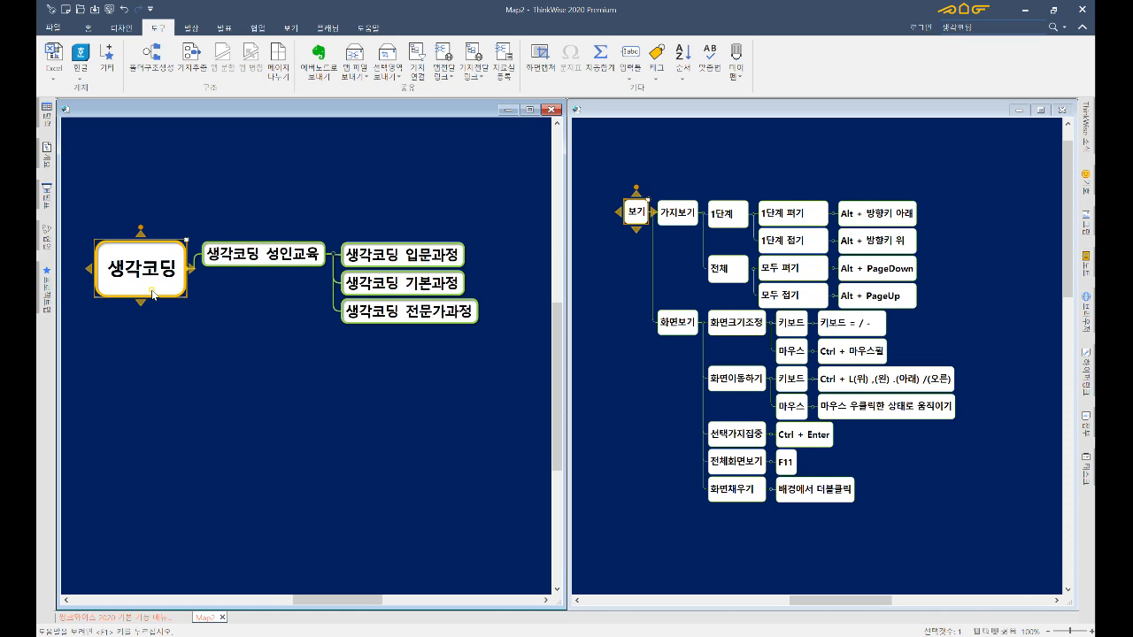
key("alt+Page_Up")
key("alt+Page_Down")
- Zoom Map2 in and out with Ctrl+wheel and the +/- keys, settling at 110%
scroll(336, 433, "up", 1)
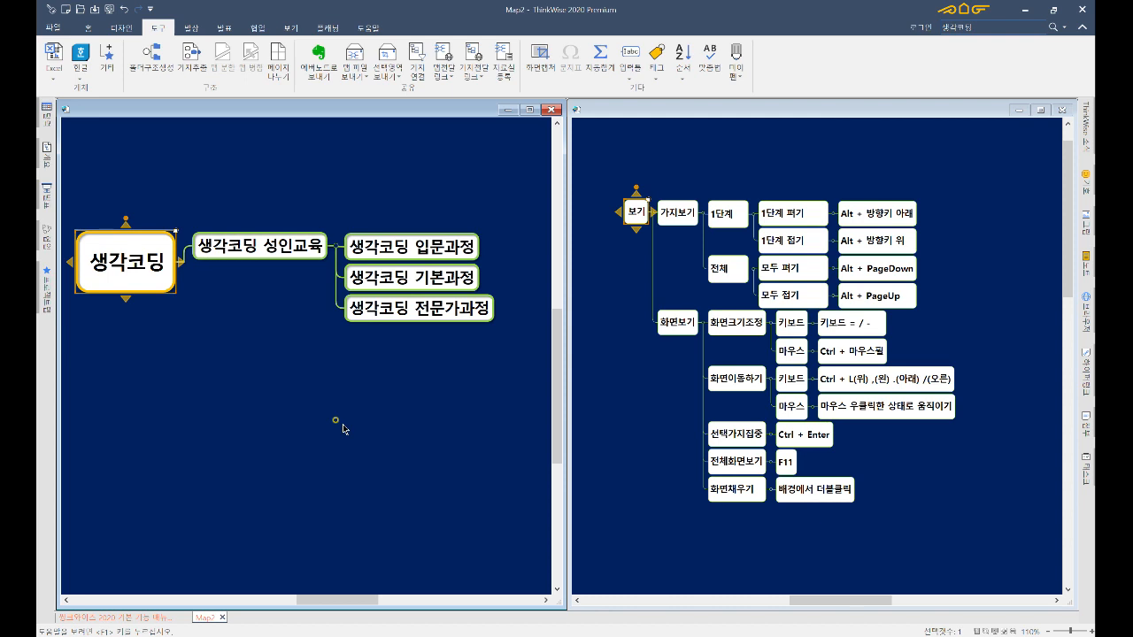
key("equal")
key("equal")
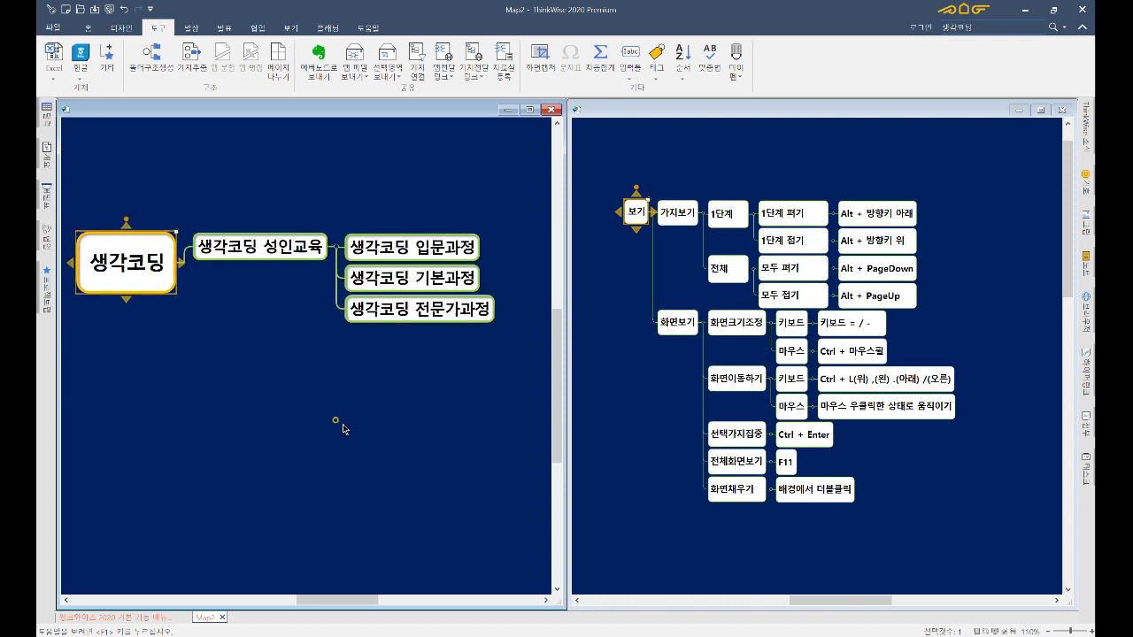
key("minus")
key("minus")
key("minus")
key("minus")
key("minus")
key("minus")
key("minus")
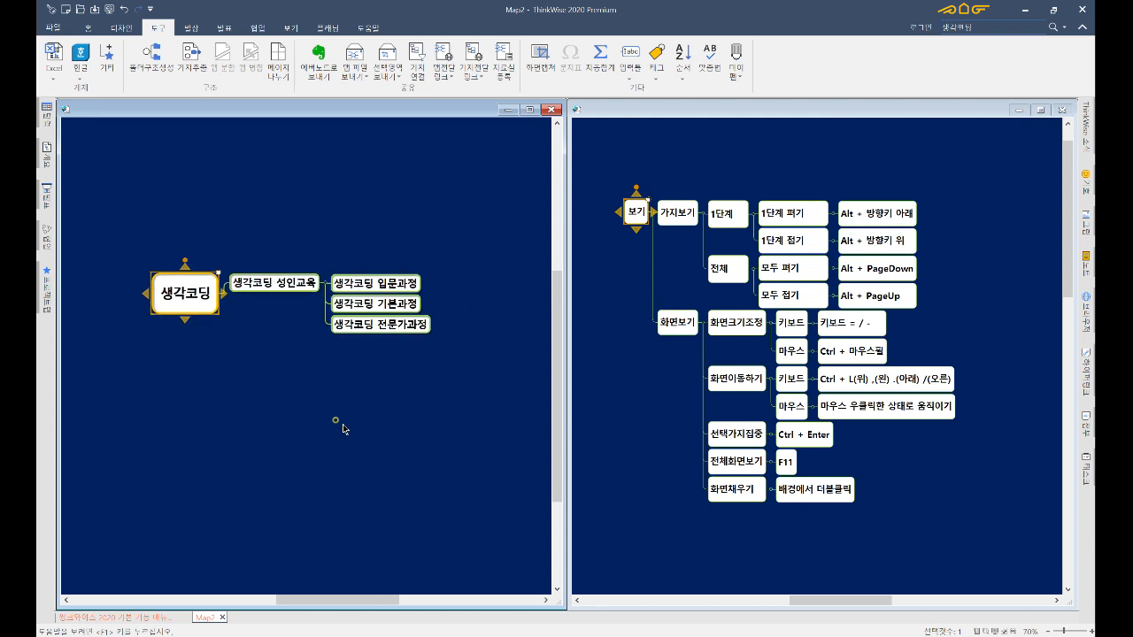
key("equal")
key("equal")
key("equal")
key("minus")
key("minus")
key("equal")
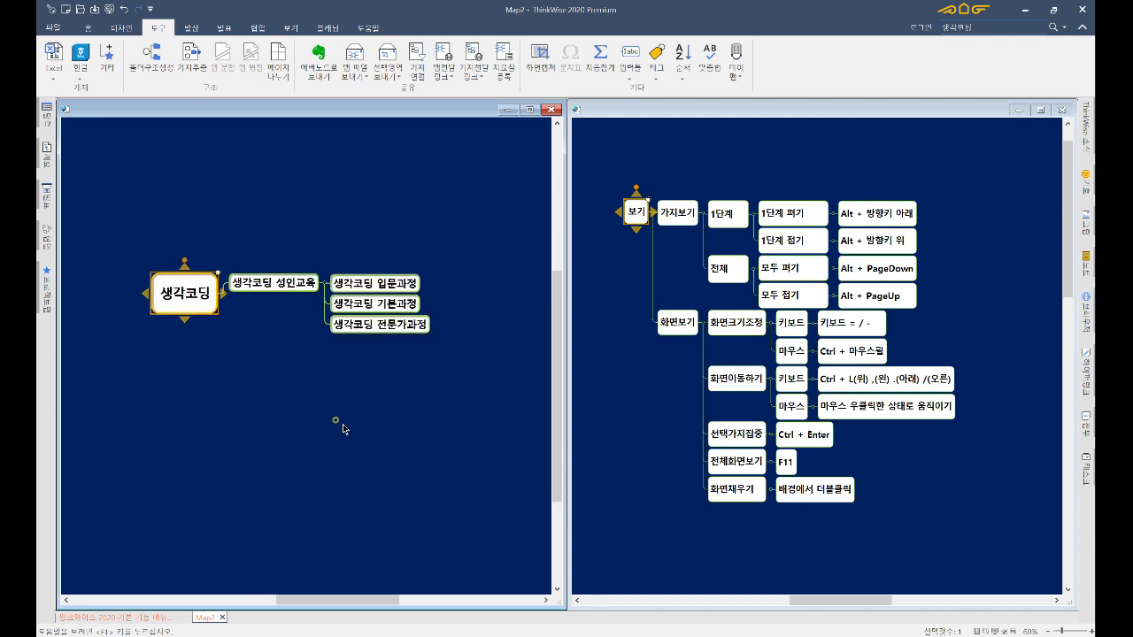
key("equal")
key("equal")
key("equal")
key("equal")
key("equal")
key("minus")
key("minus")
key("minus")
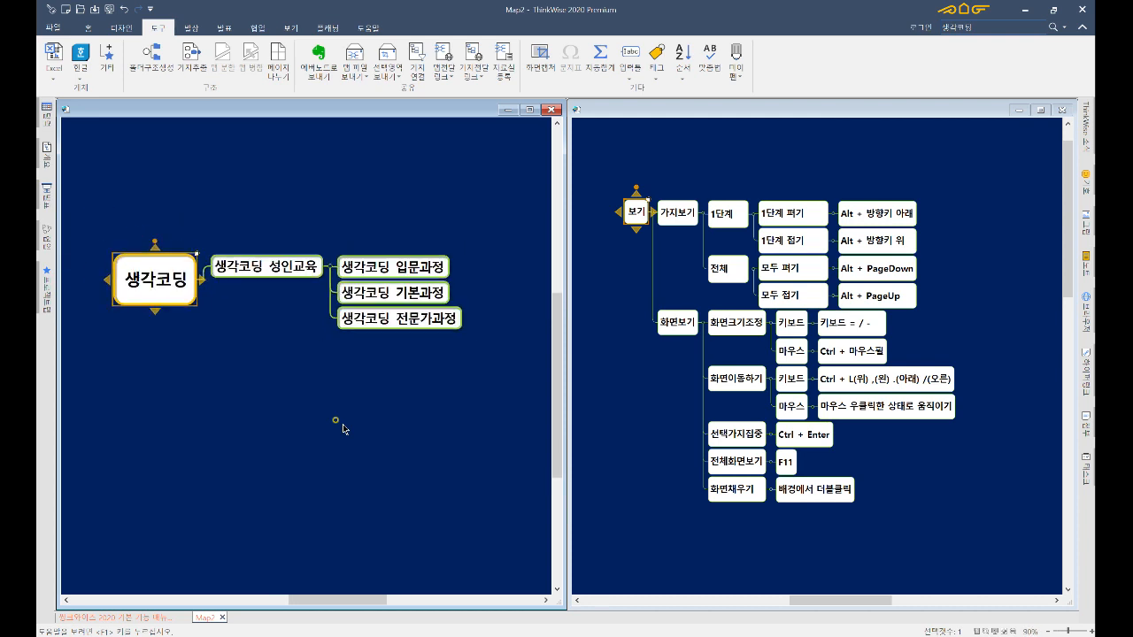
key("equal")
key("equal")
key("minus")
key("equal")
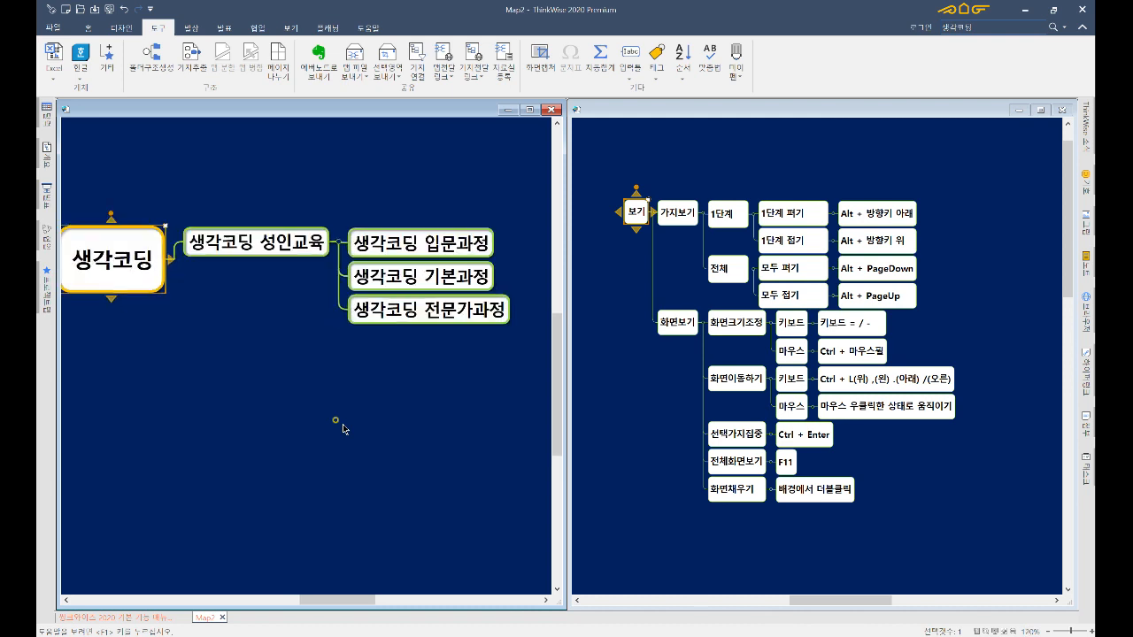
key("minus")
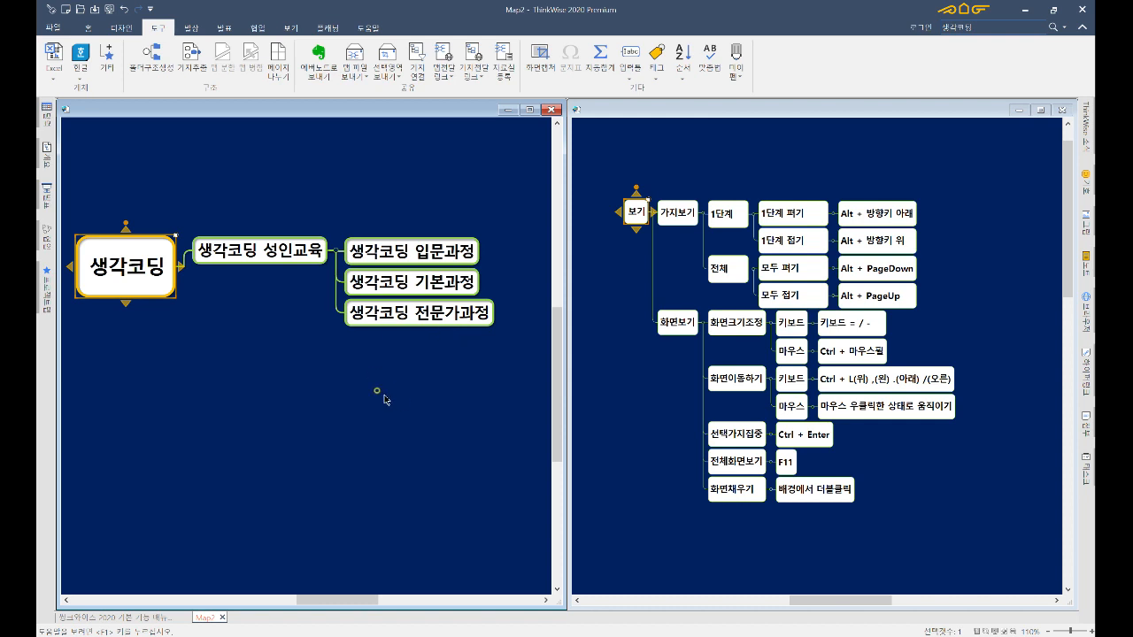
- Pan Map2 by dragging, scrolling and Ctrl-key shortcuts, then reactivate the manual map's 보기 node
mouse_move(381, 392)
left_mouse_down()
mouse_move(357, 392)
mouse_move(422, 409)
mouse_move(366, 375)
mouse_move(384, 389)
mouse_move(396, 382)
left_mouse_up()
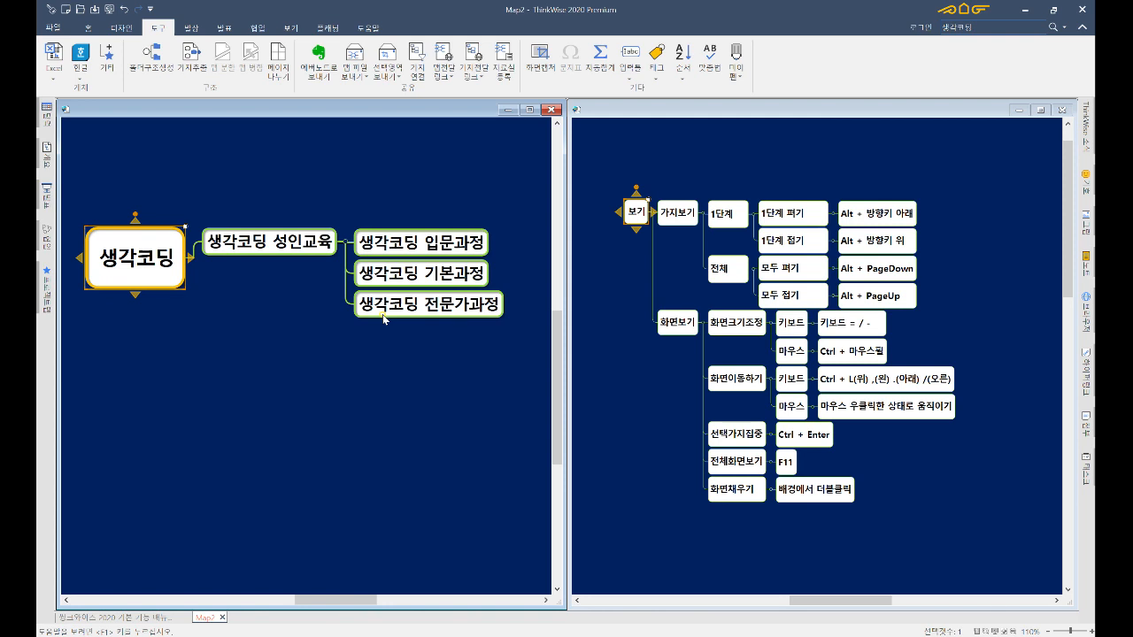
scroll(382, 314, "up", 3)
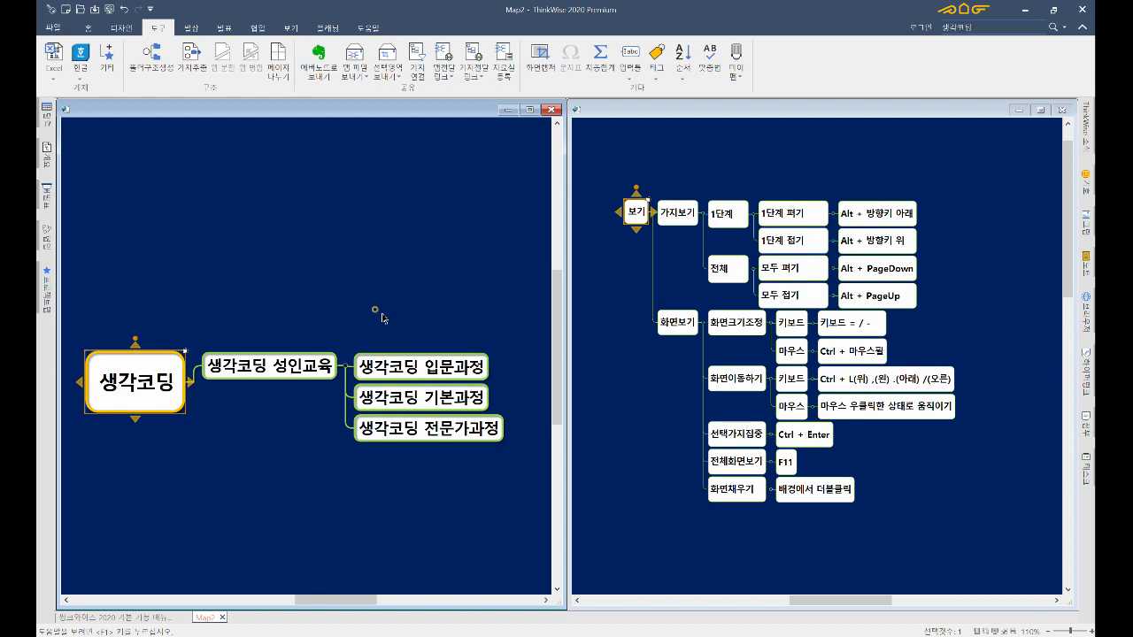
scroll(383, 319, "left", 2)
scroll(382, 319, "down", 3)
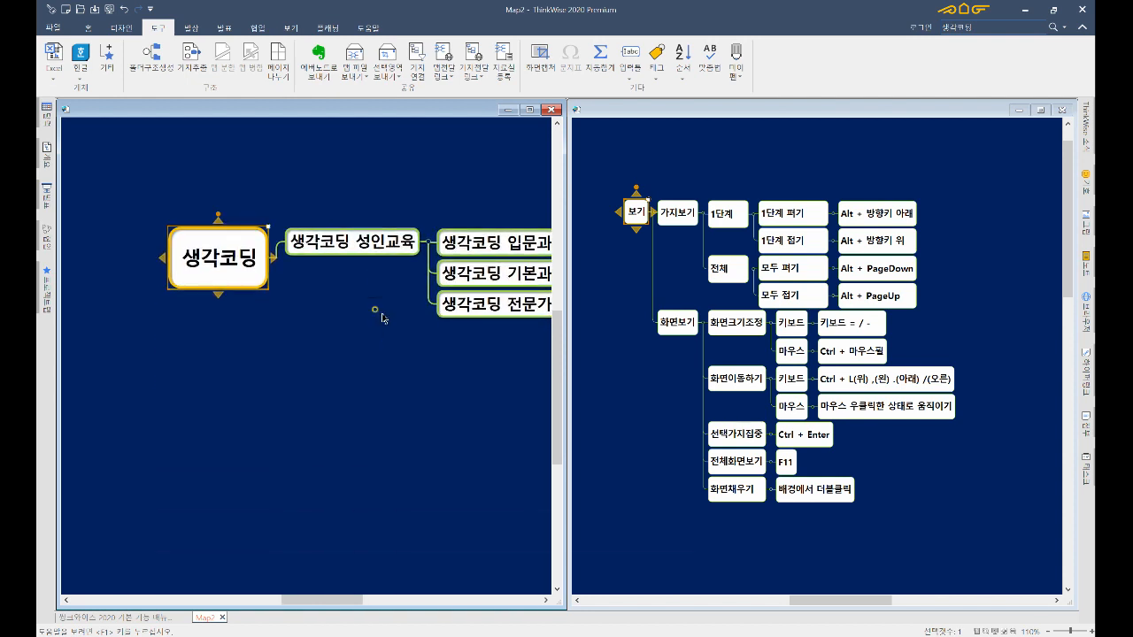
scroll(382, 319, "right", 3)
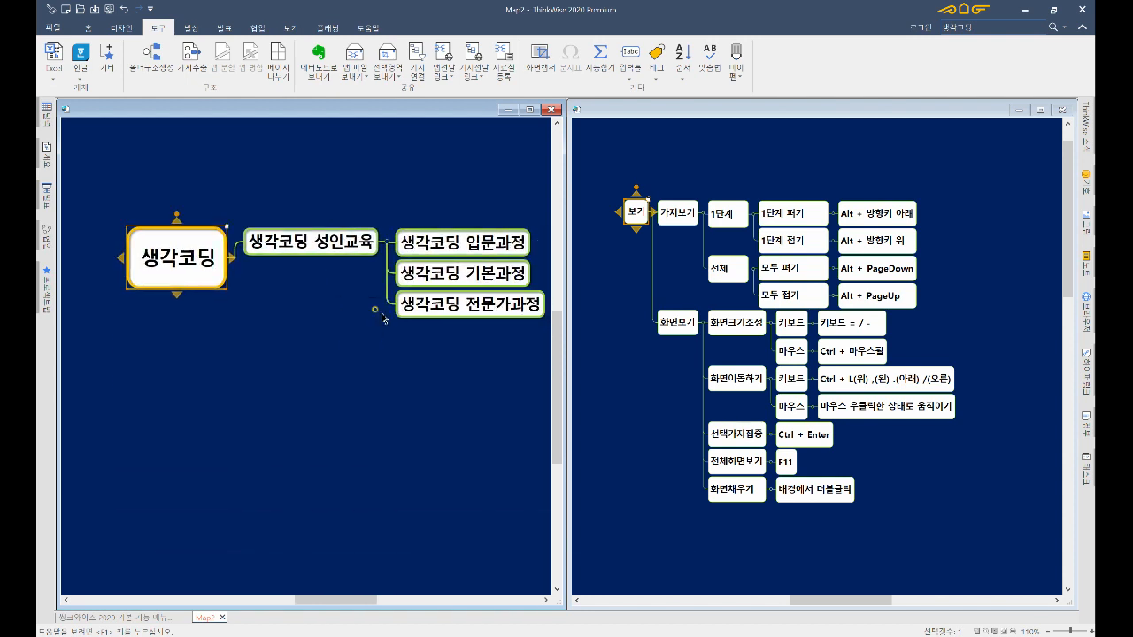
scroll(383, 319, "left", 2)
key("ctrl+slash")
key("ctrl+period")
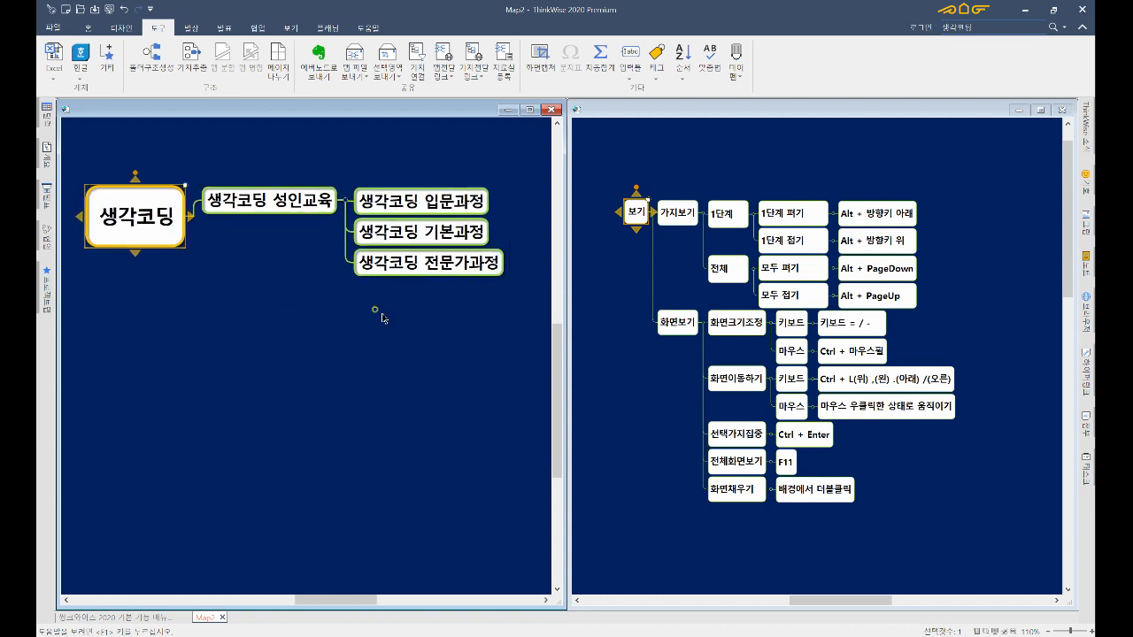
key("ctrl+l")
key("ctrl+l")
key("ctrl+period")
key("ctrl+l")
key("ctrl+period")
key("ctrl+slash")
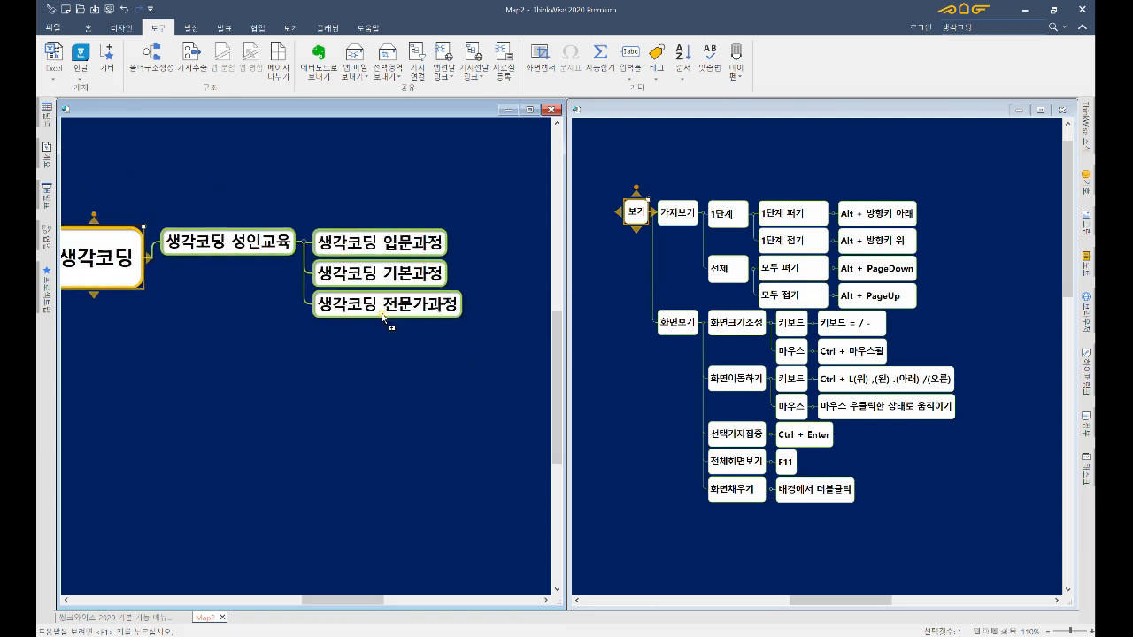
key("ctrl+slash")
key("ctrl+comma")
key("ctrl+comma")
key("ctrl+comma")
key("ctrl+slash")
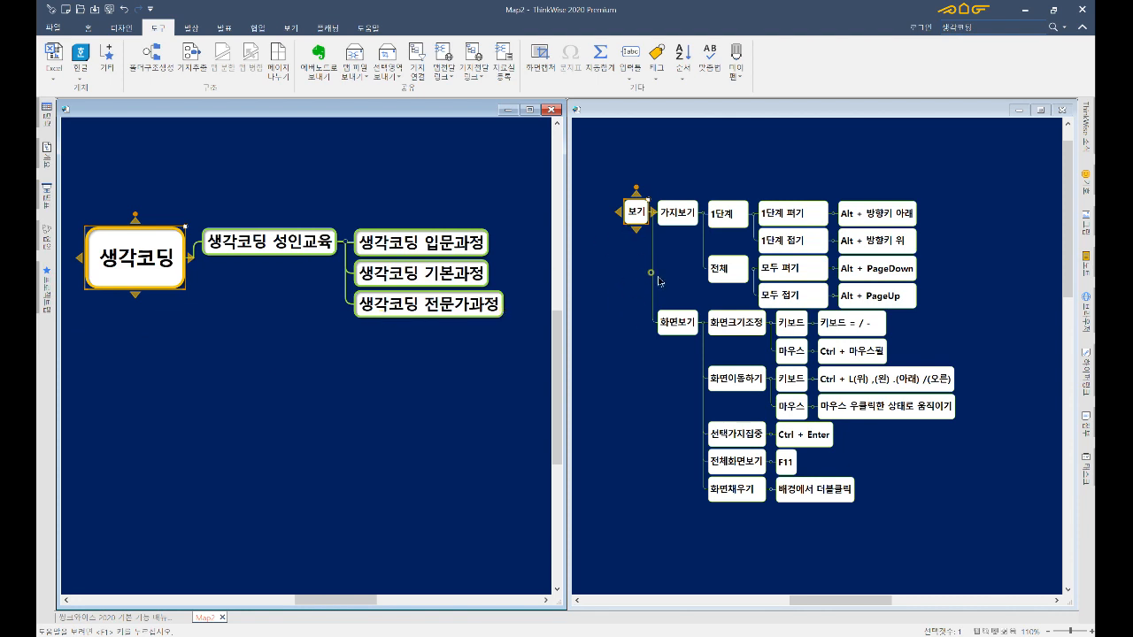
left_click(640, 216)
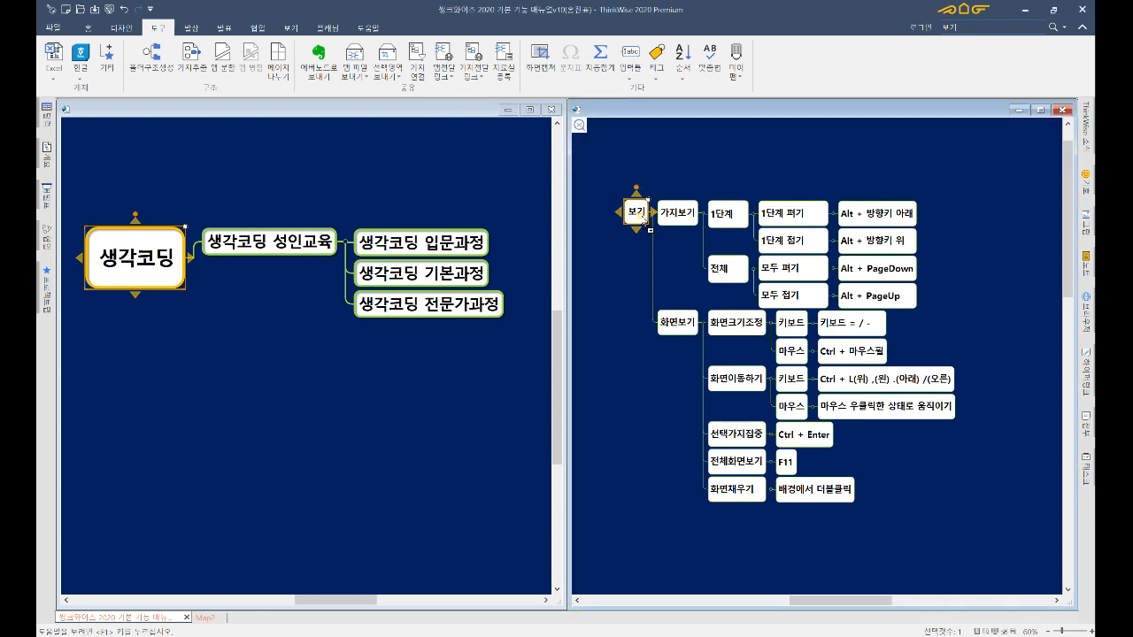
- Leave 보기 branch focus, fit the whole manual into view, and toggle F11 full screen
key("ctrl+Return")
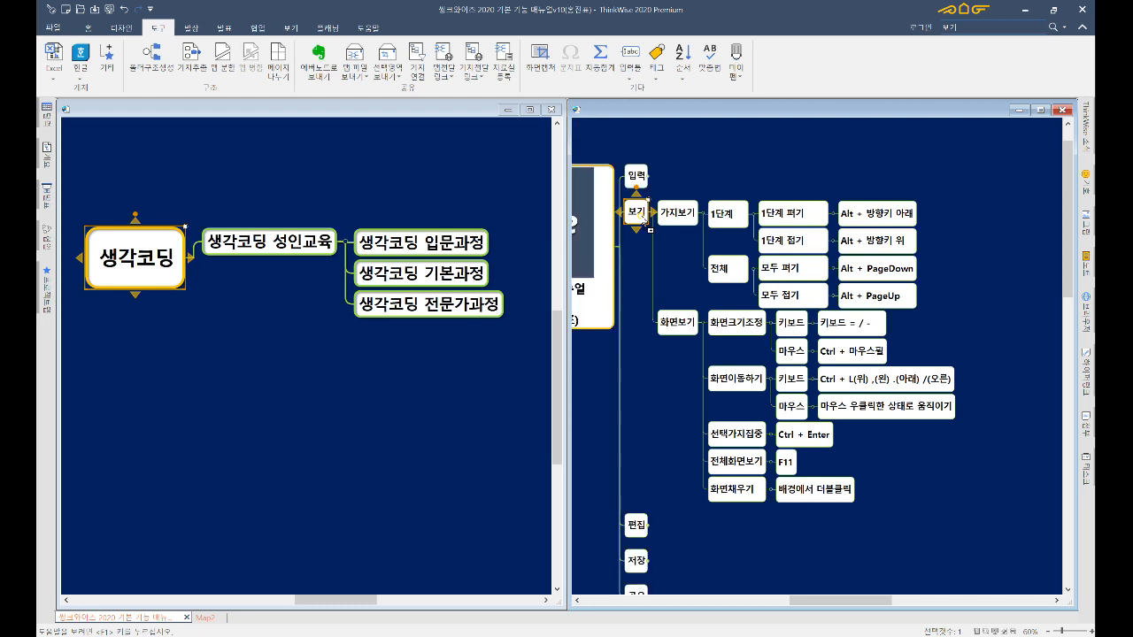
left_click_drag(784, 462, 825, 456)
double_click(686, 401)
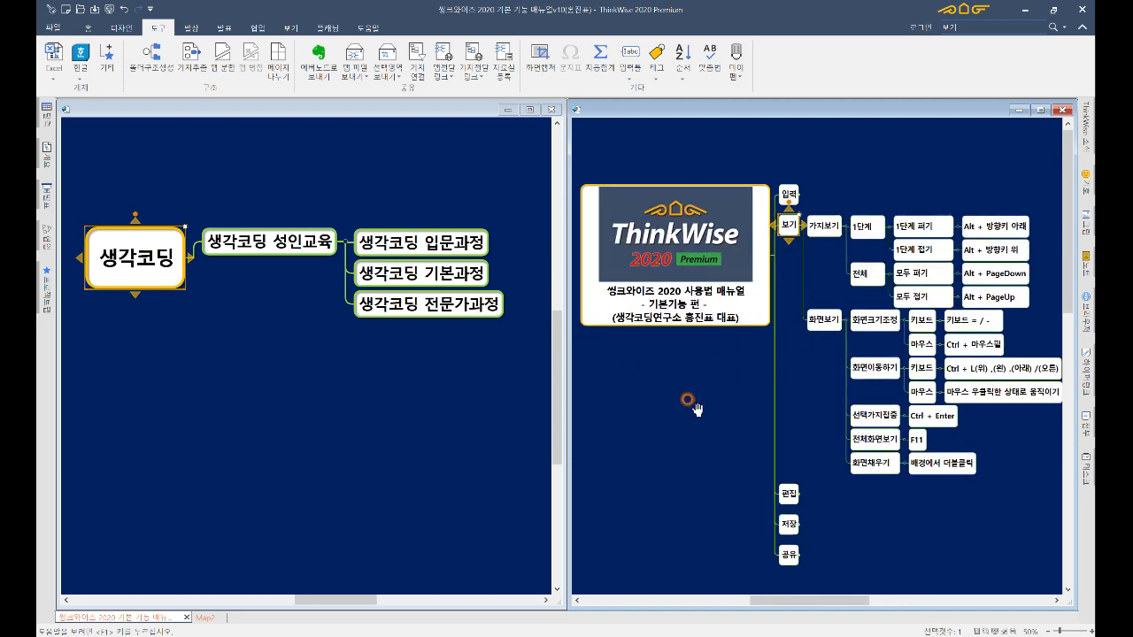
left_click(870, 465)
key("F11")
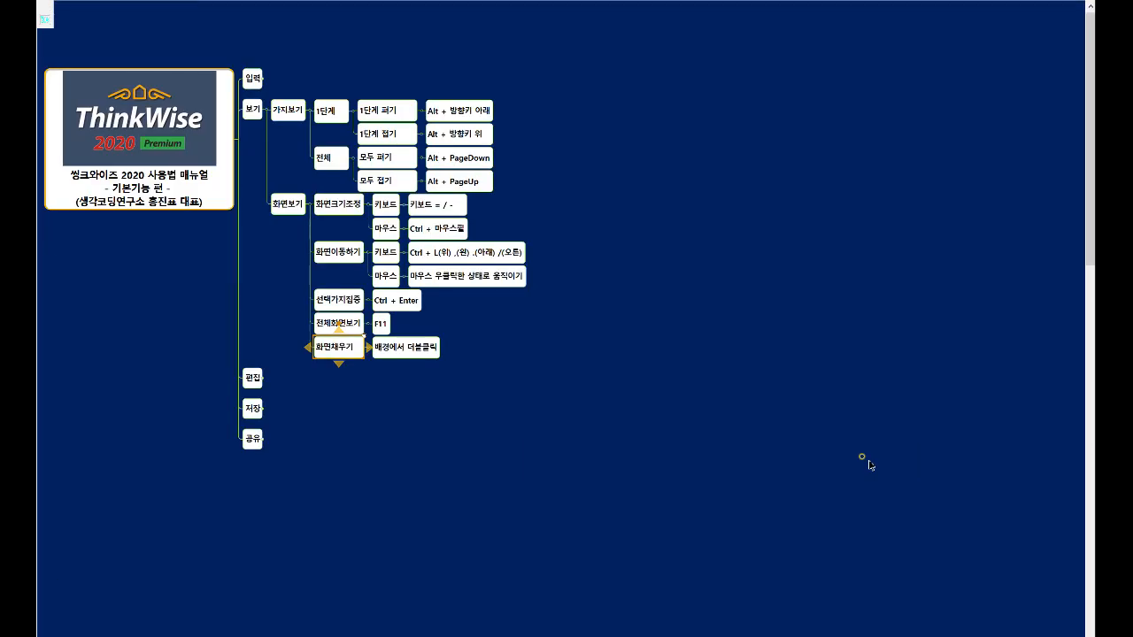
key("F11")
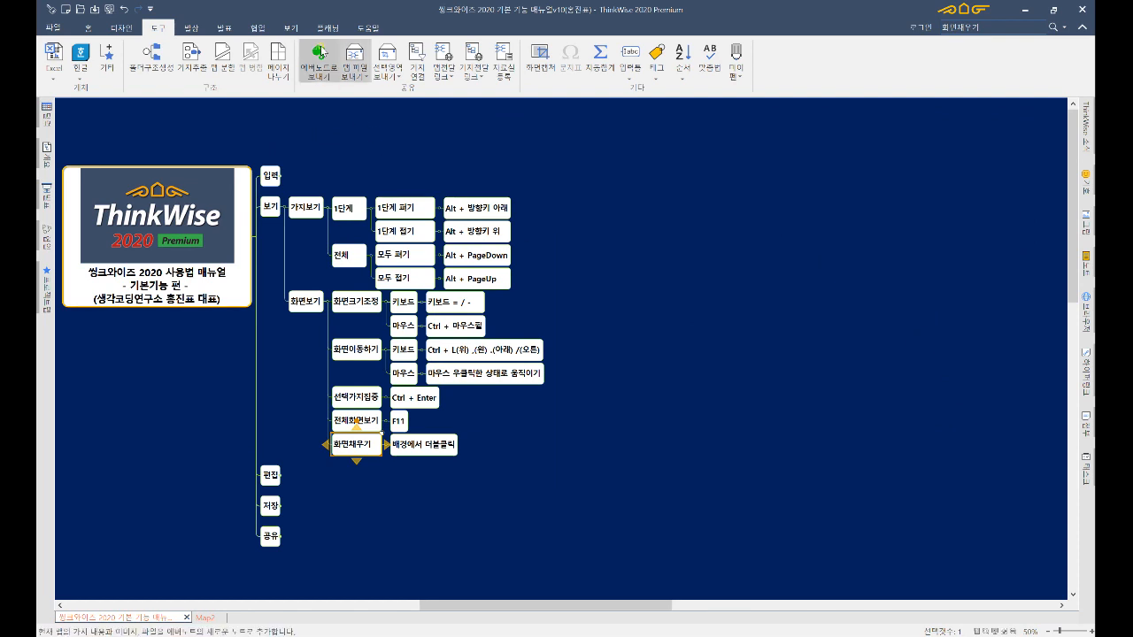
- Tile the manual and Map2 side by side with 가로 정렬
left_click(291, 27)
left_click(622, 80)
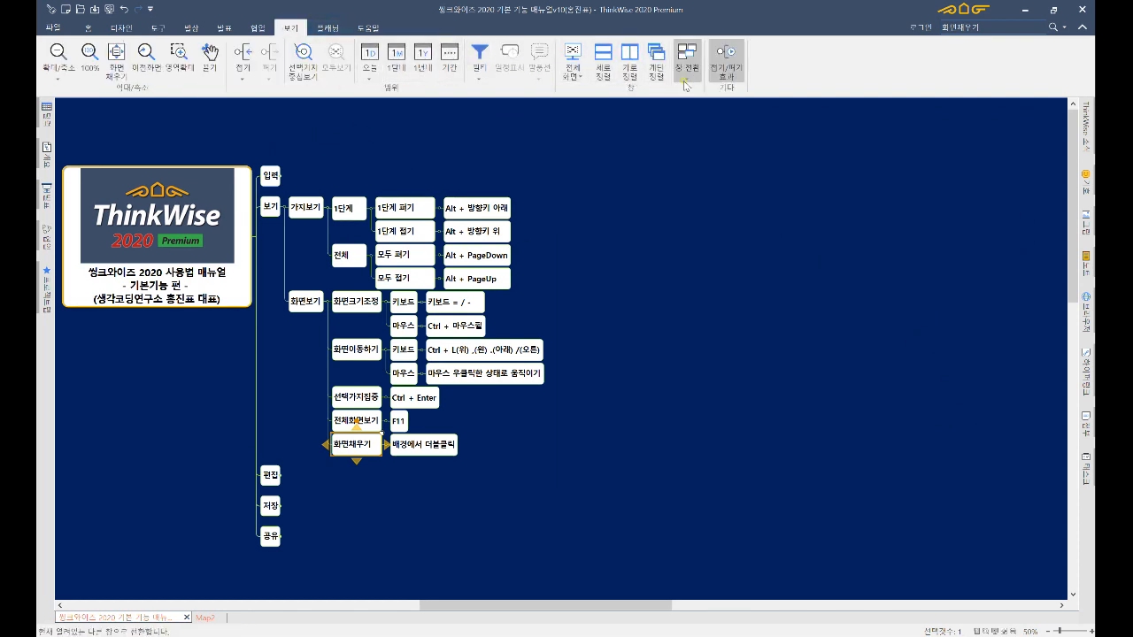
left_click(627, 69)
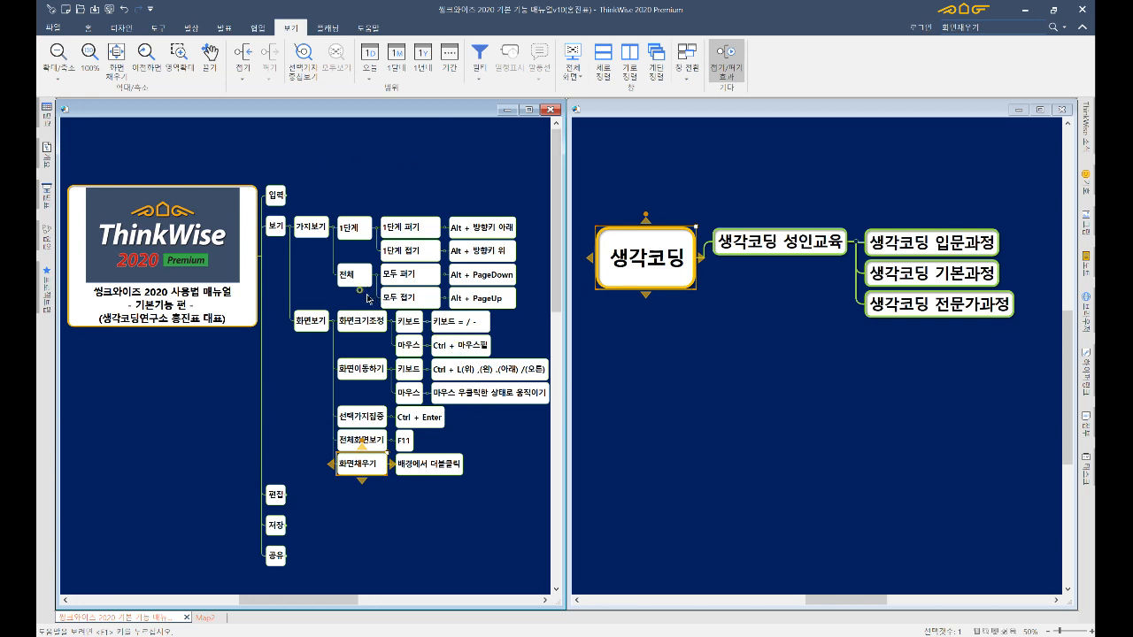
- Set the background double-click behaviour to the first option in the ThinkWise 2020 dialog
left_click(212, 289)
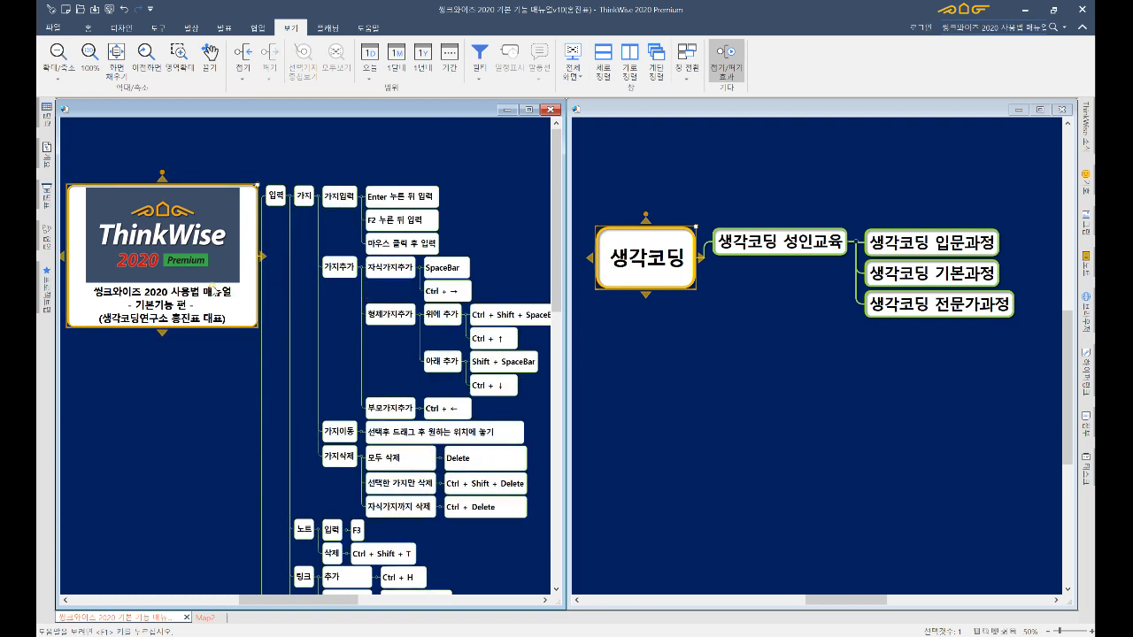
double_click(303, 362)
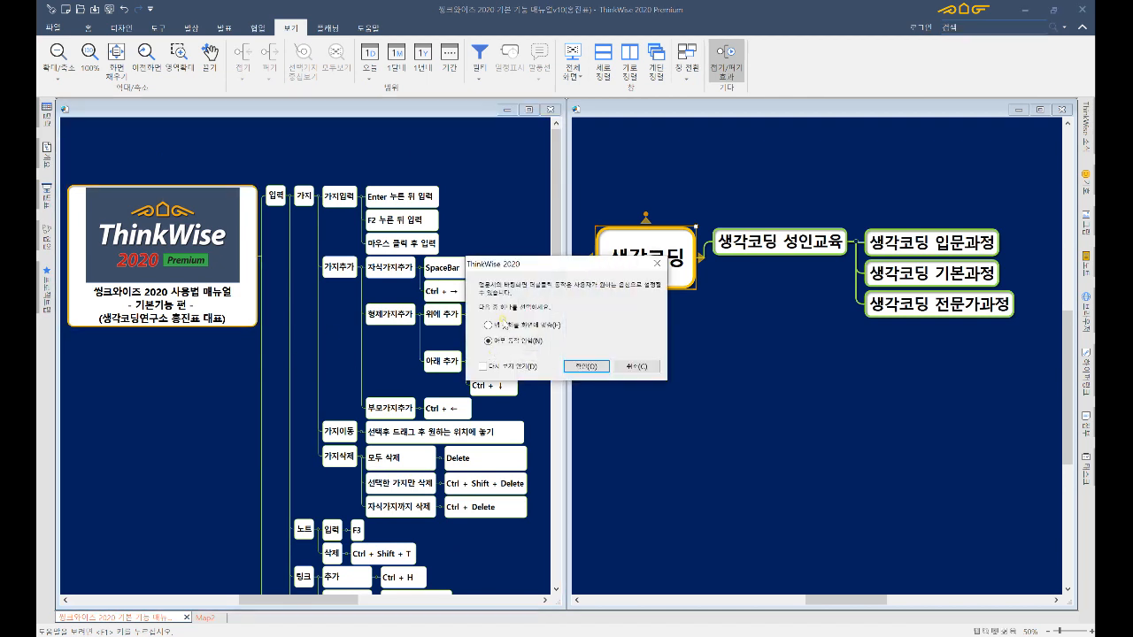
left_click(488, 325)
left_click(588, 364)
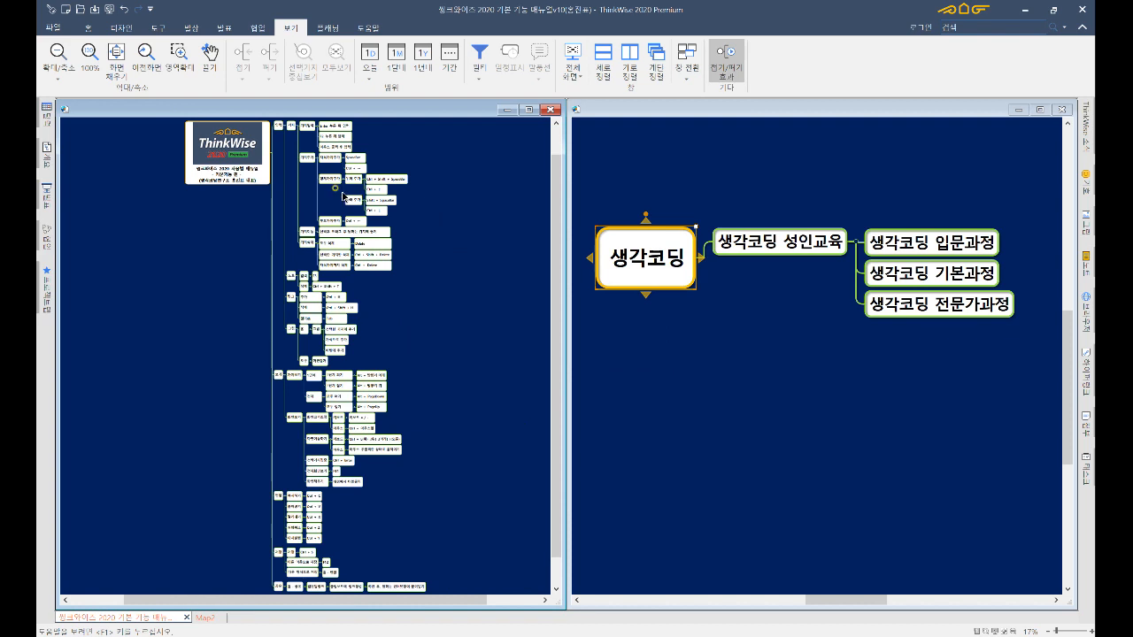
- In 파일 > 옵션, uncheck one 기타 setting on the 기본 옵션 page and confirm with 확인
left_click(55, 29)
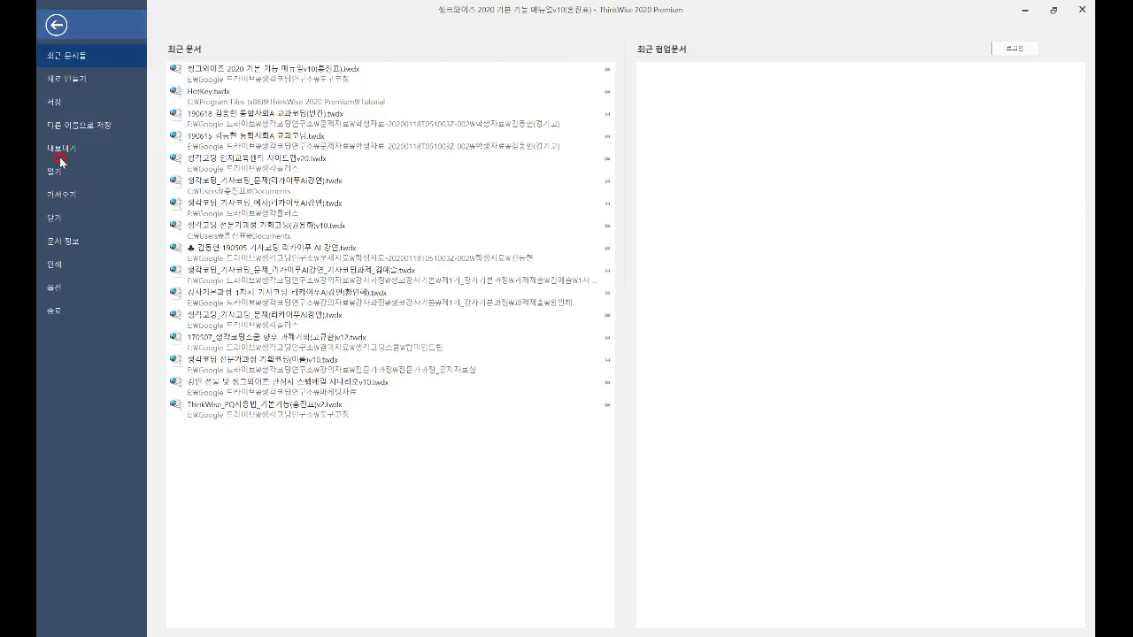
left_click(56, 289)
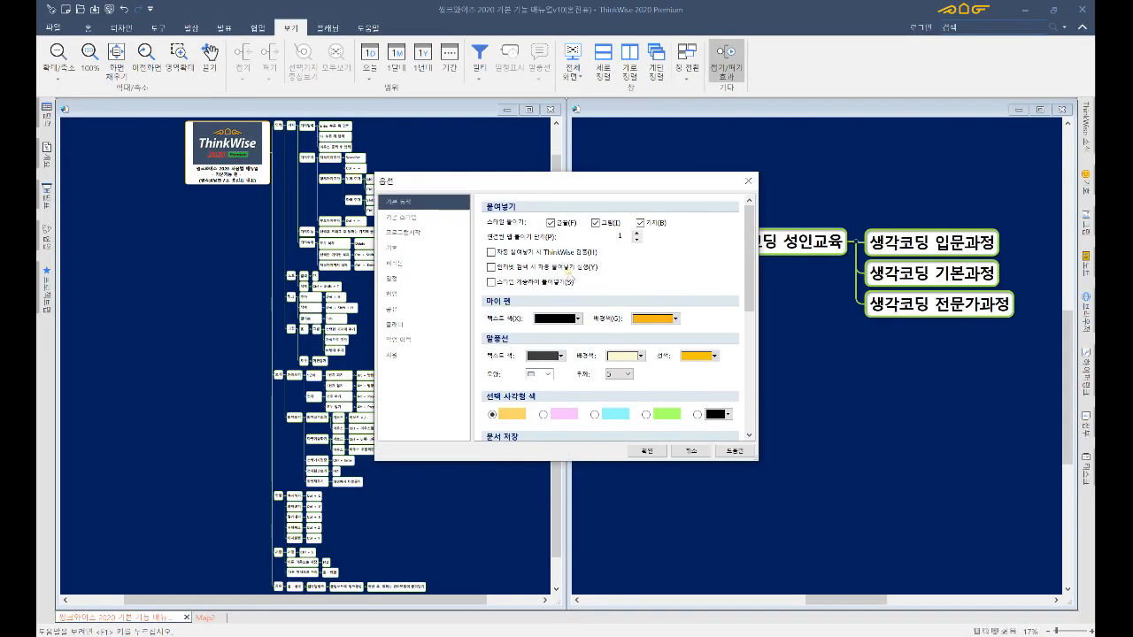
left_click_drag(749, 267, 750, 379)
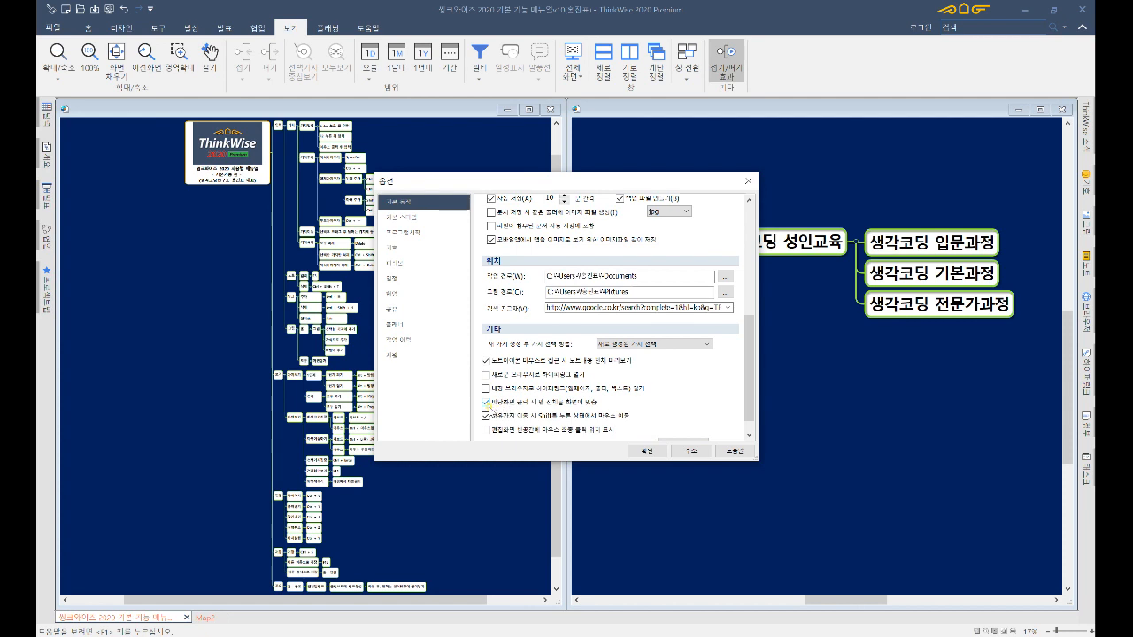
left_click(485, 402)
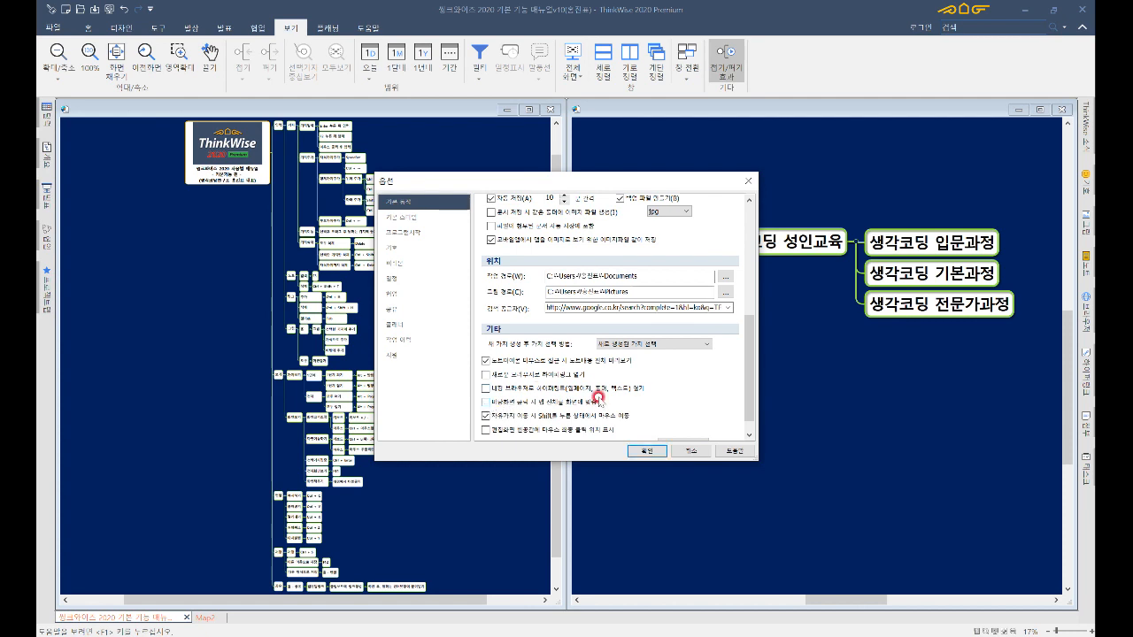
left_click(649, 452)
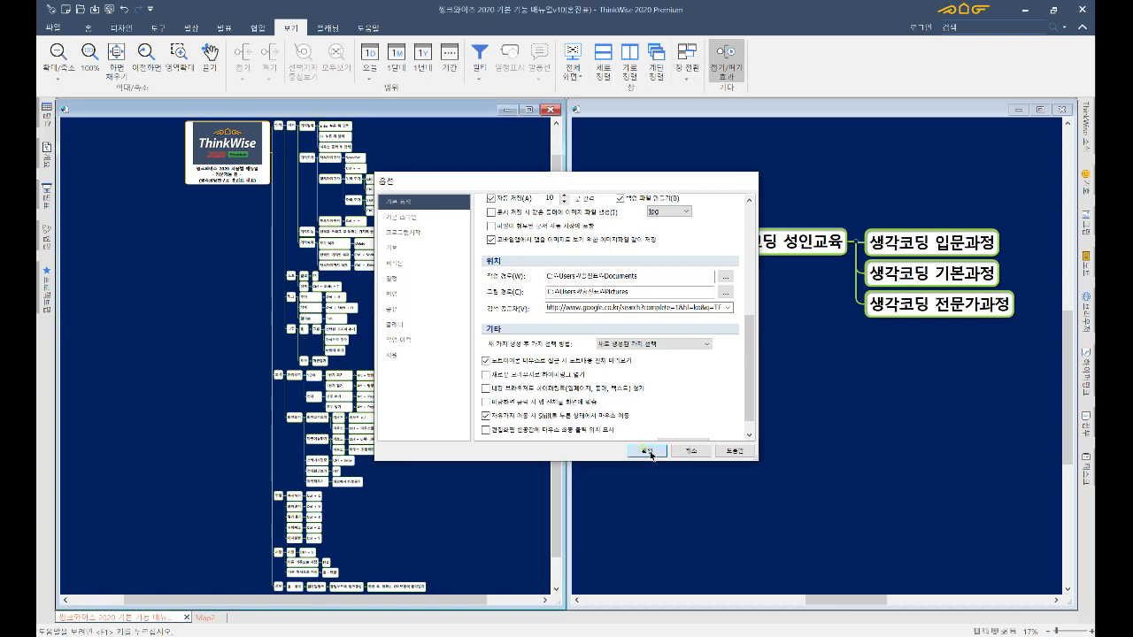
- Isolate the 보기 branch with 선택가지중심보기 (Ctrl+Enter), then restore the full map
scroll(471, 371, "up", 3)
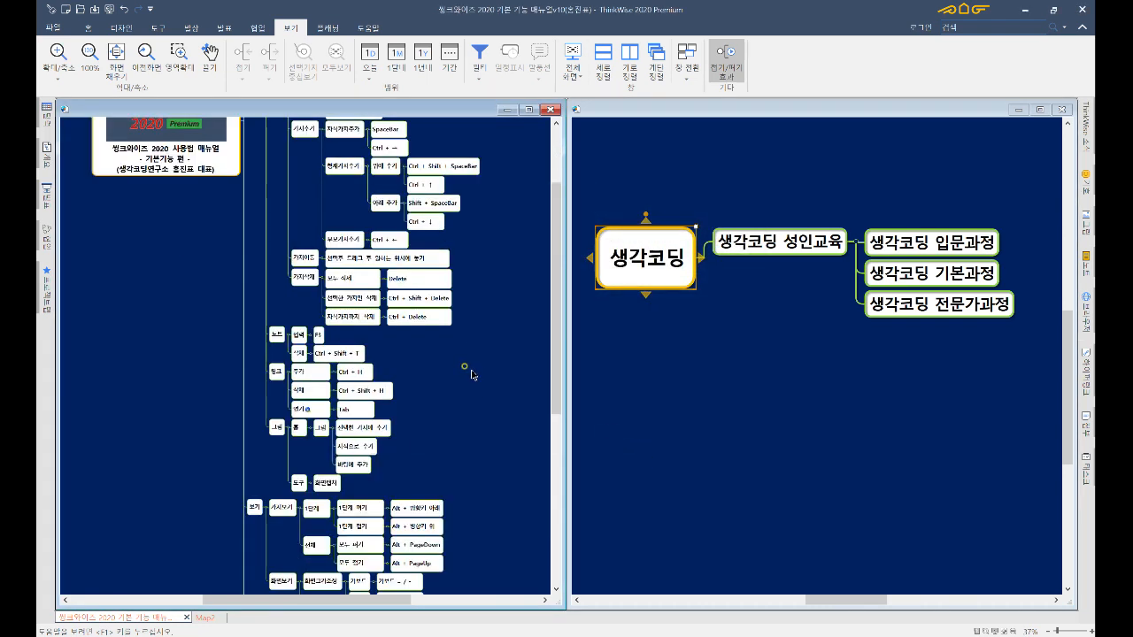
left_click_drag(290, 267, 294, 313)
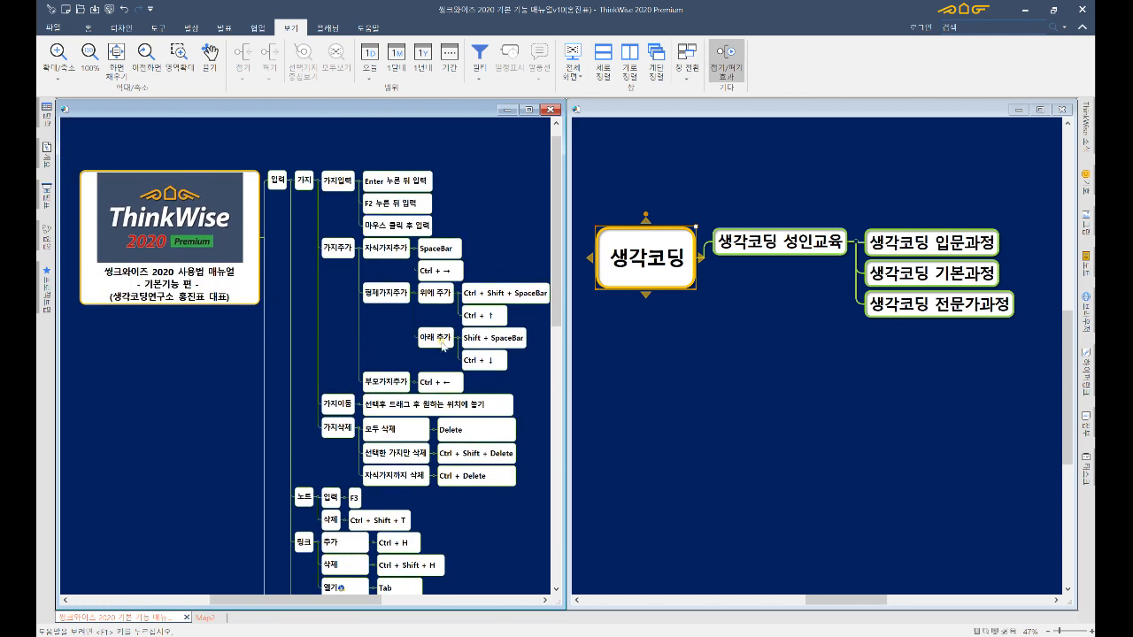
left_click_drag(396, 353, 372, 331)
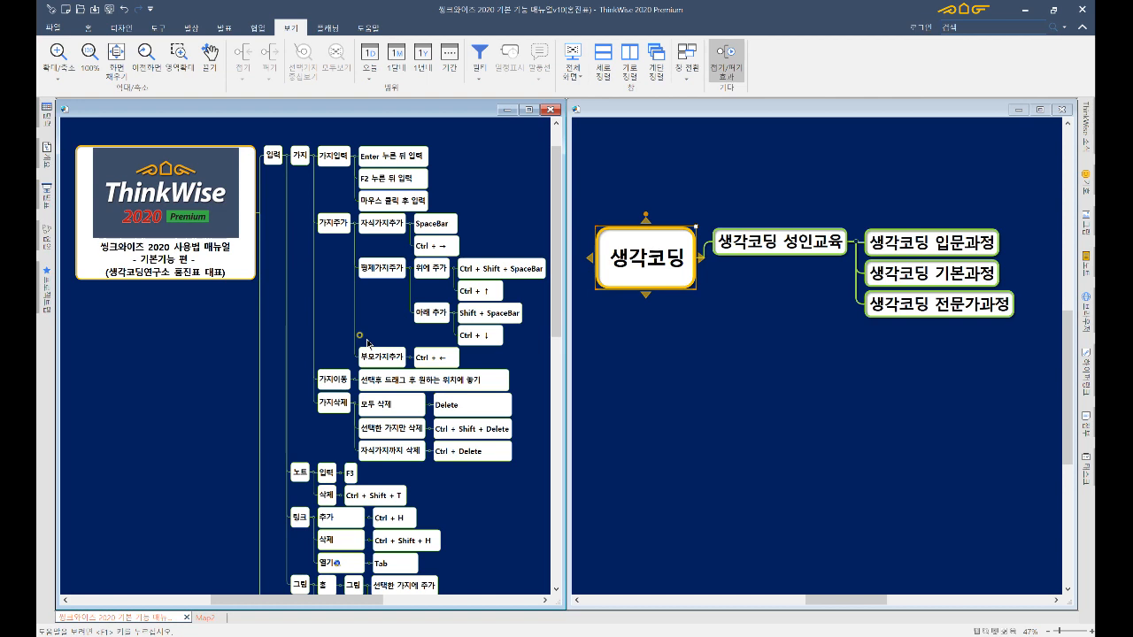
scroll(367, 342, "down", 15)
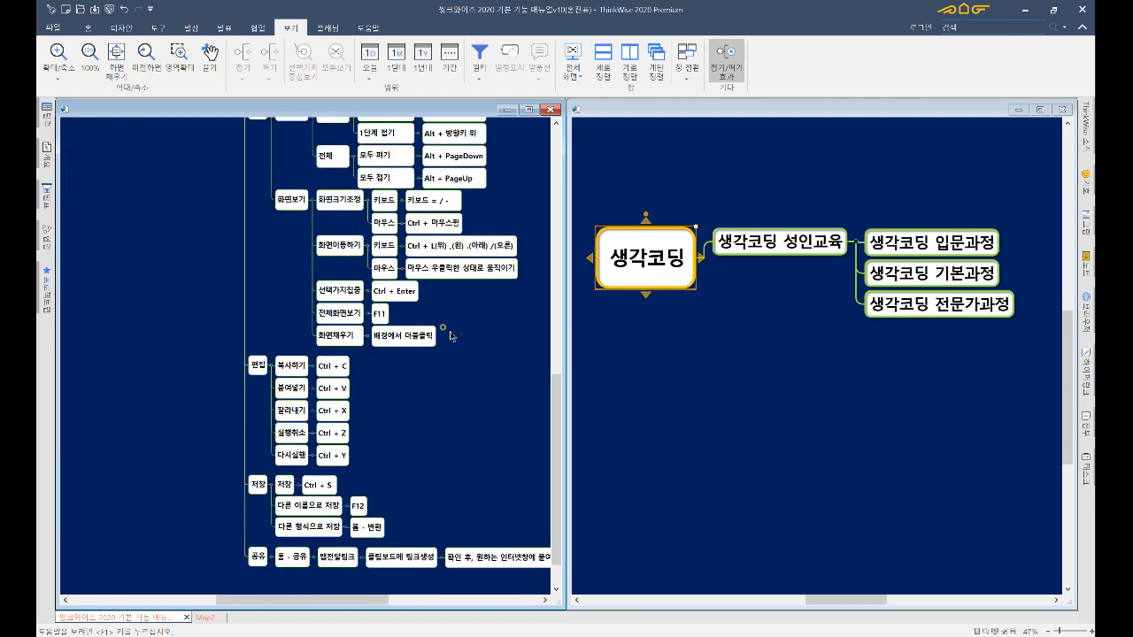
scroll(433, 364, "down", 1)
left_click(295, 270)
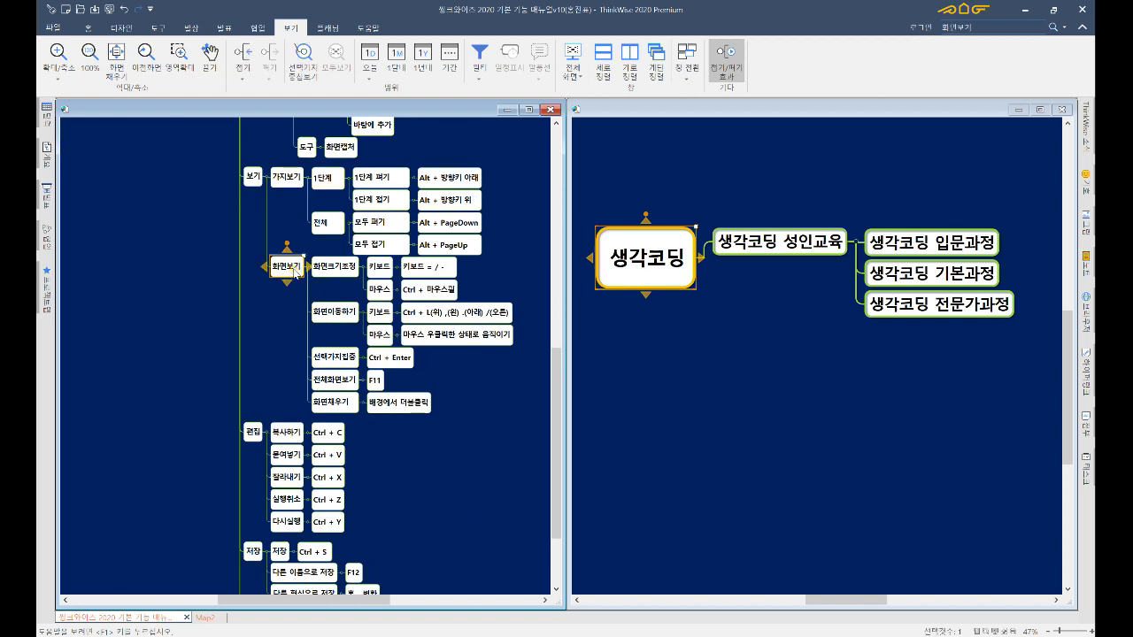
key("Left")
key("ctrl+Return")
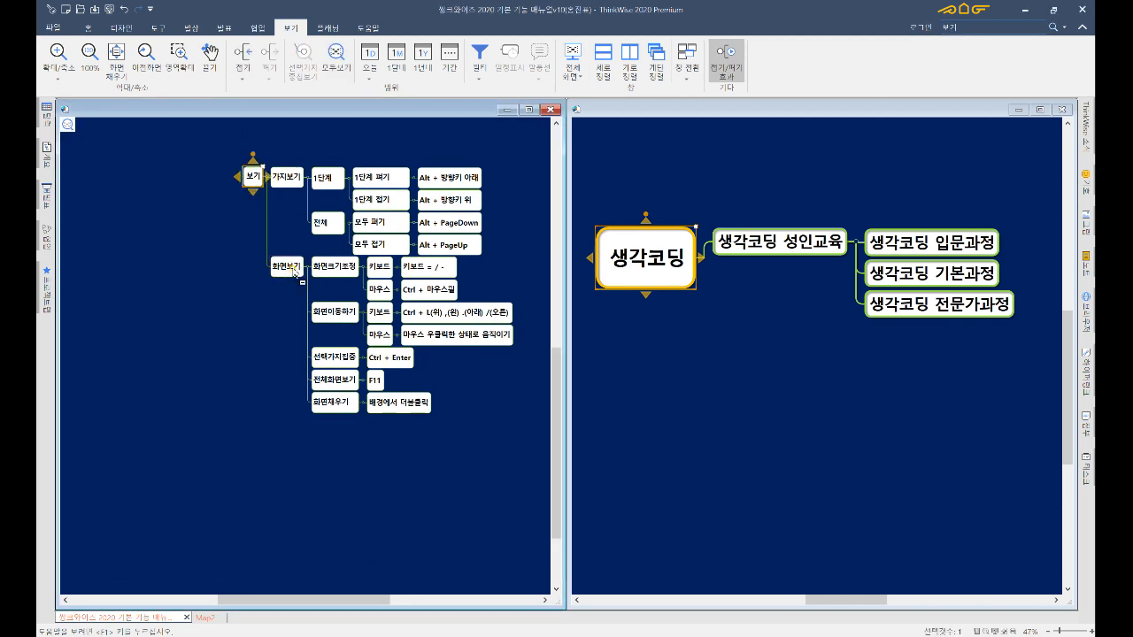
key("ctrl+Return")
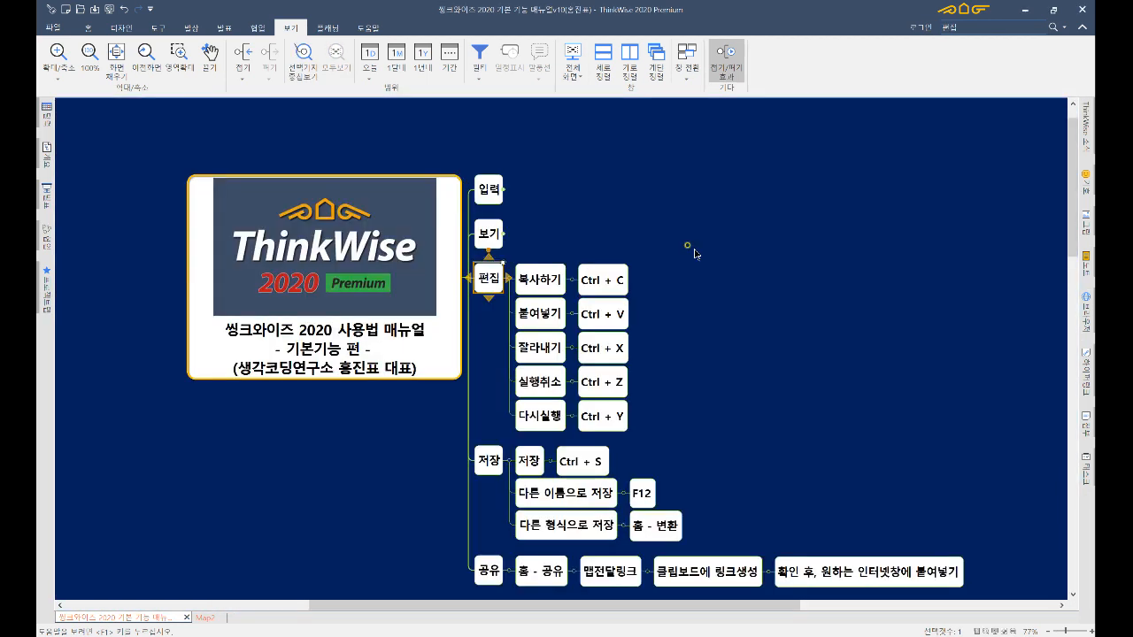
- Narrow the map to the 편집 branch, copy 복사하기 onto Ctrl + C, then undo the copy
key("ctrl+Return")
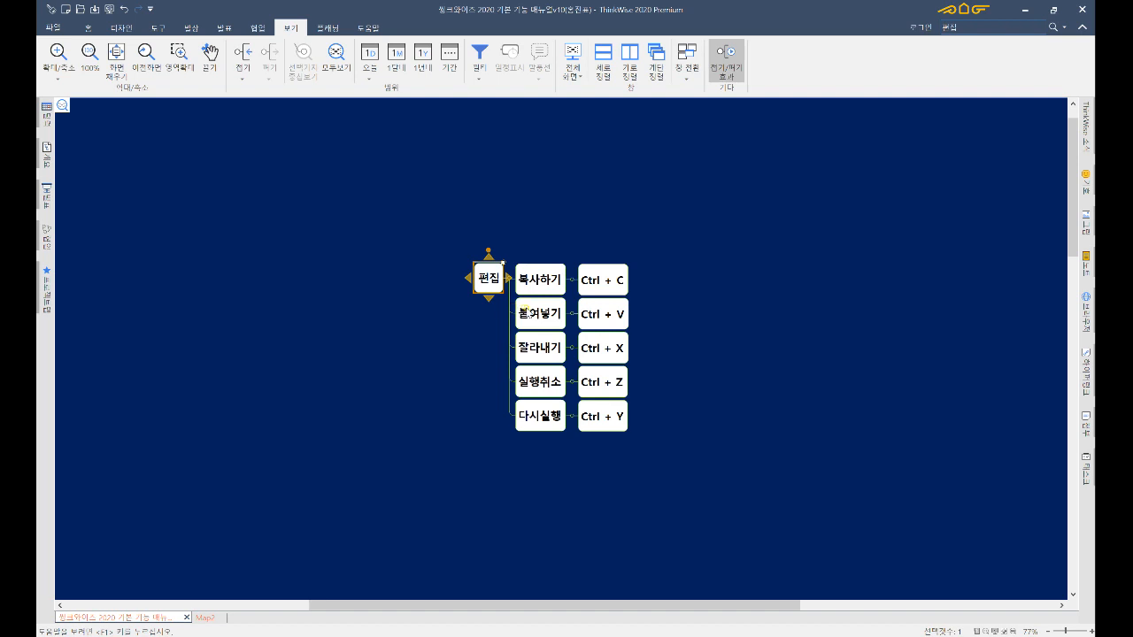
left_click(548, 284)
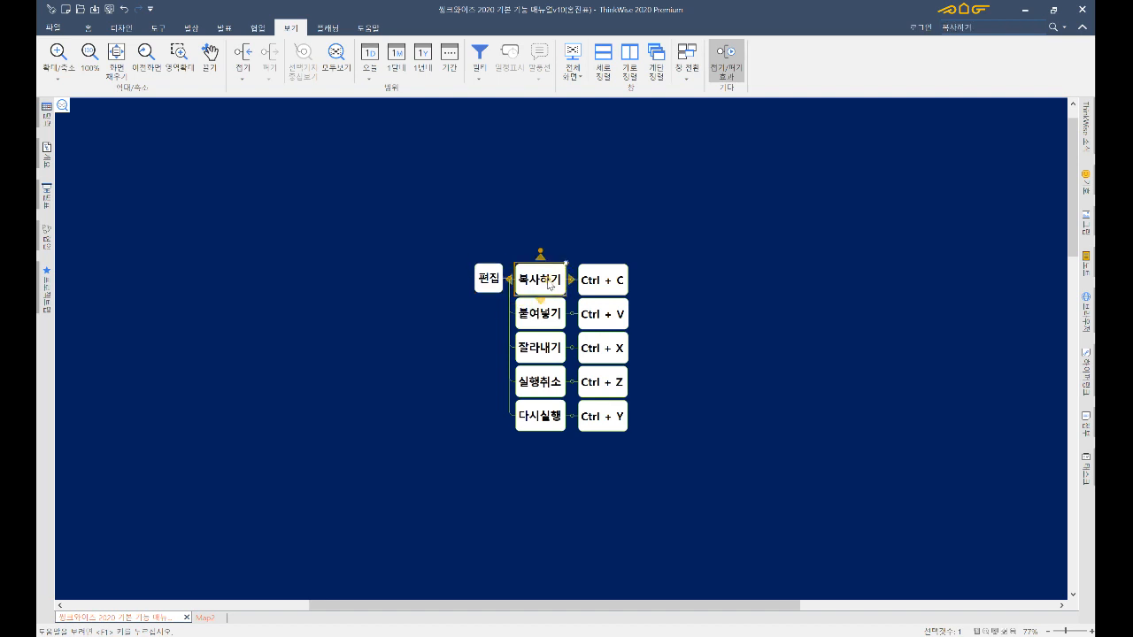
left_click_drag(548, 284, 593, 281)
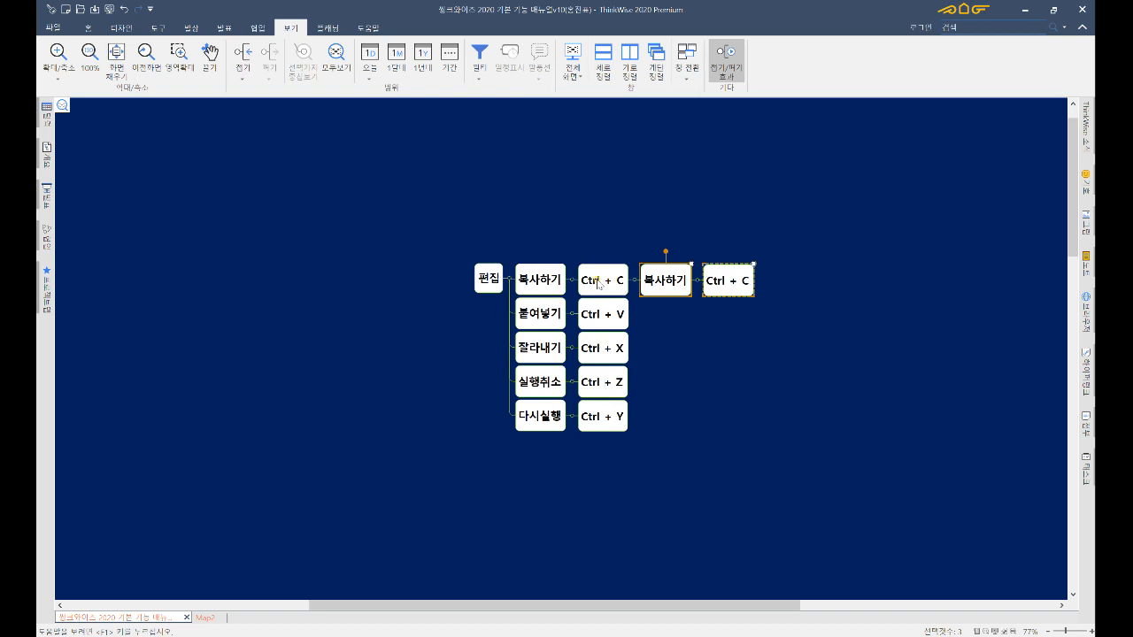
key("ctrl+z")
- Step through the 편집 branch topics with the arrow keys, then open the recent documents page
key("Left")
key("Down")
key("Down")
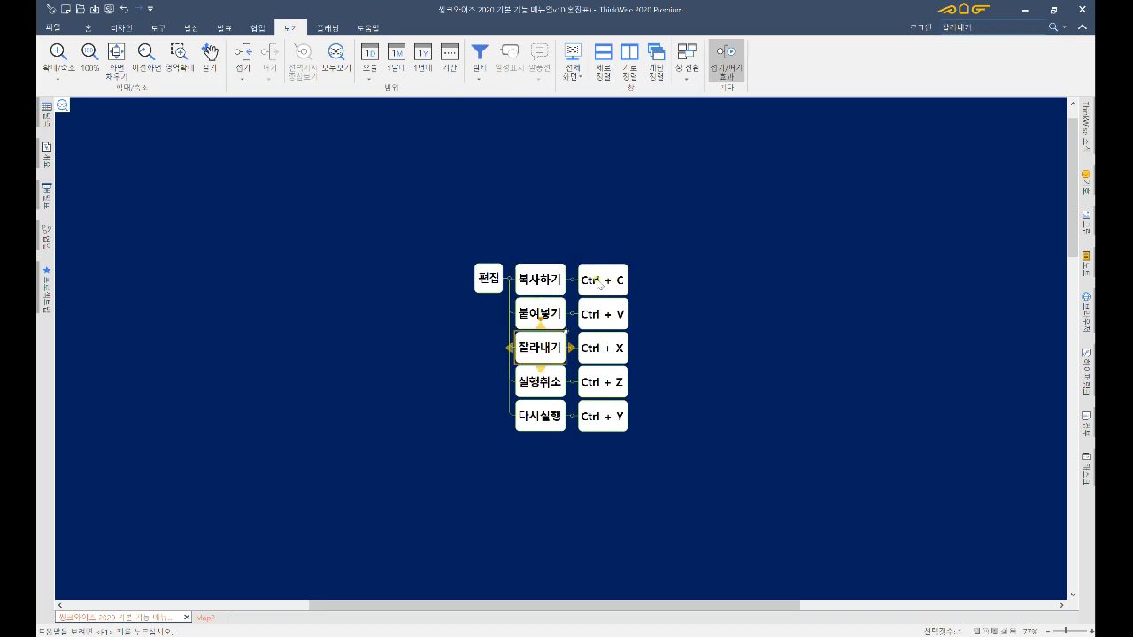
key("Down")
key("Down")
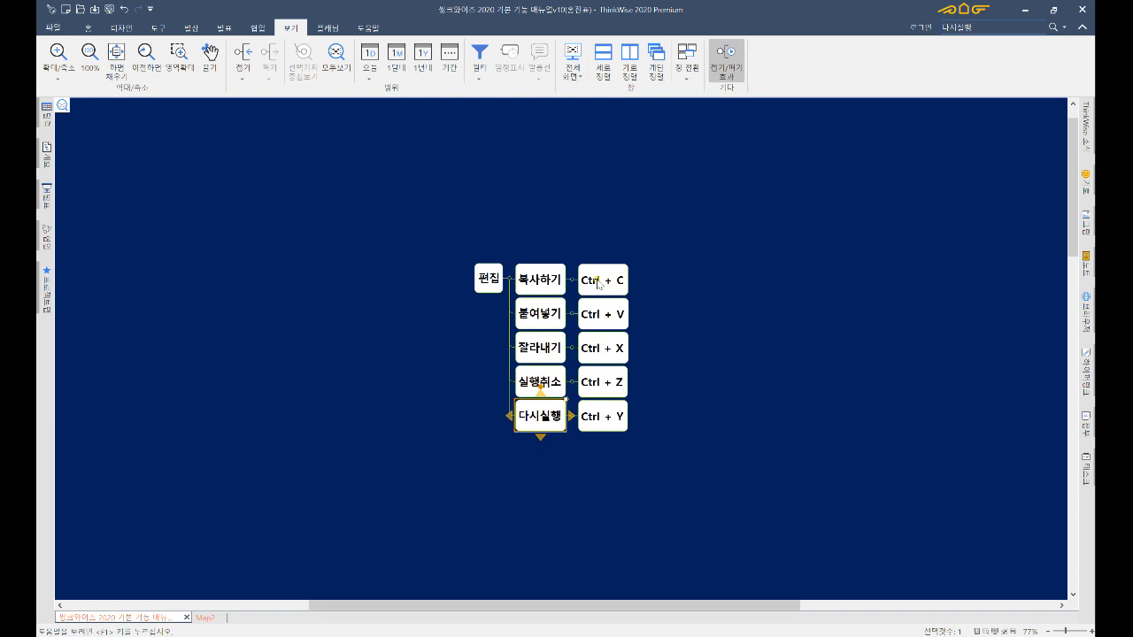
key("Up")
key("Up")
key("Down")
key("Down")
key("Left")
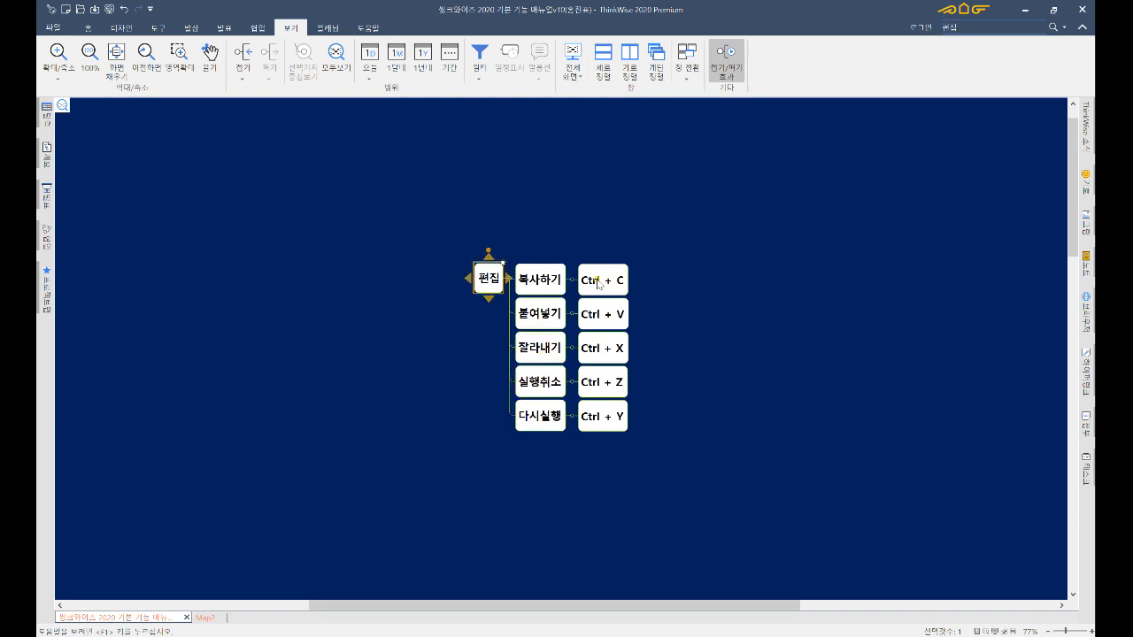
key("Right")
key("Left")
left_click(52, 28)
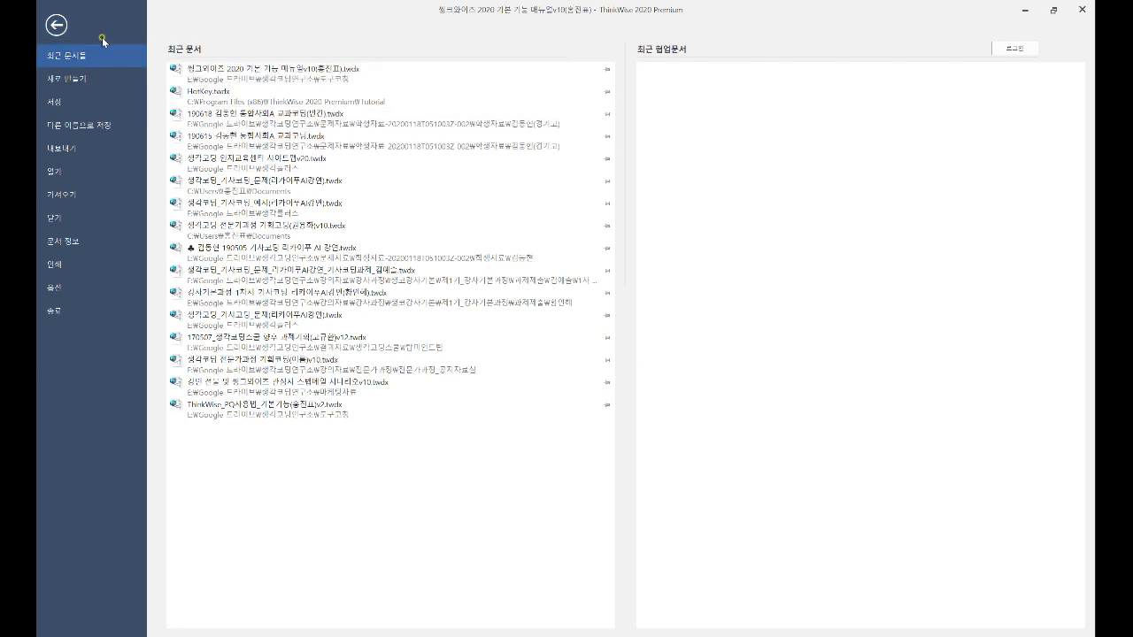
- Return to the map and restore the full outline from the 편집-only view
left_click(57, 25)
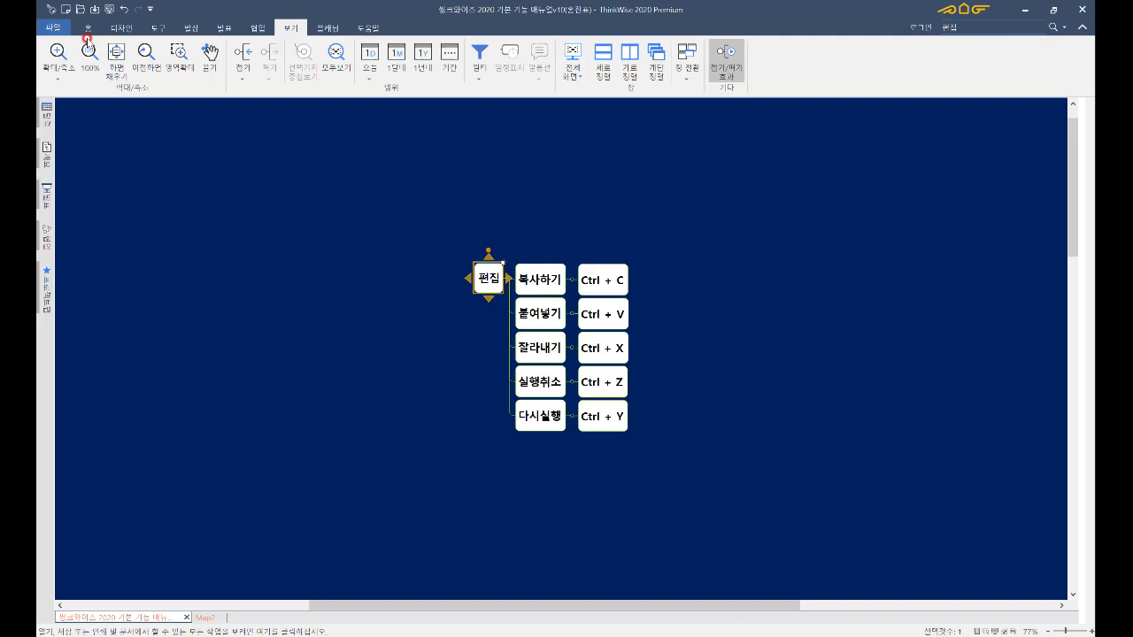
right_click(486, 283)
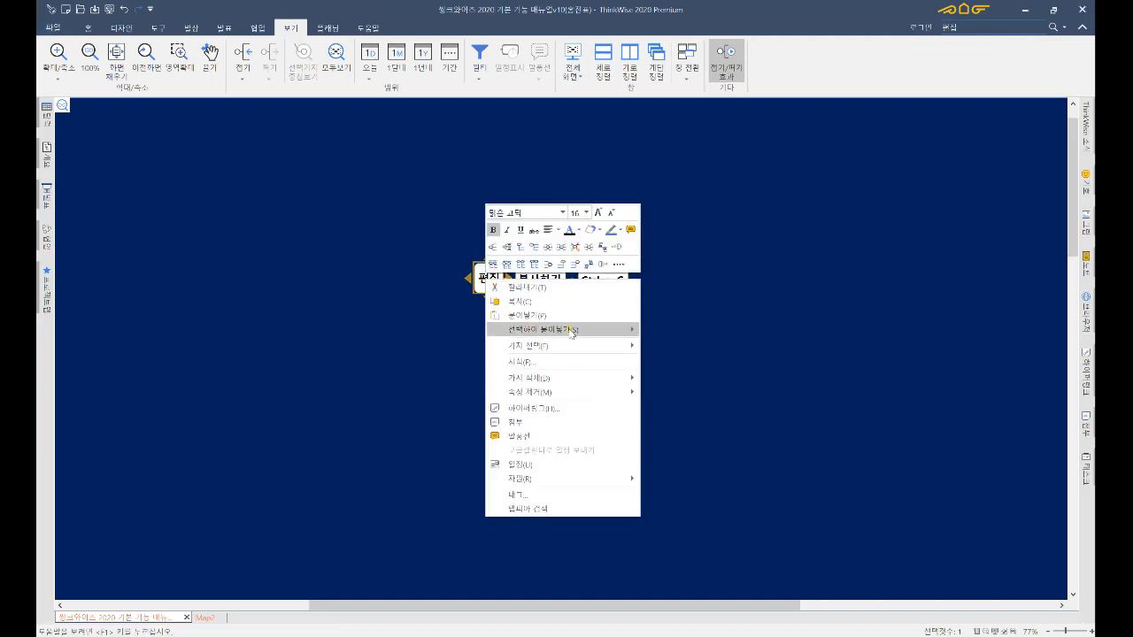
left_click(684, 318)
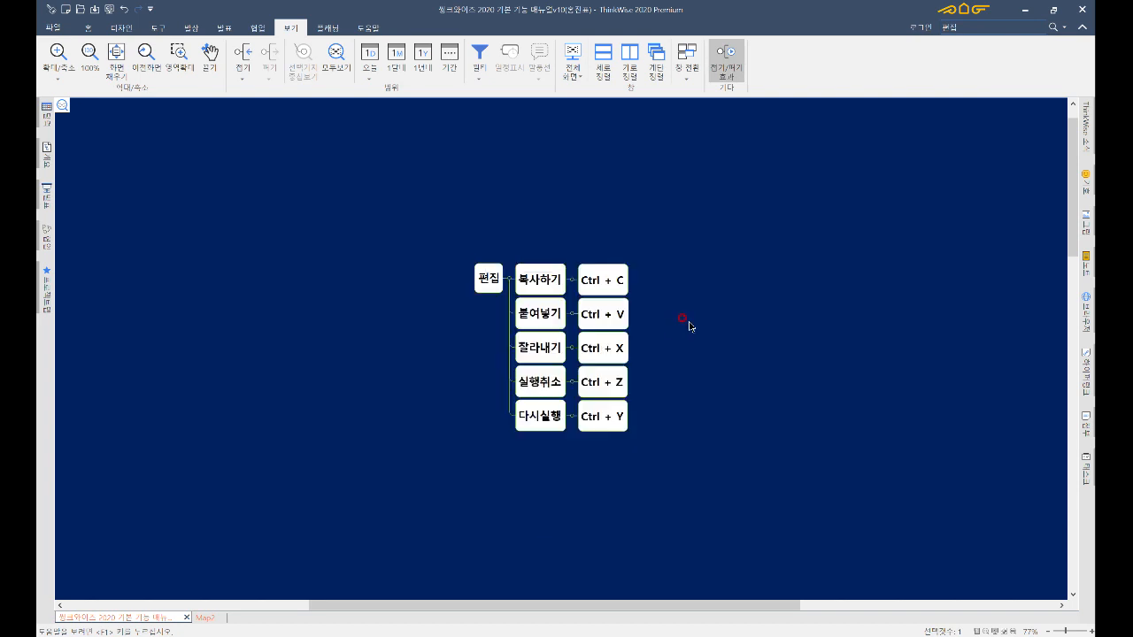
left_click(495, 276)
key("F4")
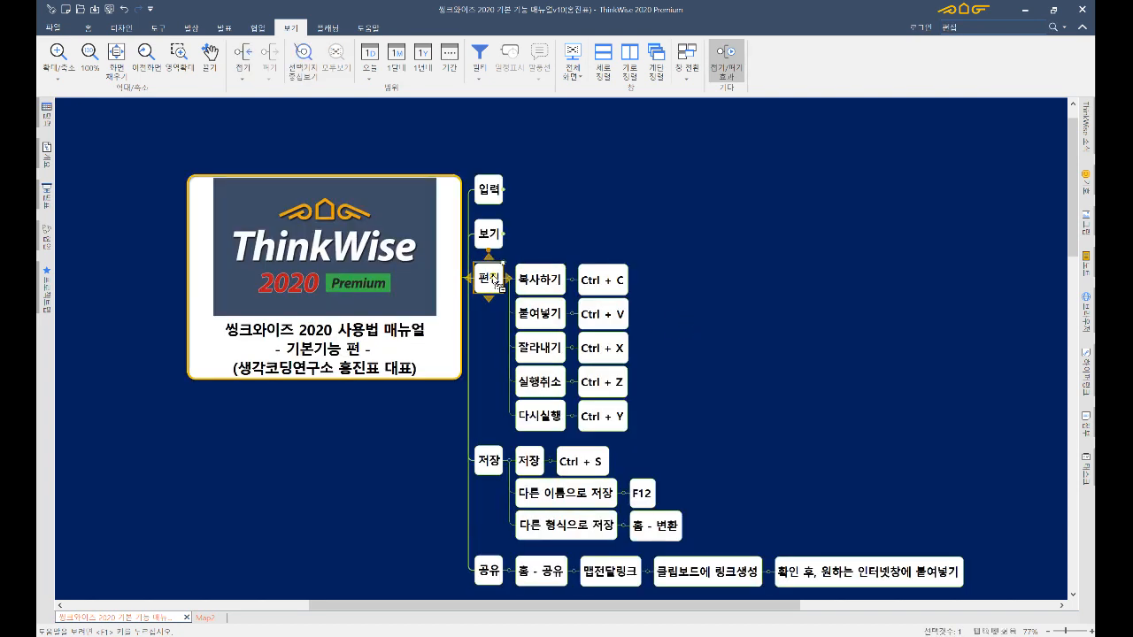
- Collapse the 편집 and 공유 branches, leaving 저장 selected
key("F3")
key("Down")
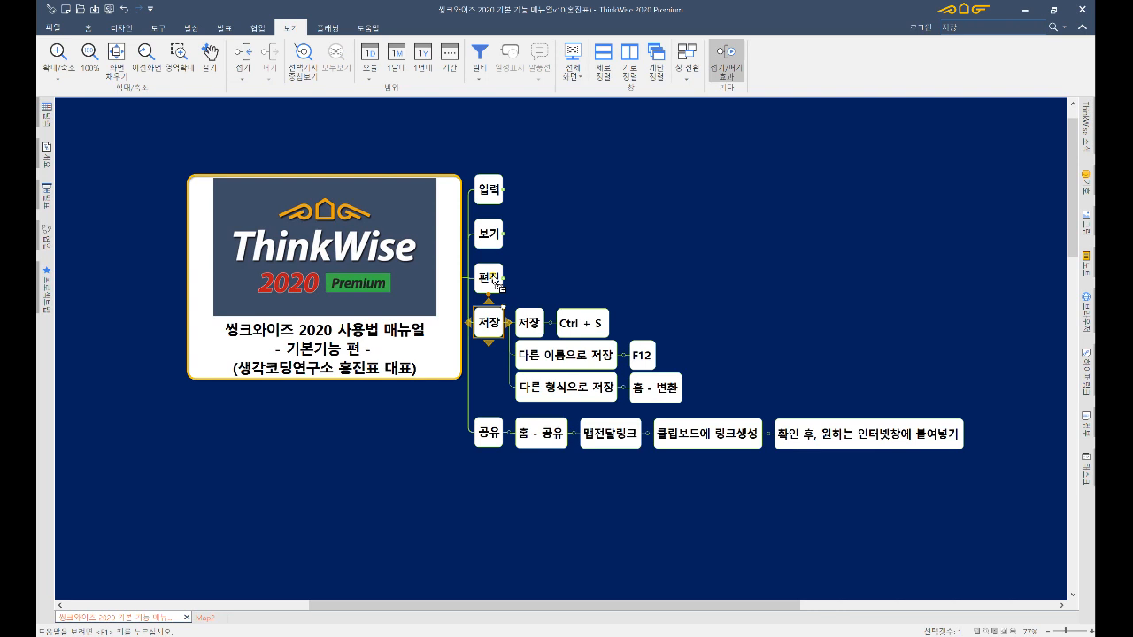
key("Down")
key("F3")
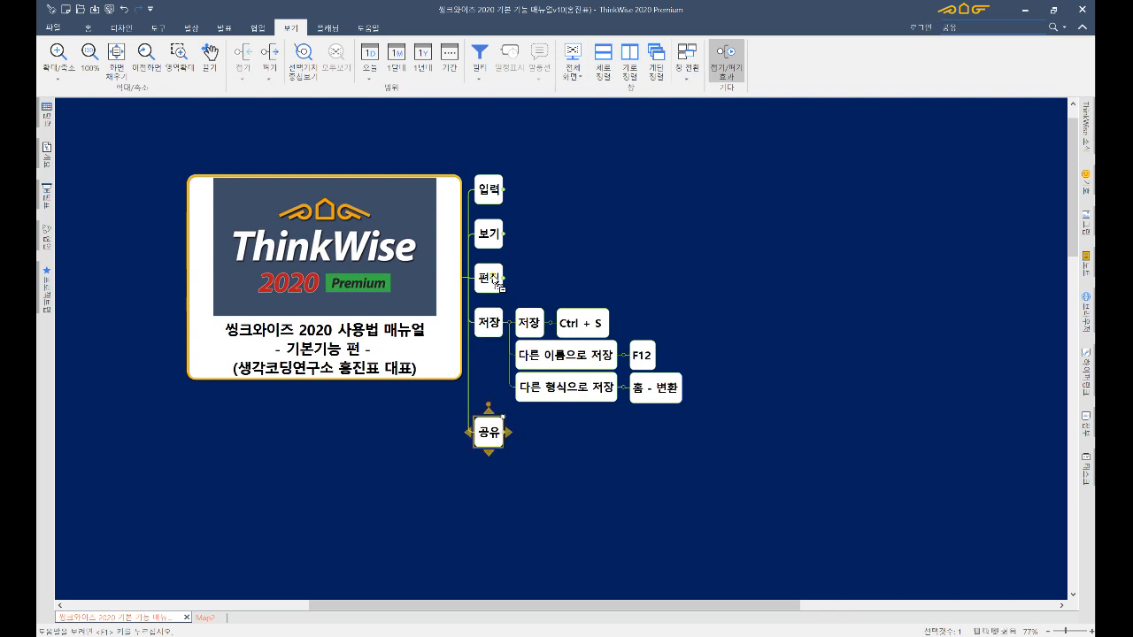
key("Up")
key("Right")
key("Left")
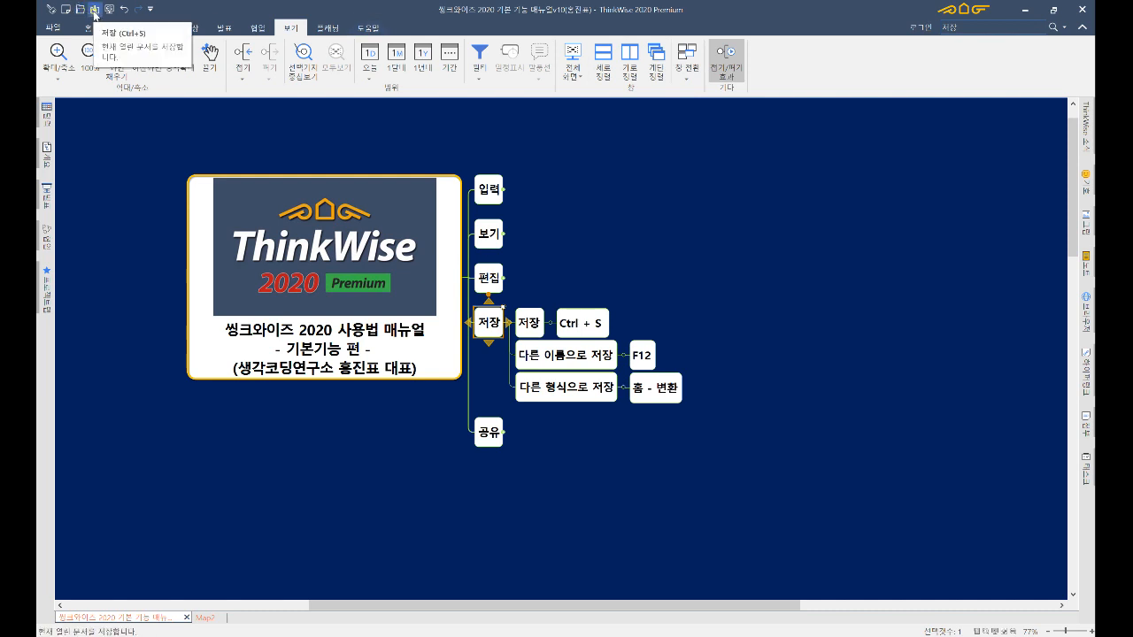
- Save the map, check the 다른 이름으로 저장 and 다른 형식으로 저장 topics, and open the 변환 list
left_click(95, 12)
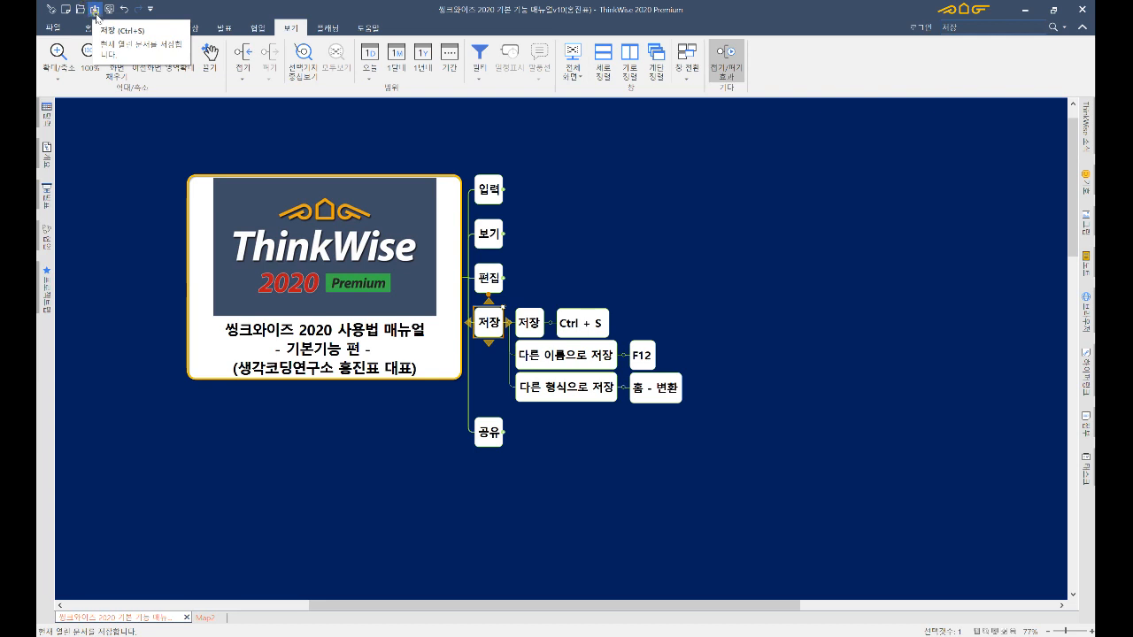
left_click(593, 359)
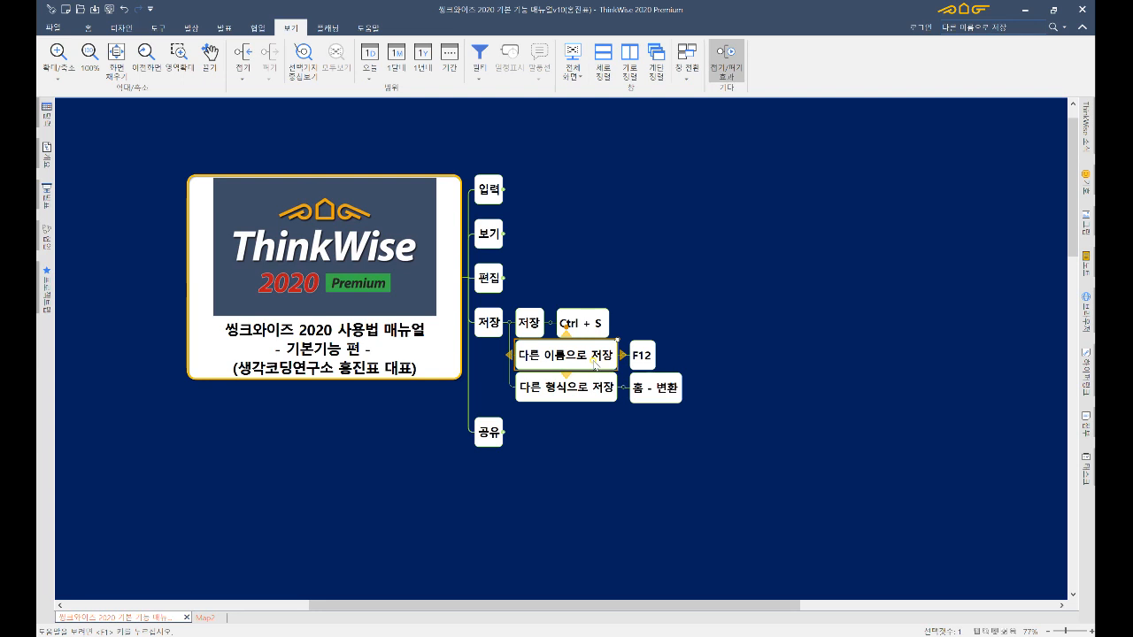
left_click(579, 391)
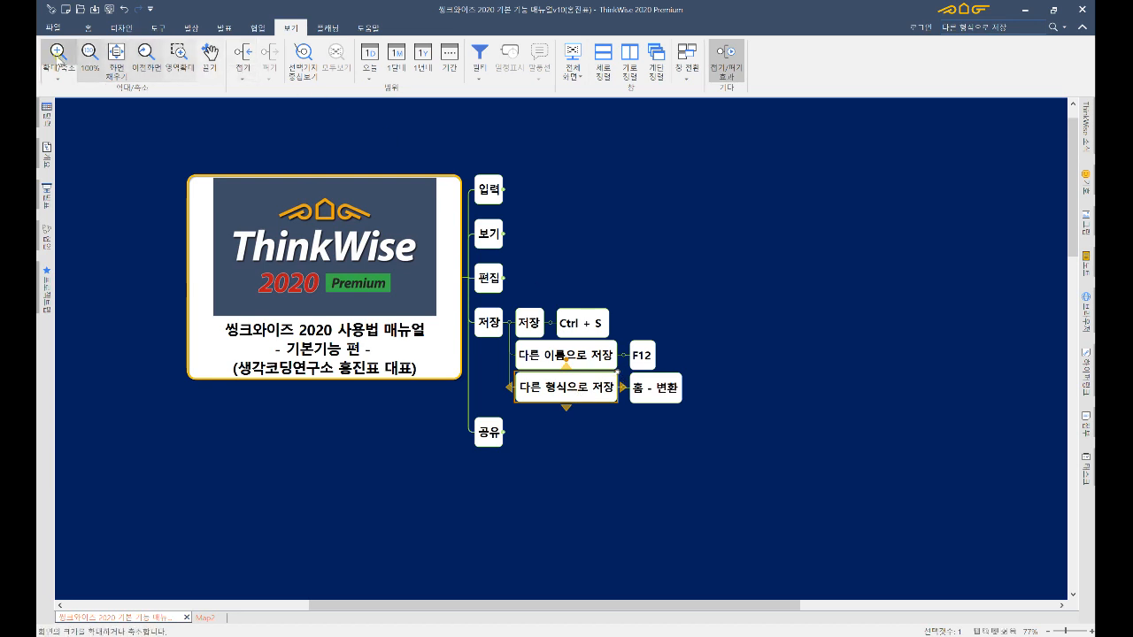
left_click(88, 28)
left_click(593, 79)
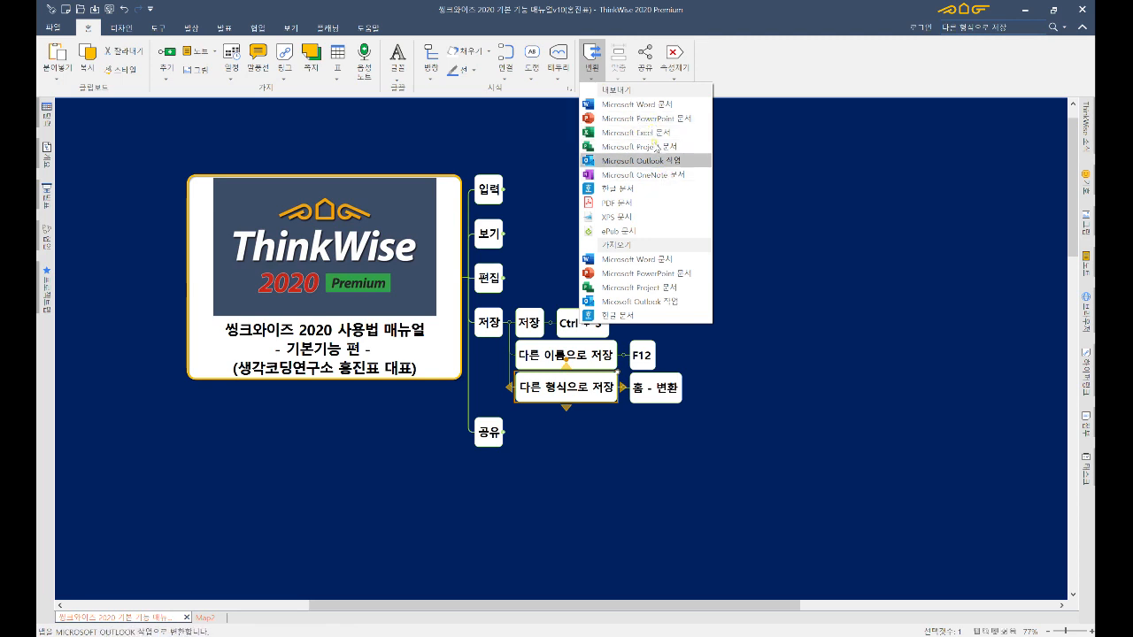
- Export the map as a 한글 문서 and confirm the conversion
left_click(609, 190)
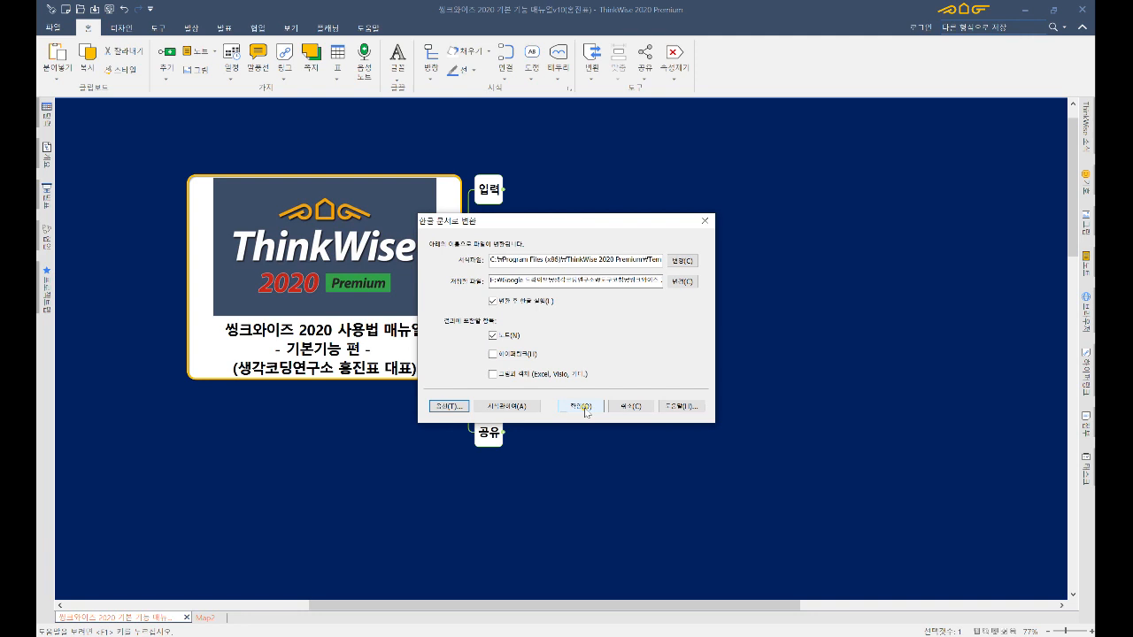
left_click(581, 407)
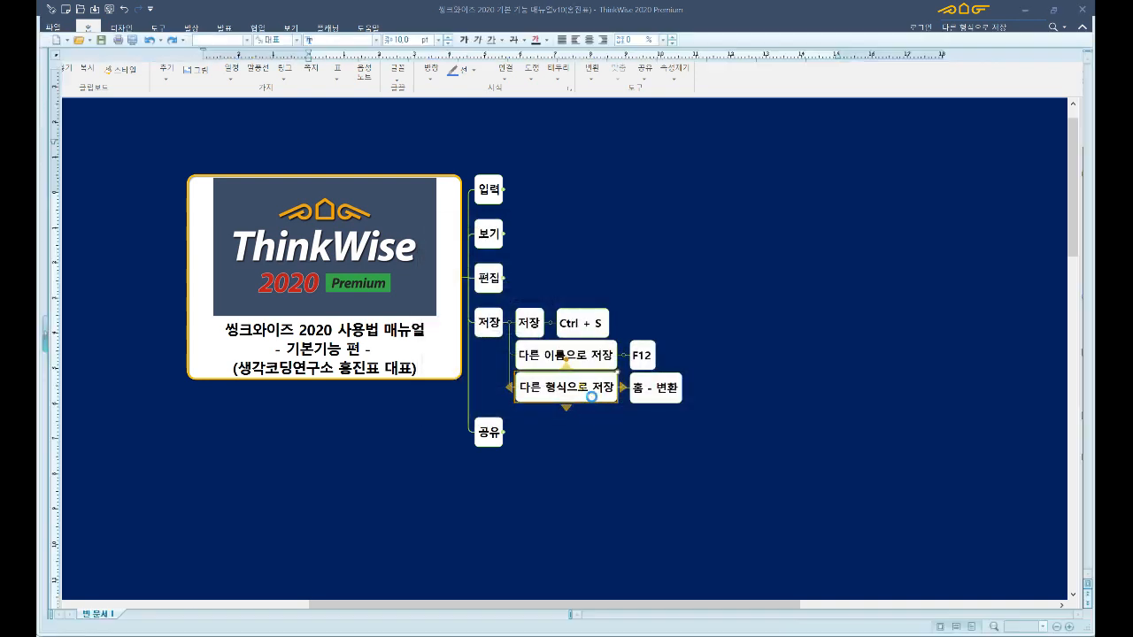
- Scroll the converted Hangul document down to sections 4. 저장 and 5. 공유
scroll(590, 390, "down", 15)
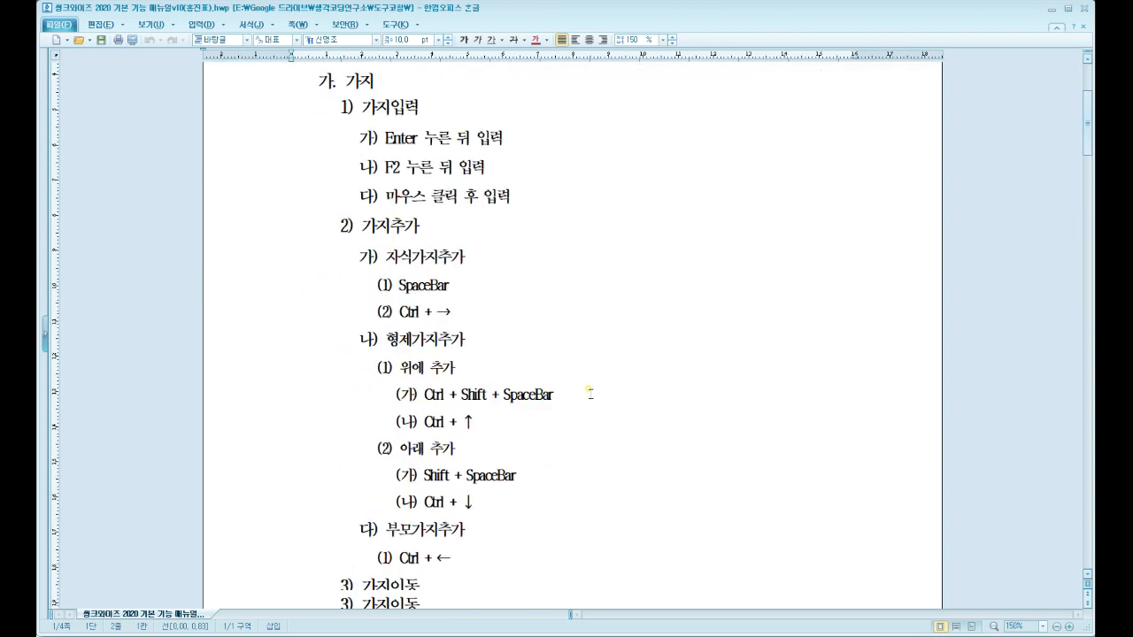
scroll(588, 392, "down", 15)
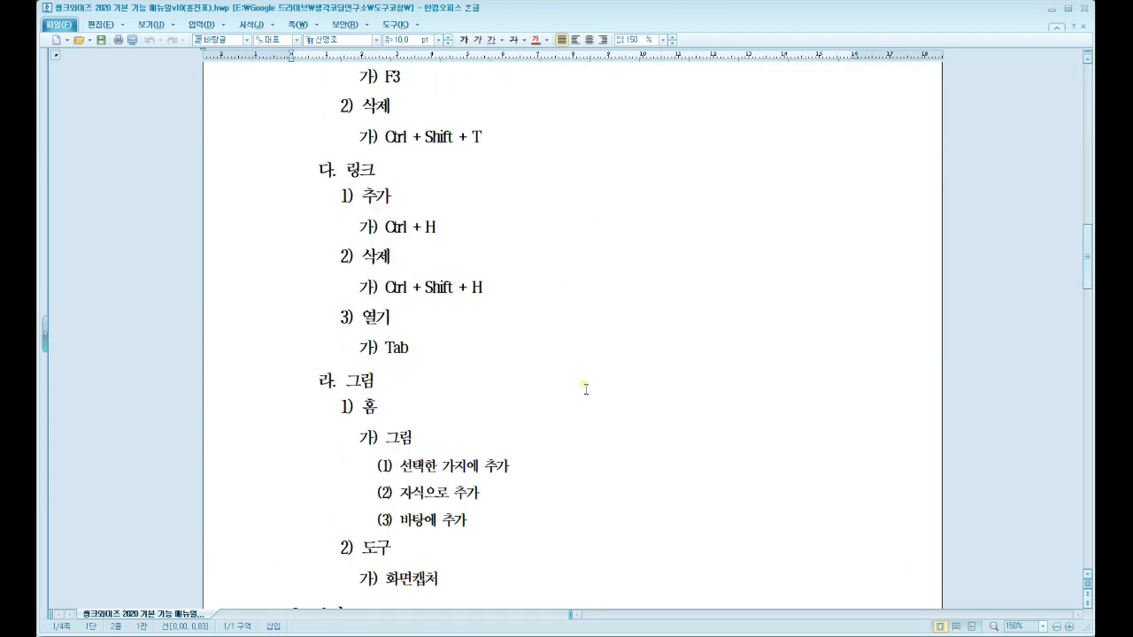
scroll(581, 381, "down", 15)
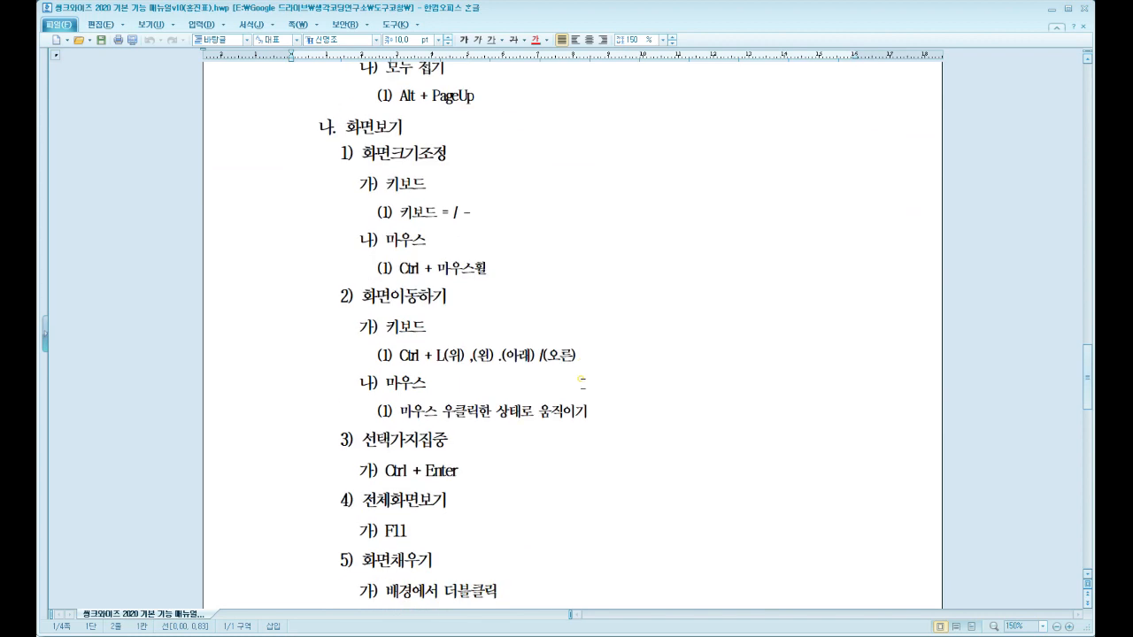
scroll(581, 380, "down", 5)
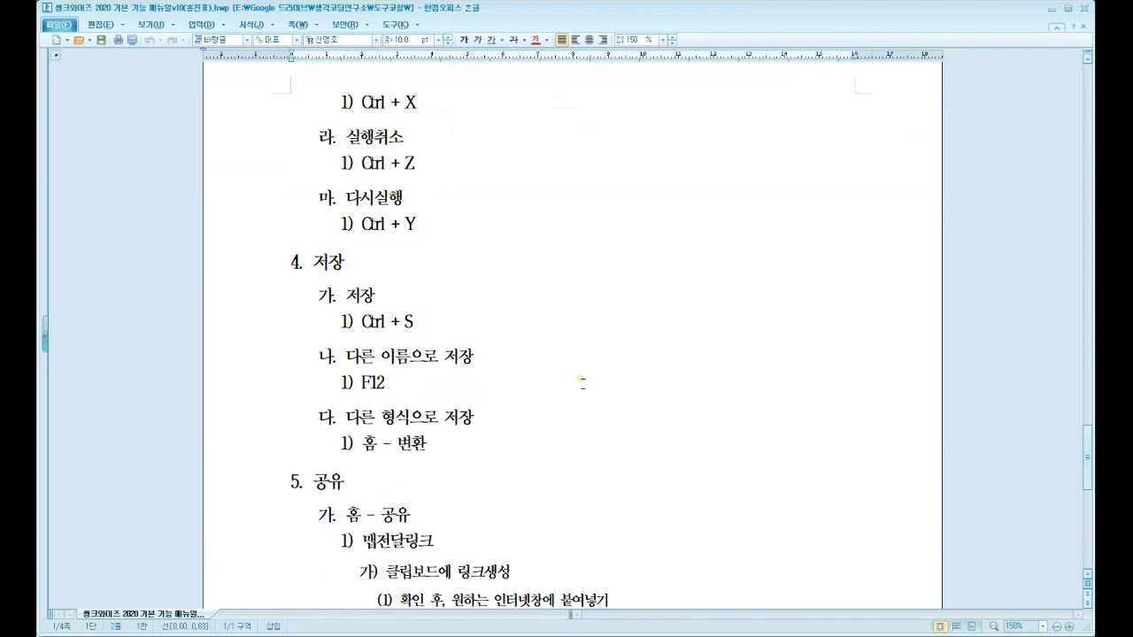
- Close the Hangul document, then collapse 저장 and expand 공유 to reveal 홈 - 공유
left_click(1083, 8)
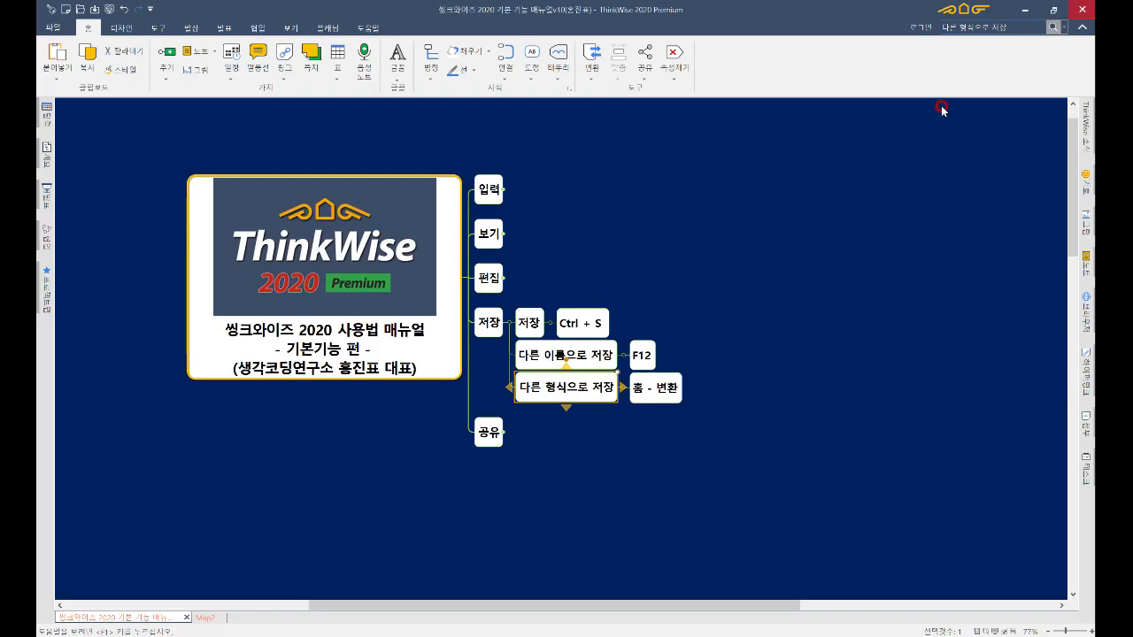
left_click(489, 320)
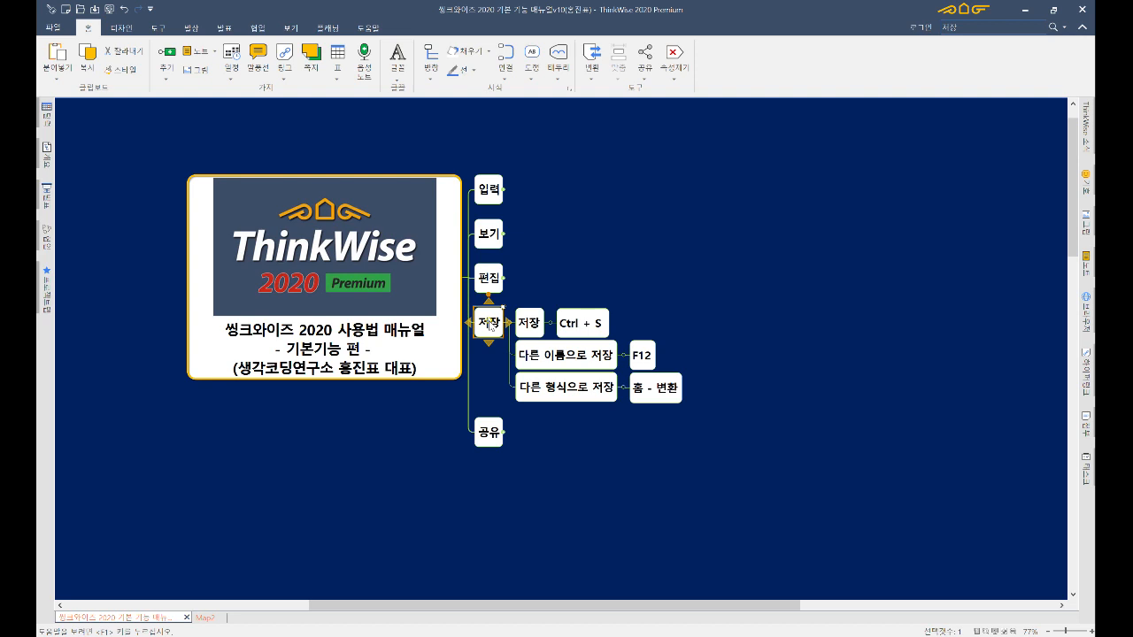
key("minus")
key("minus")
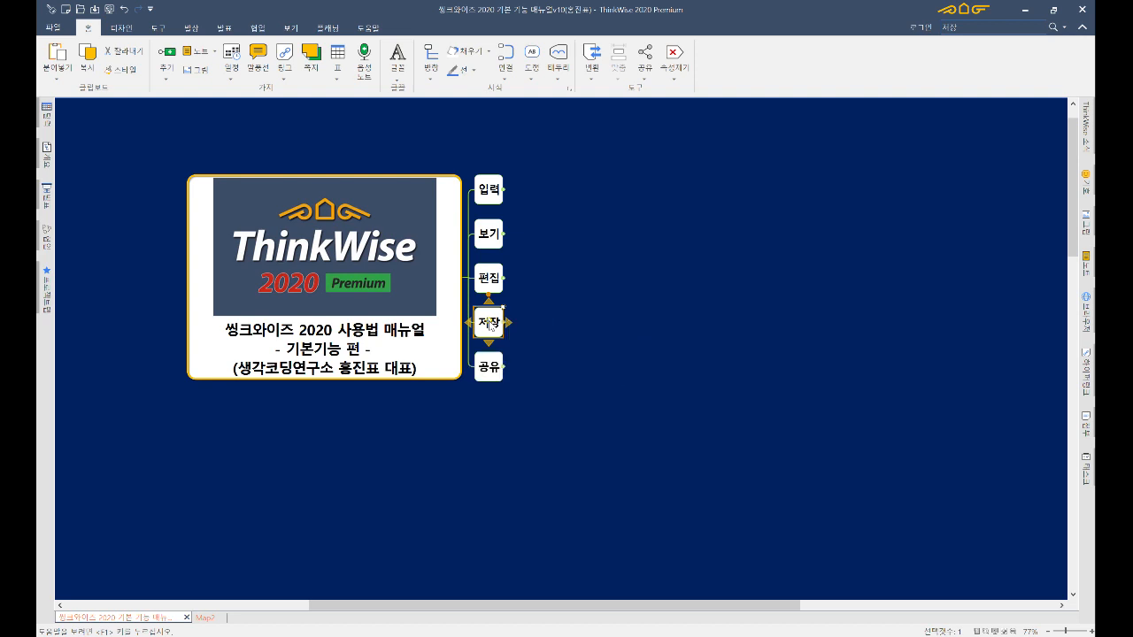
key("Down")
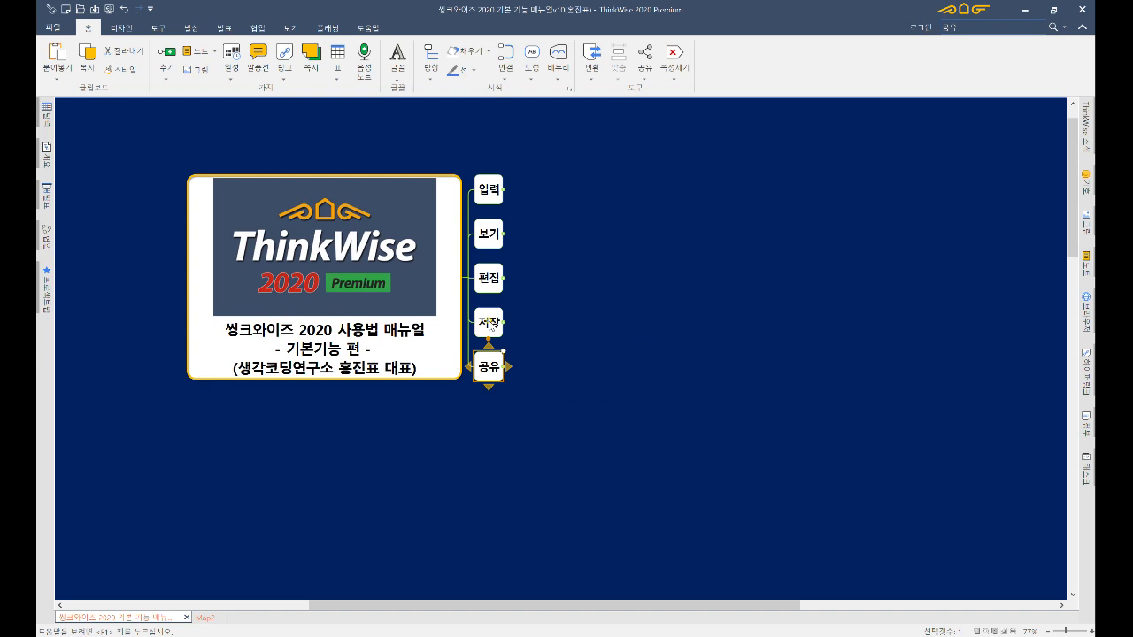
key("plus")
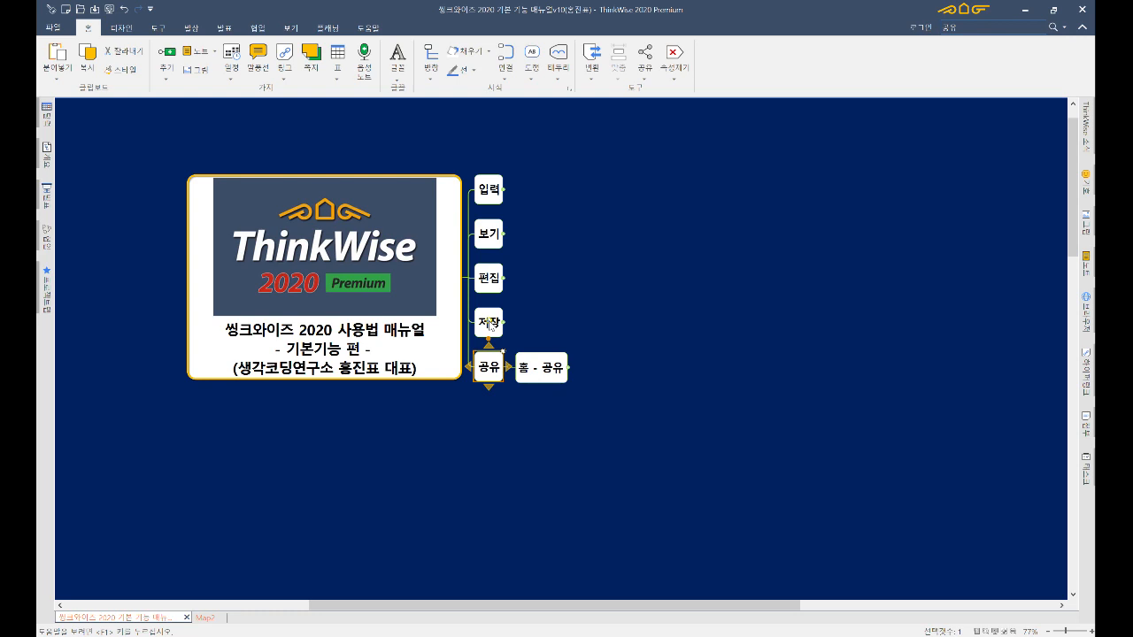
key("alt")
- Look over the 맵전달 링크 options on the Tools tab
left_click(267, 123)
left_click(170, 28)
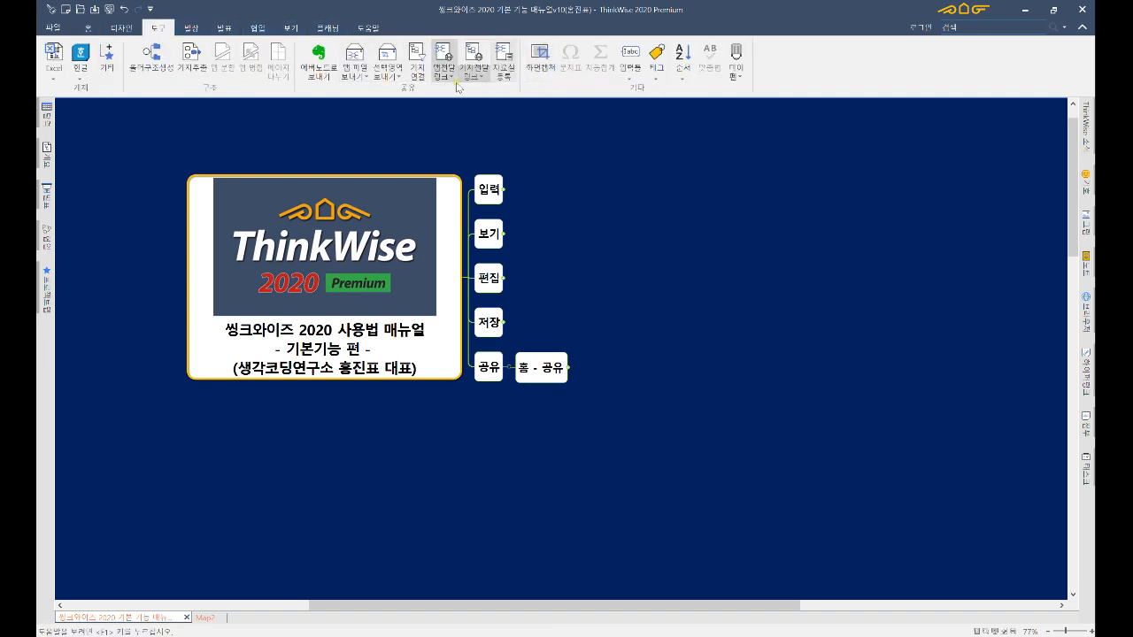
left_click(452, 77)
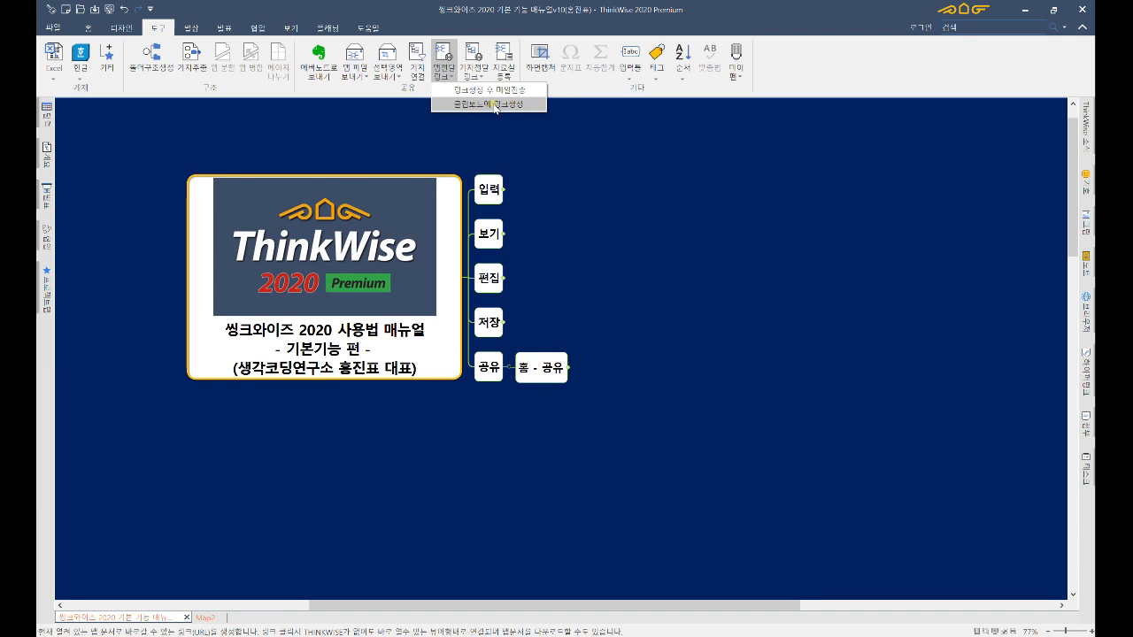
- Create a map web link with 공유 > 클립보드에 링크생성, then open a new Chrome tab
left_click(88, 28)
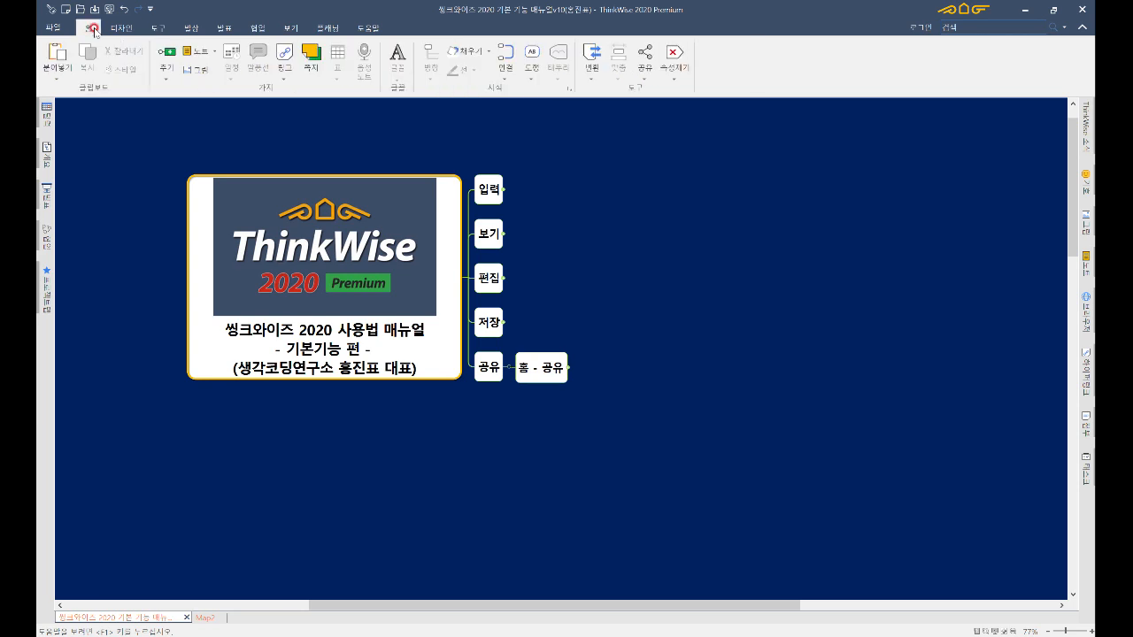
left_click(646, 78)
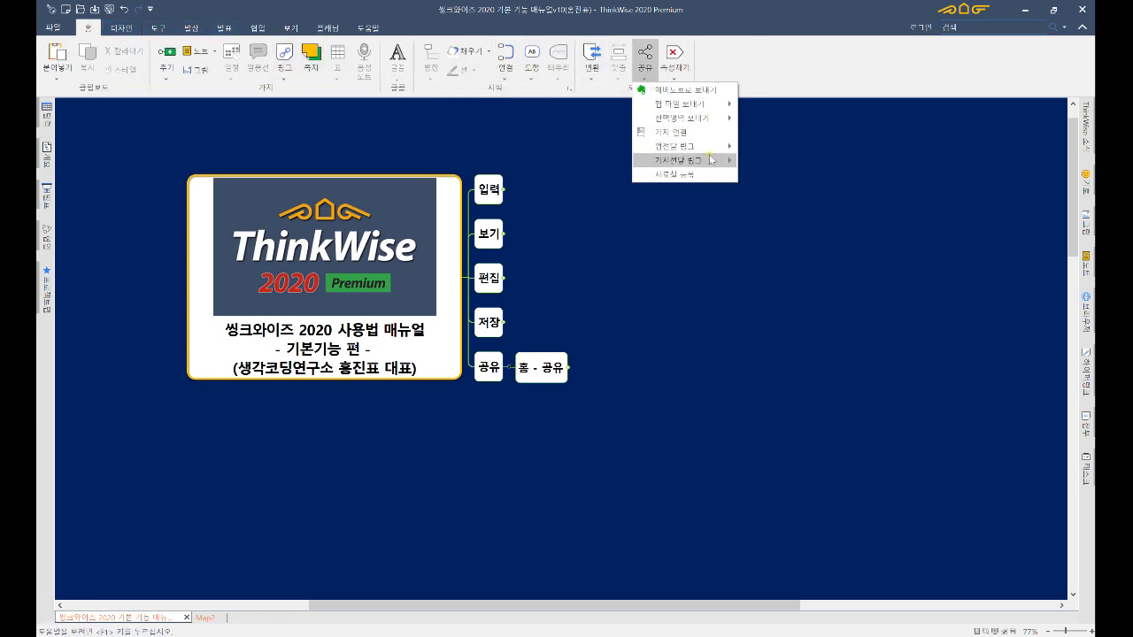
mouse_move(712, 147)
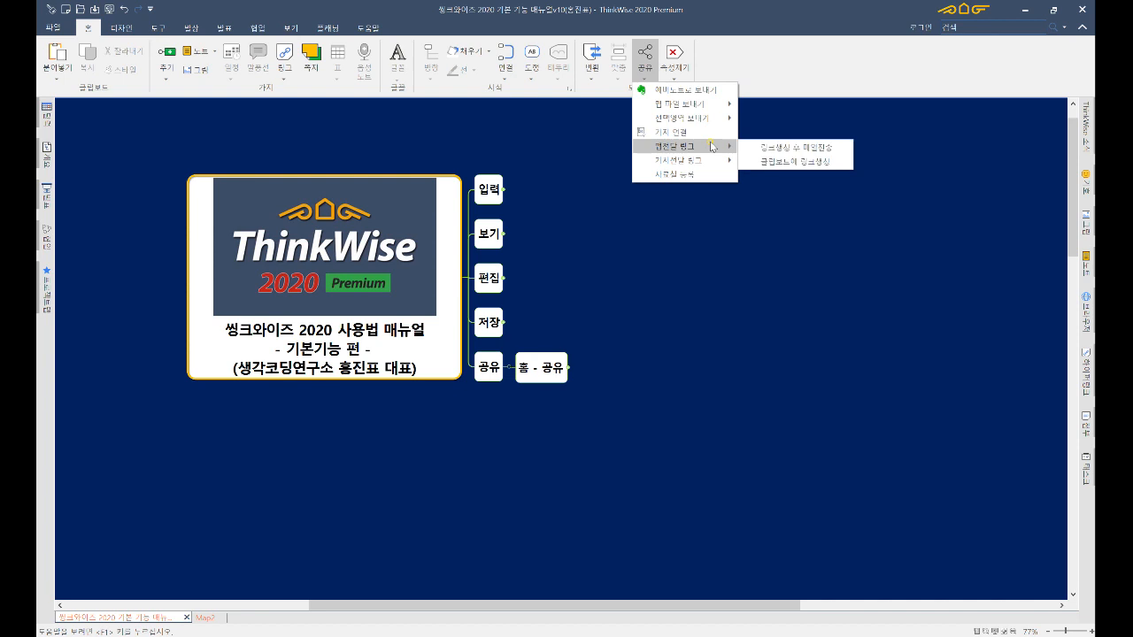
left_click(772, 165)
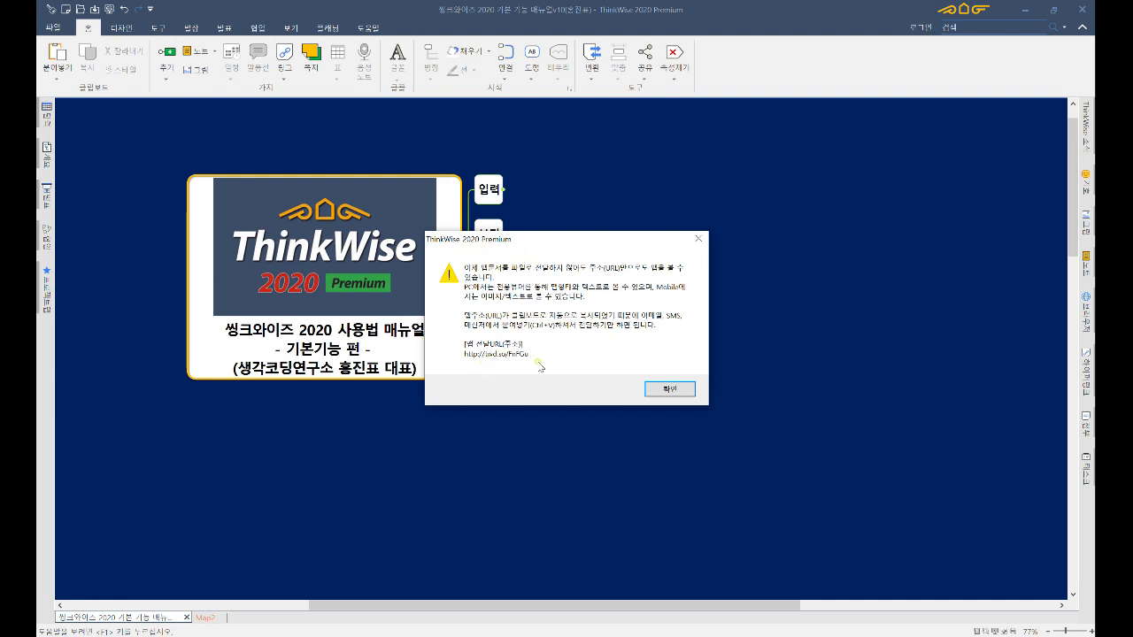
left_click(662, 390)
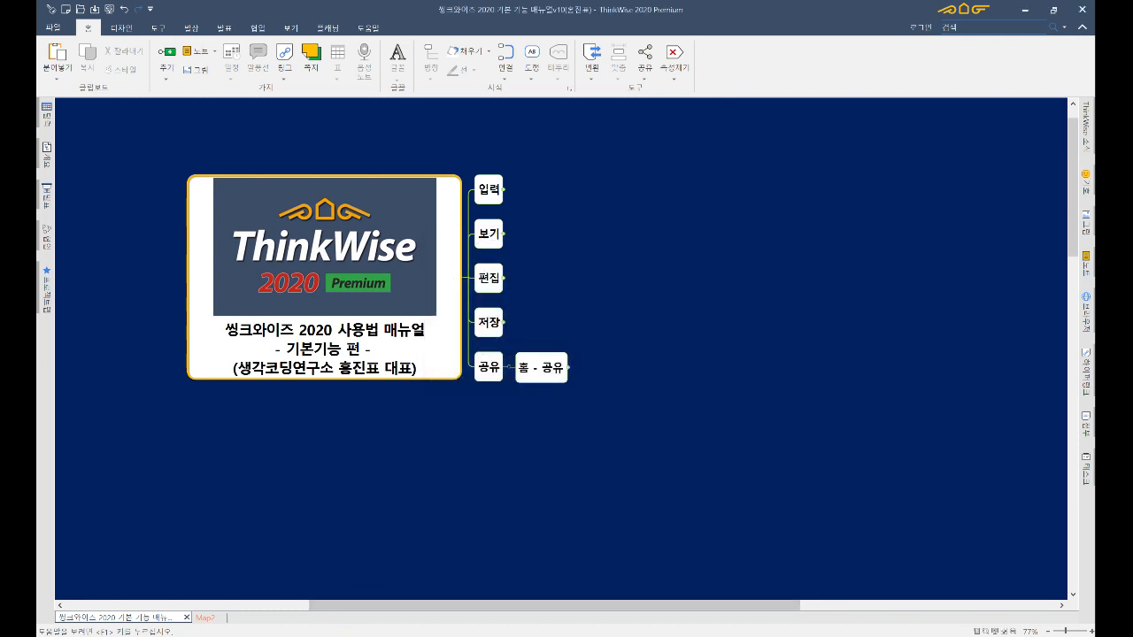
left_click(494, 636)
left_click(354, 11)
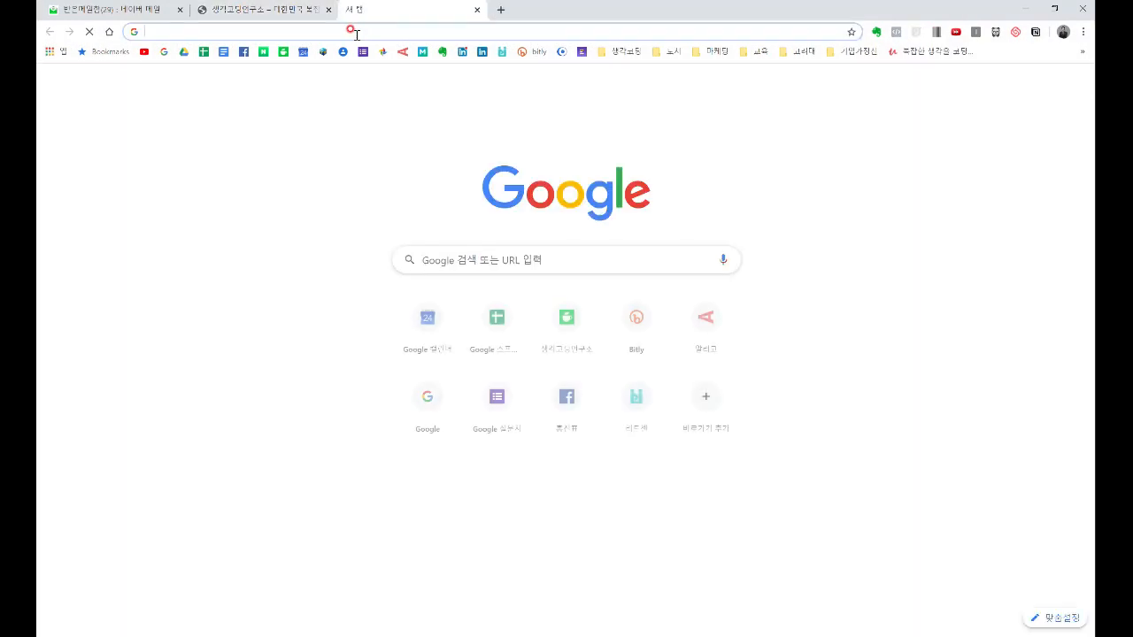
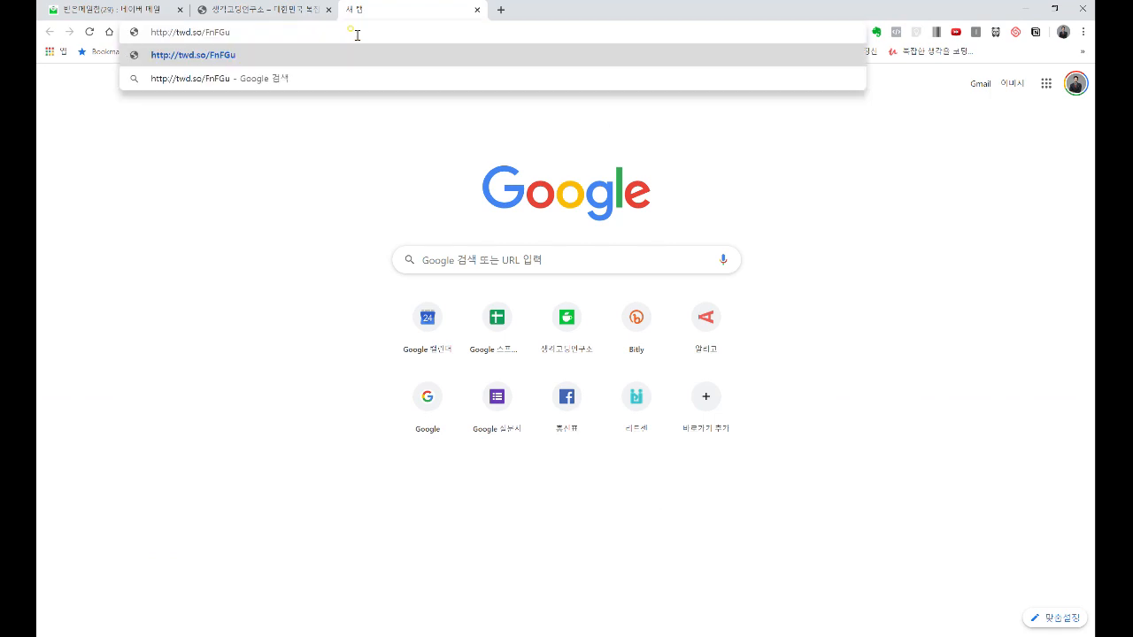
- Load the pasted twd.so map link in Chrome and allow Flash so the viewer runs
key("Return")
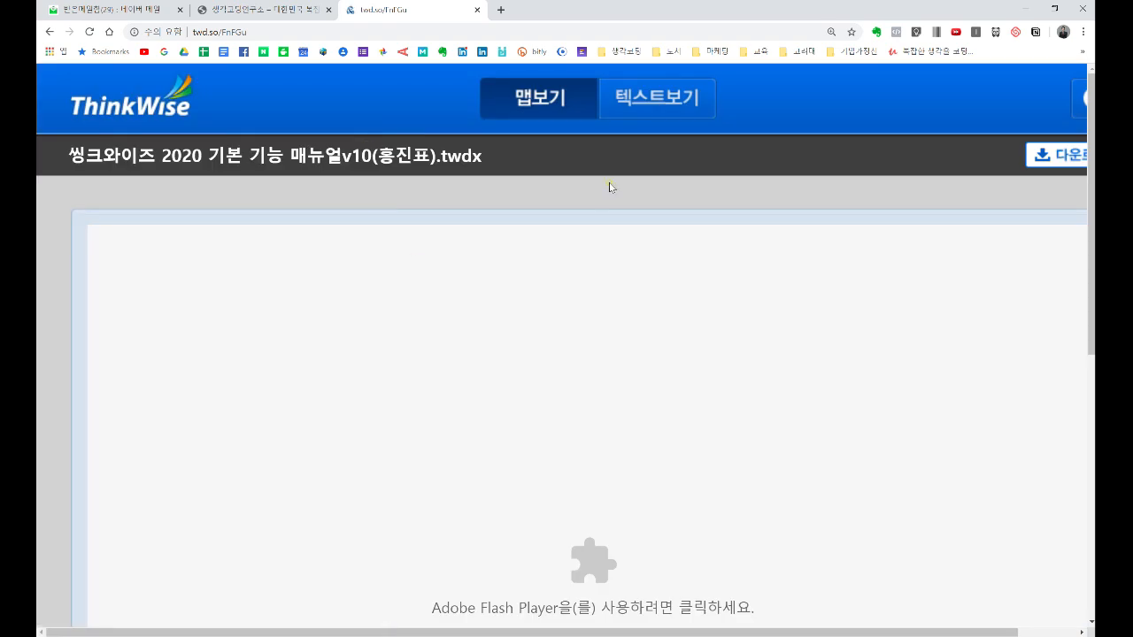
scroll(614, 198, "down", 2)
key("ctrl+minus")
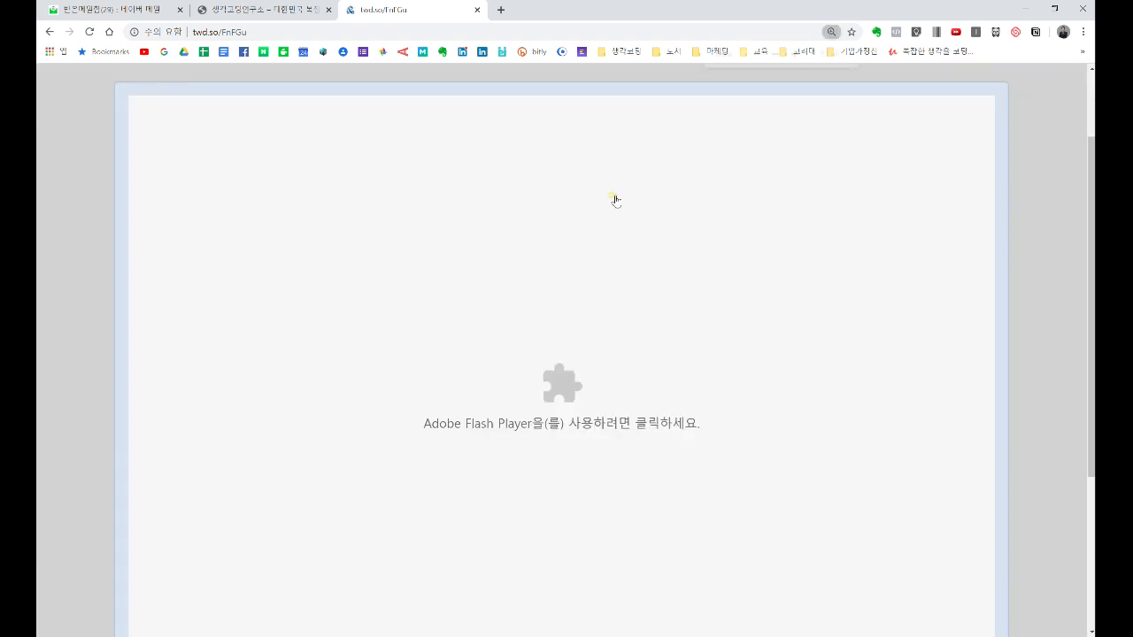
scroll(614, 200, "up", 2)
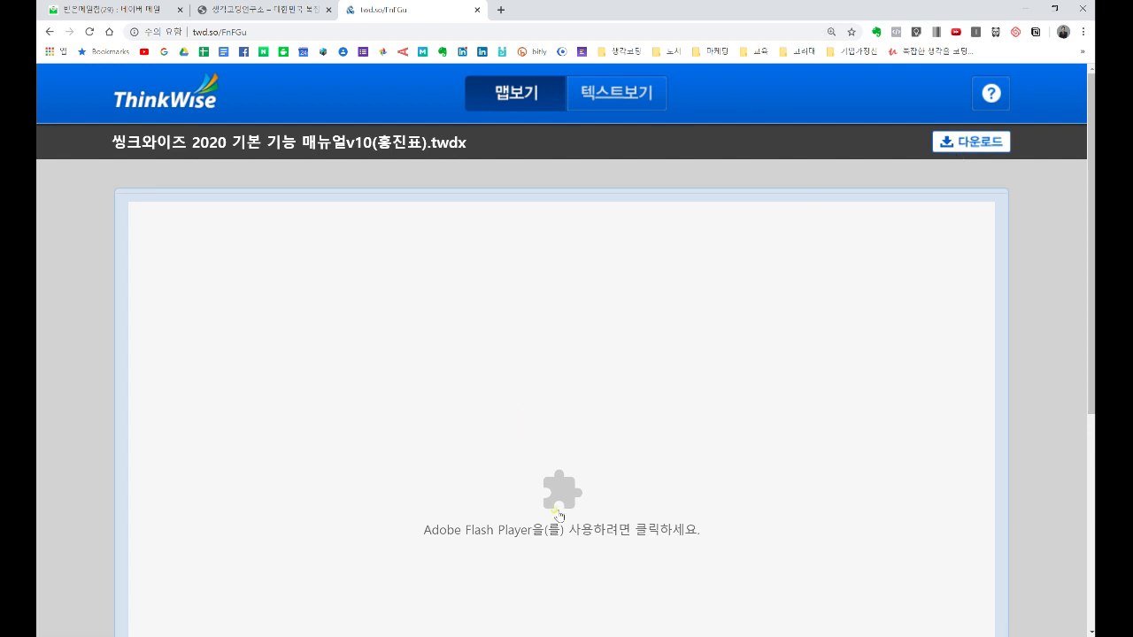
left_click(570, 503)
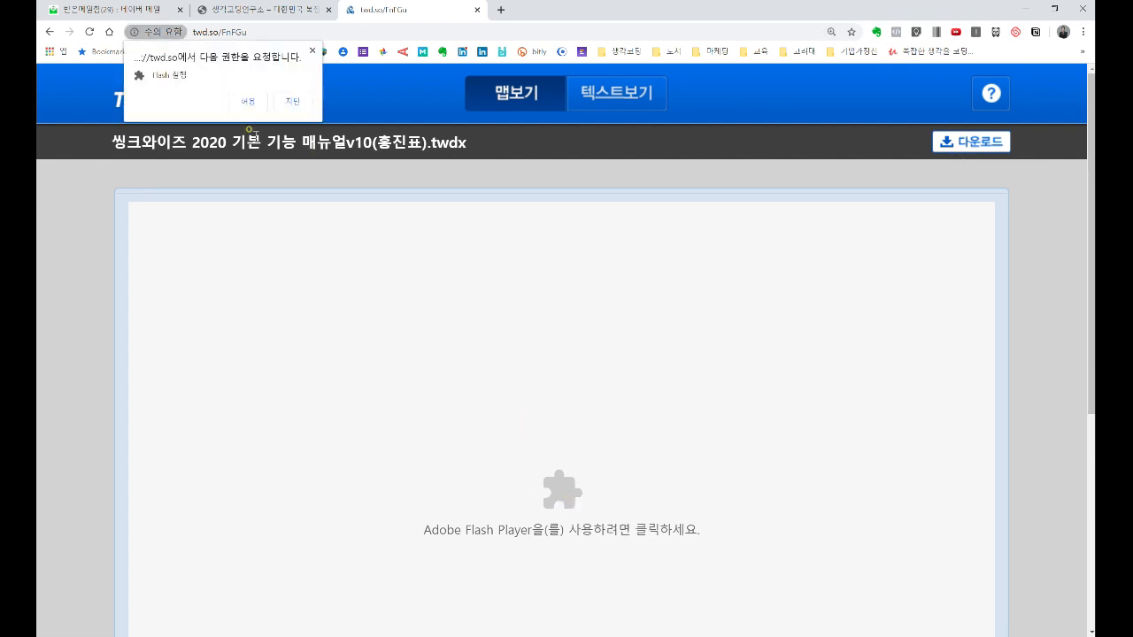
left_click(250, 101)
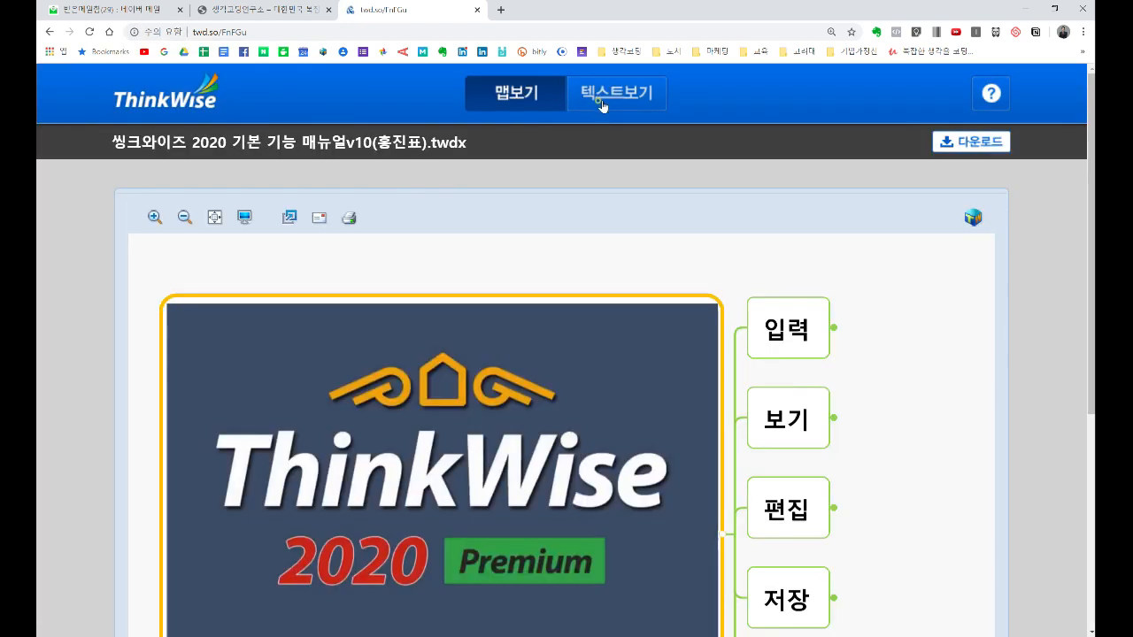
- Switch the shared map to 텍스트보기, scroll through it, and minimize Chrome
left_click(601, 105)
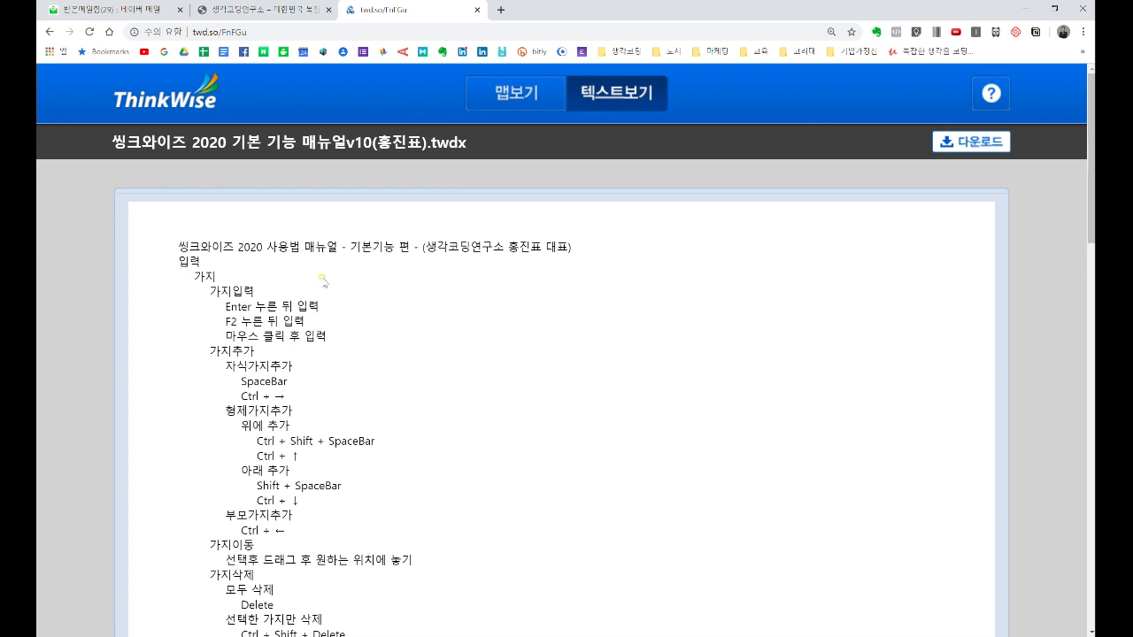
scroll(322, 280, "down", 2)
scroll(322, 280, "up", 2)
left_click(1025, 8)
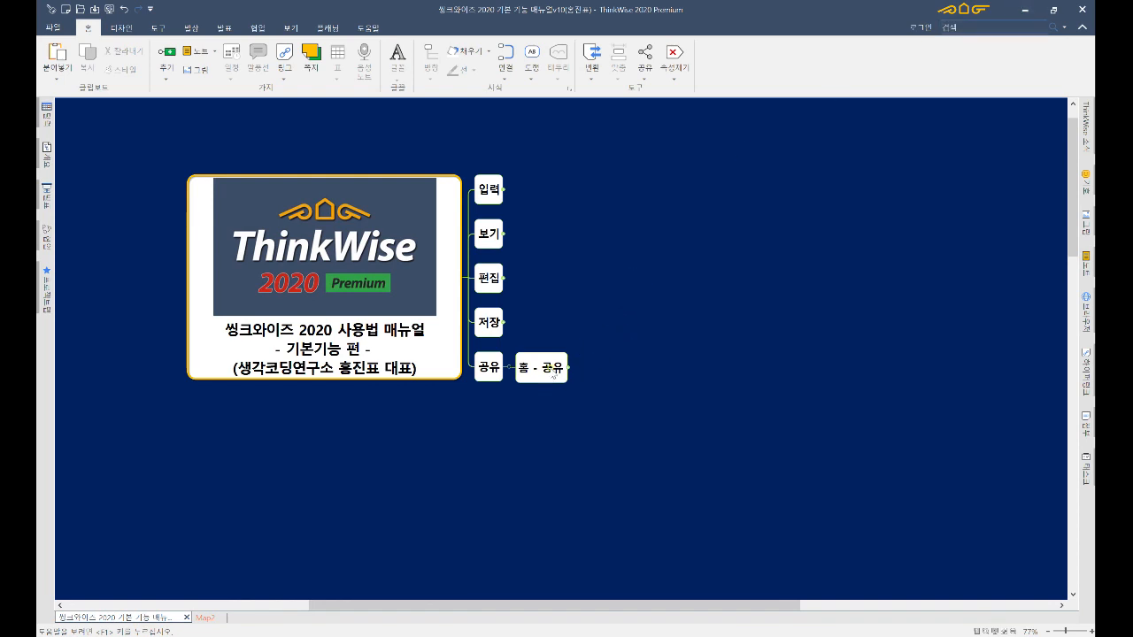
- Select the 홈 - 공유 branch and check the Tools tab's branch link options
left_click_drag(547, 369, 542, 326)
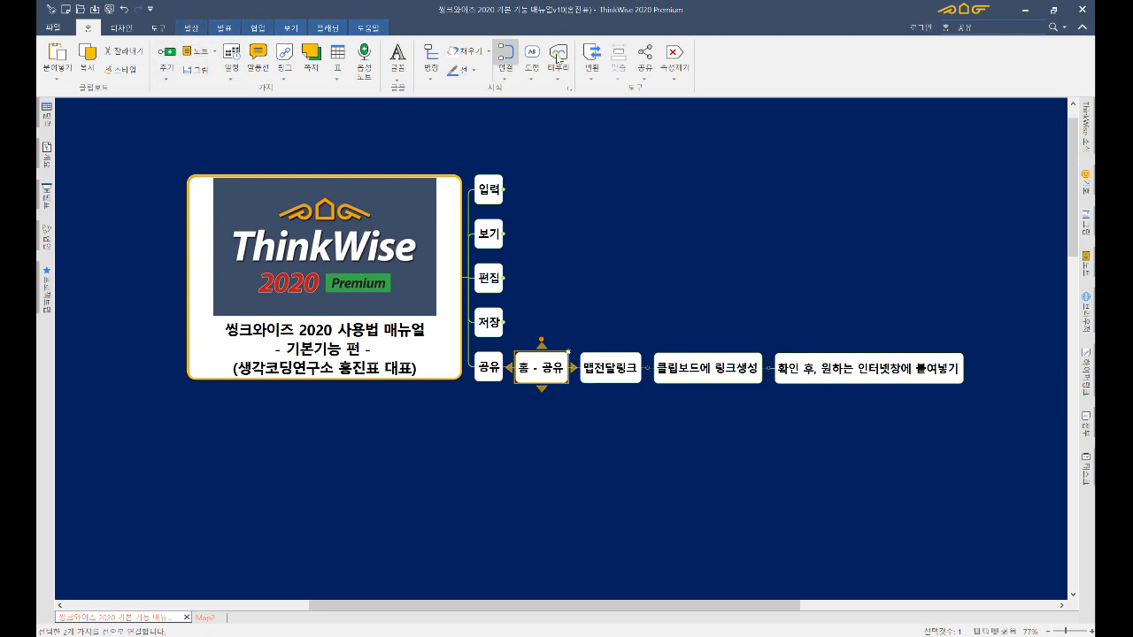
left_click(157, 28)
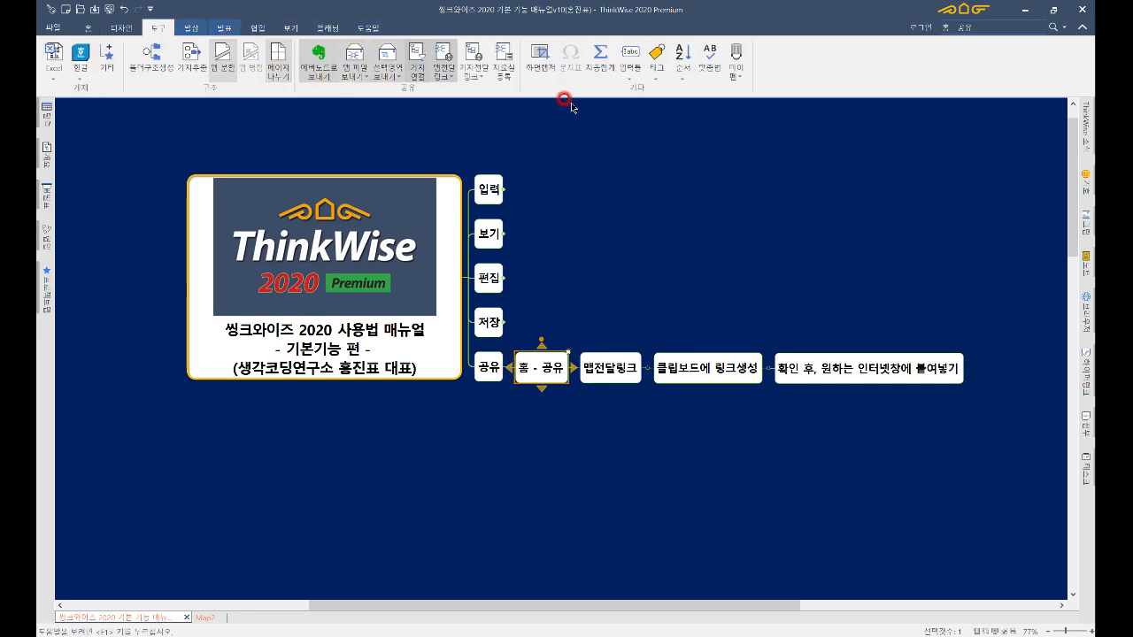
left_click(485, 80)
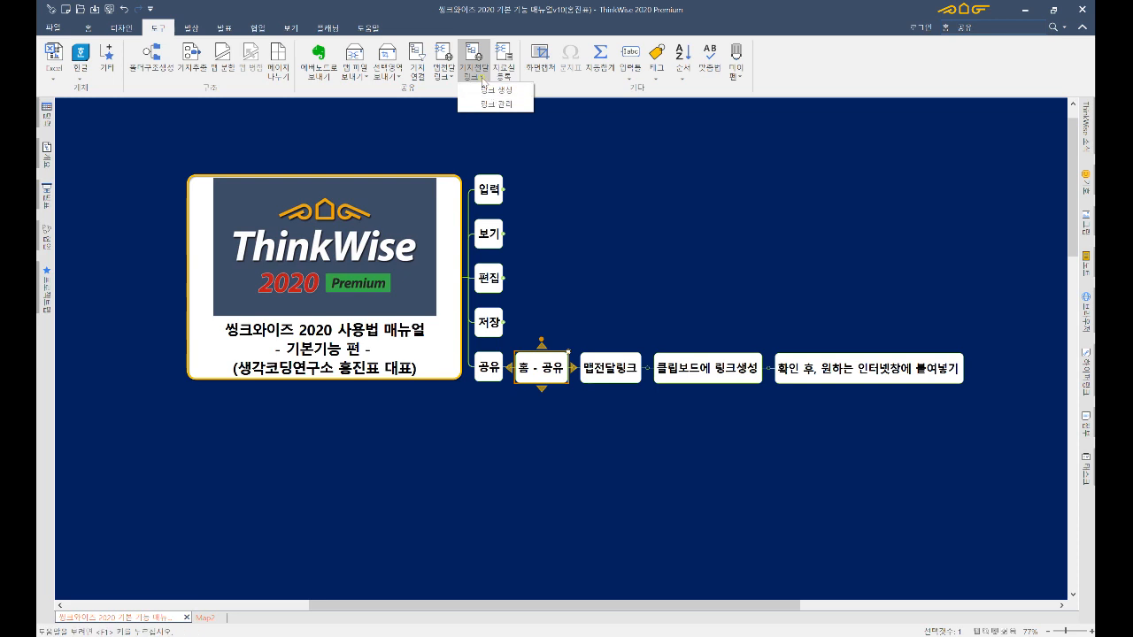
left_click(87, 28)
- Create a 가지전달 link with message '가지전달링크', skip KakaoTalk, and open a new Chrome tab
left_click(644, 84)
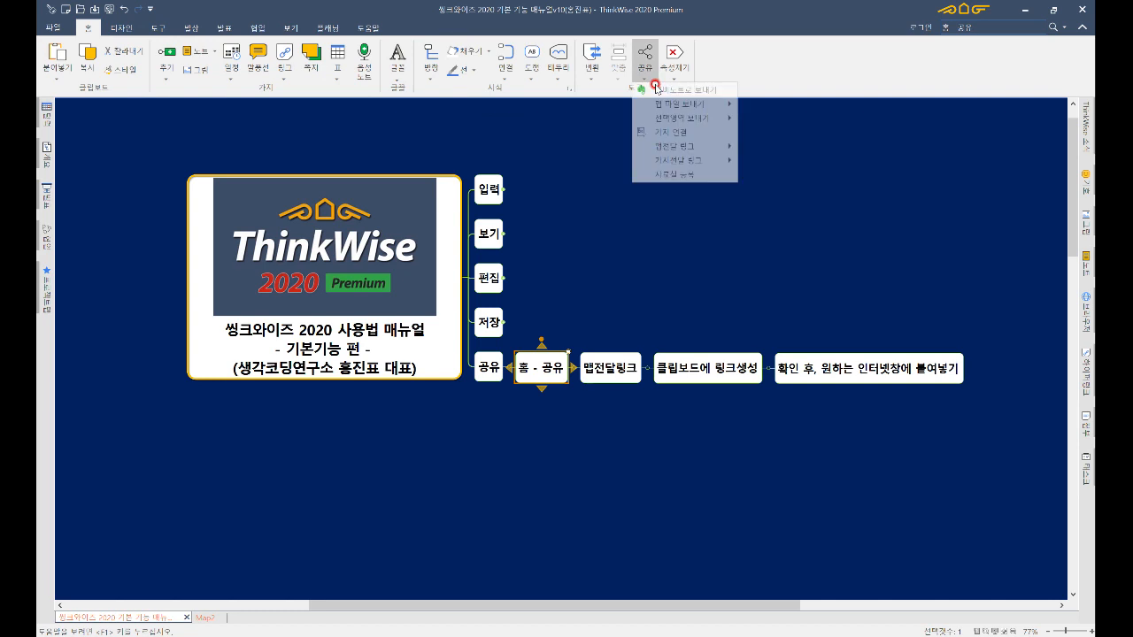
mouse_move(703, 163)
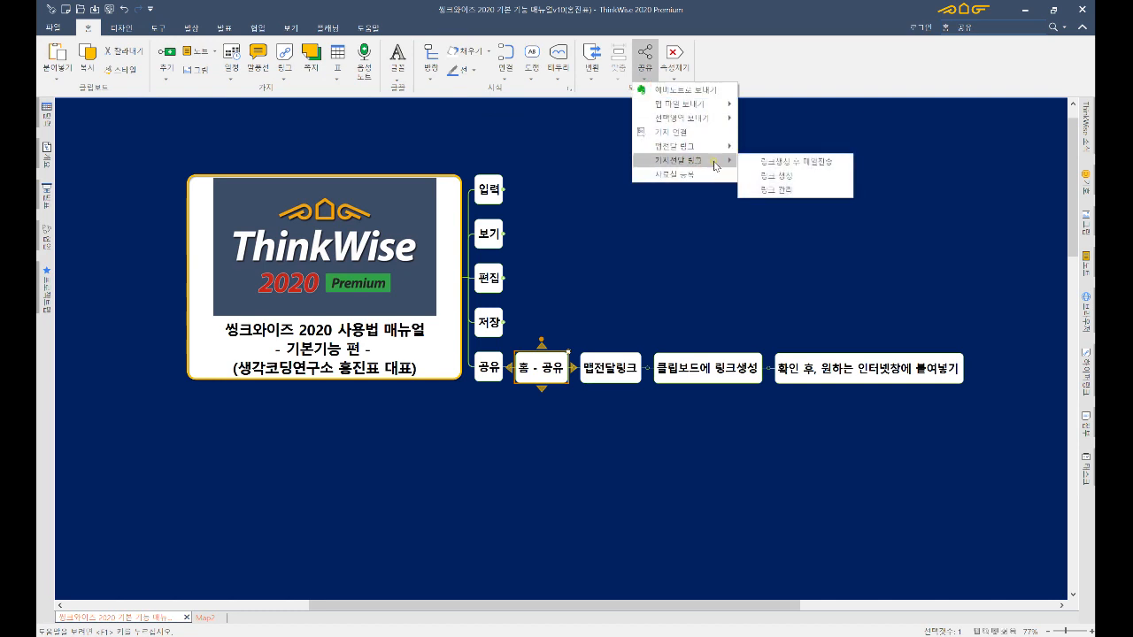
left_click(769, 176)
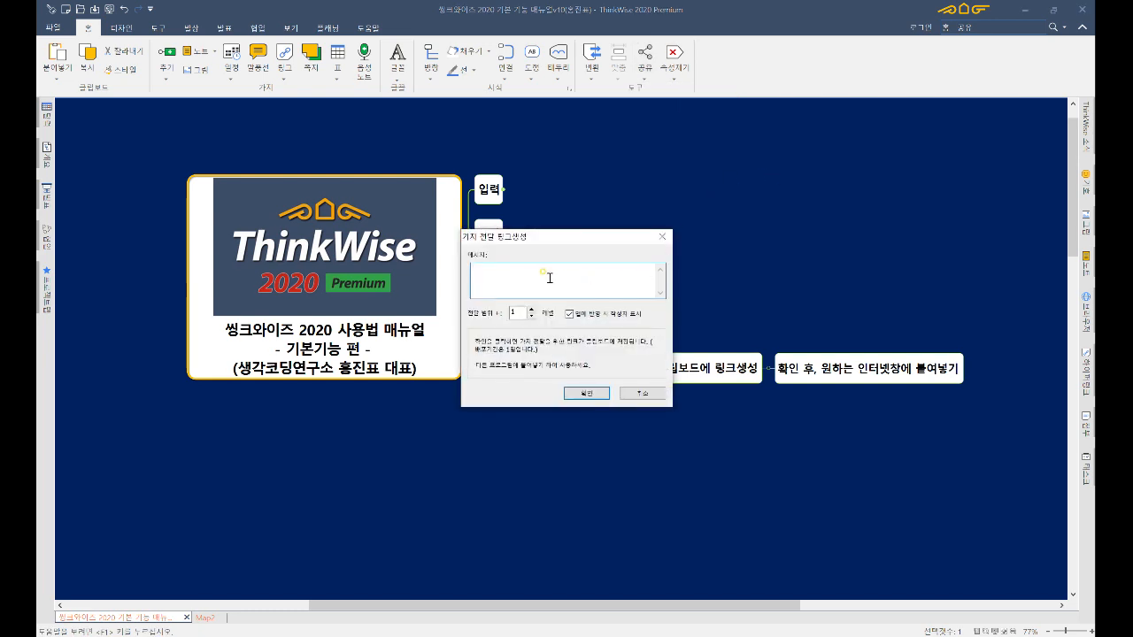
type("가지전달링크 test")
left_click(586, 393)
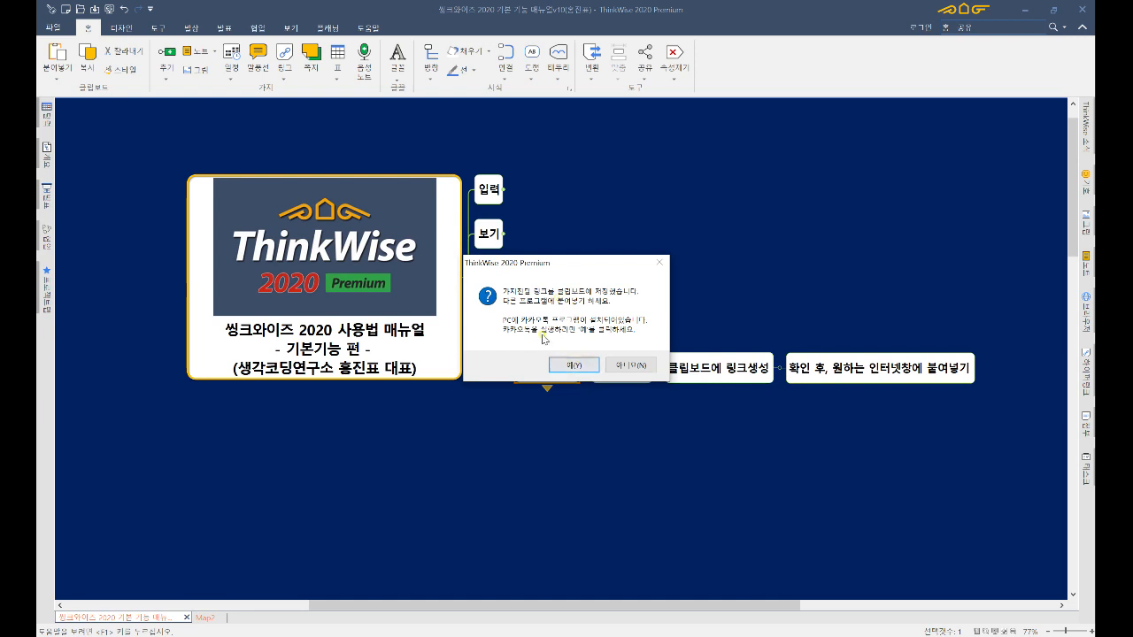
left_click(622, 364)
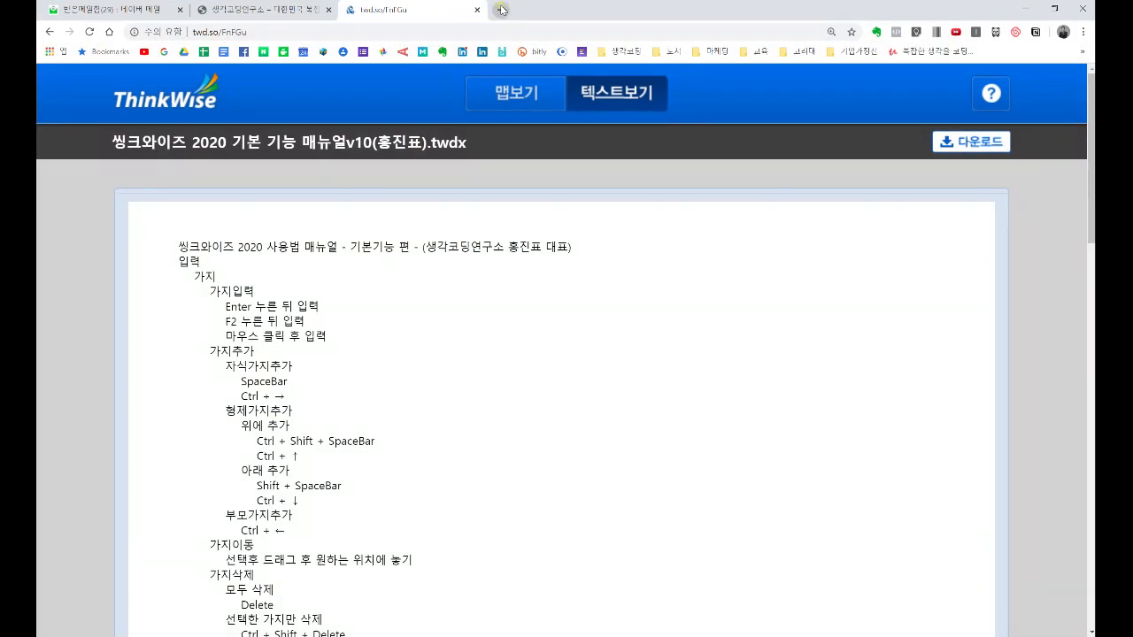
left_click(496, 10)
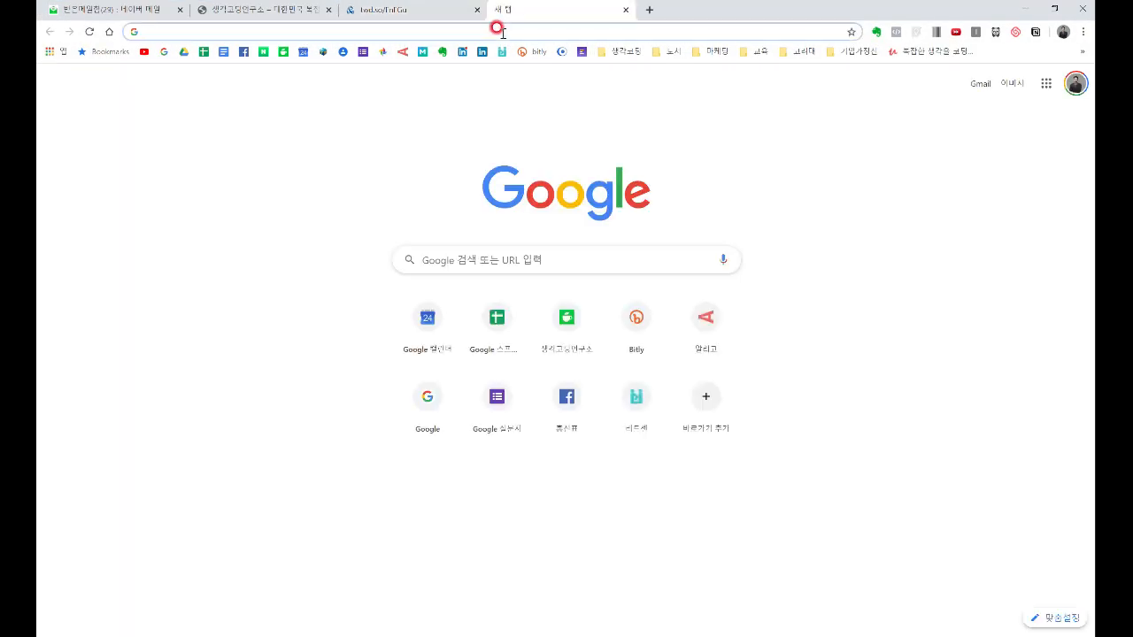
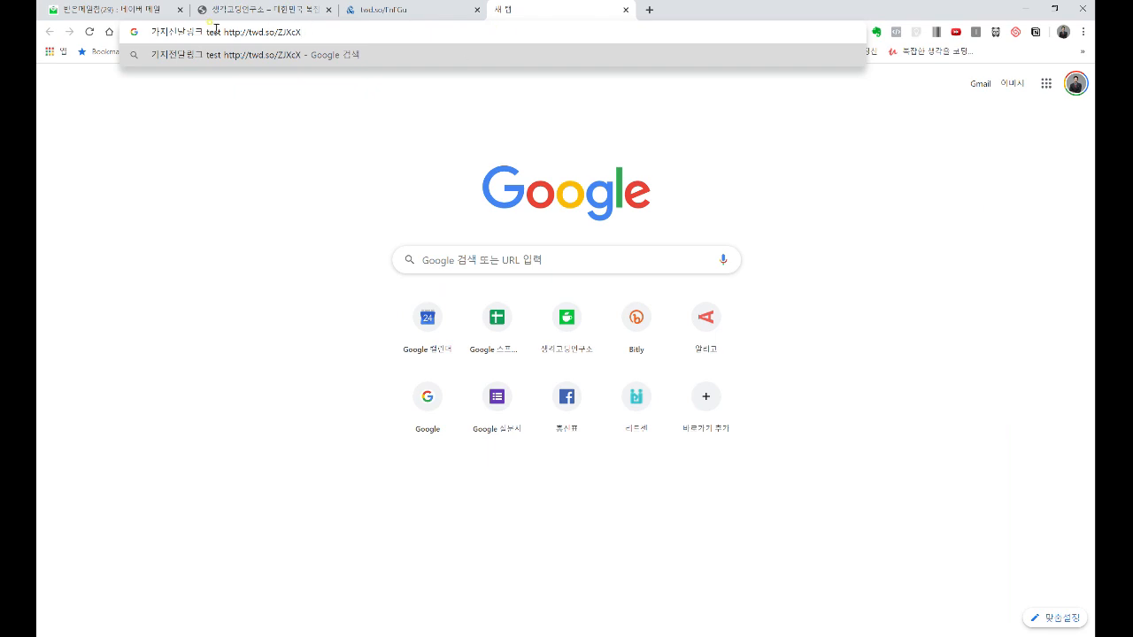
- Open the shared branch link in ThinkWise Arena, keeping only the URL from the pasted message
left_click_drag(221, 31, 49, 30)
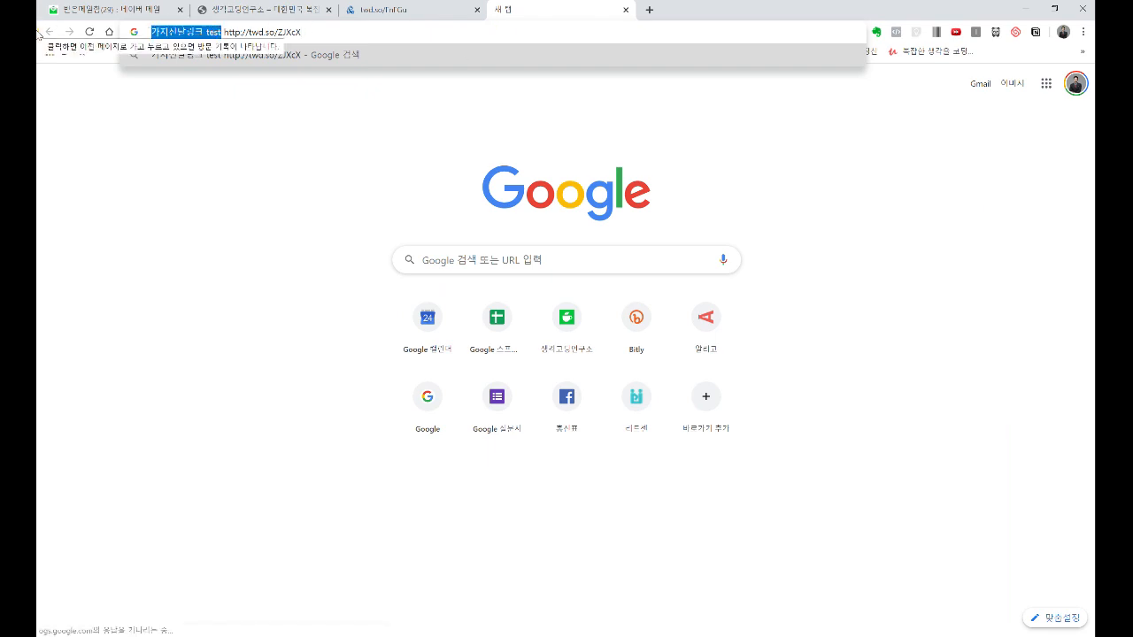
key("BackSpace")
key("Return")
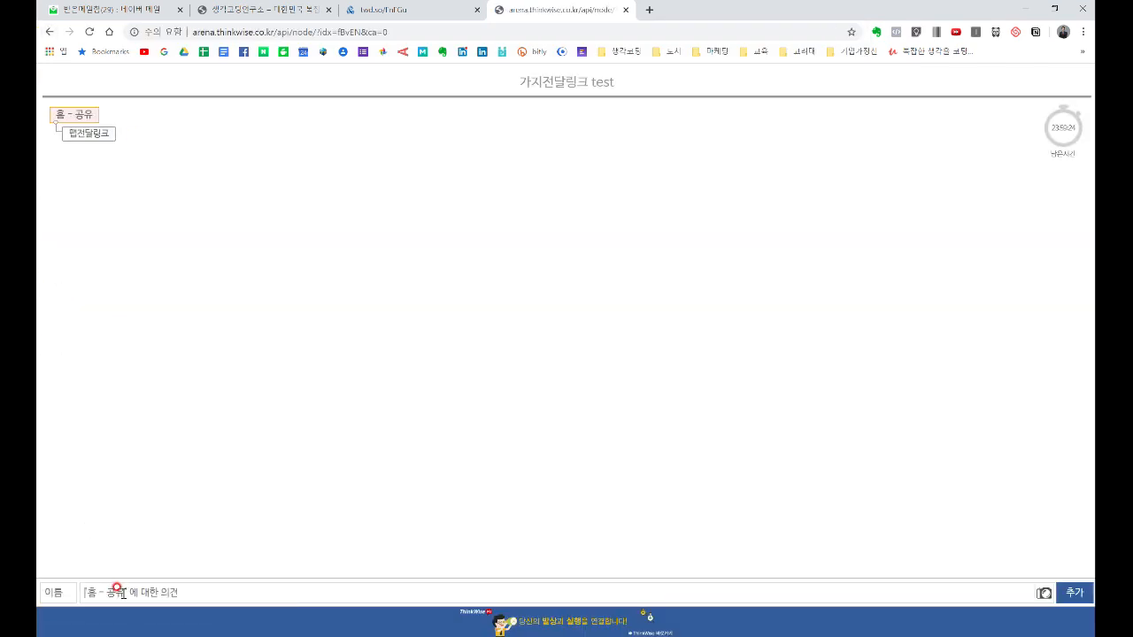
- Post the comment 생각코딩 with the commenter's name under 홈 - 공유, then minimize the browser
left_click(73, 597)
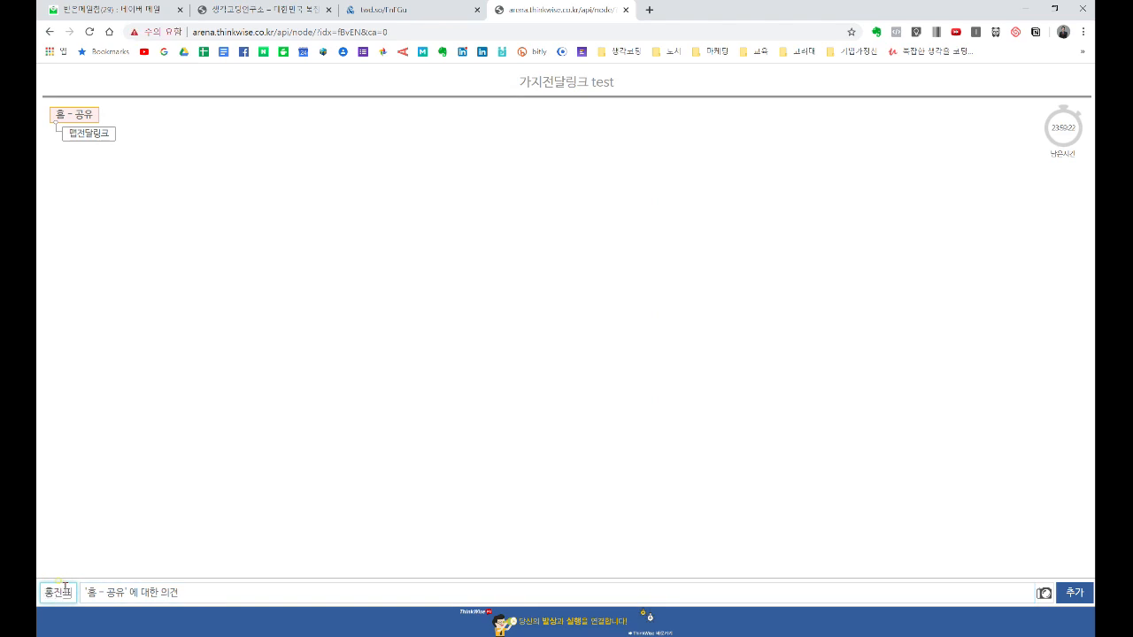
key("Tab")
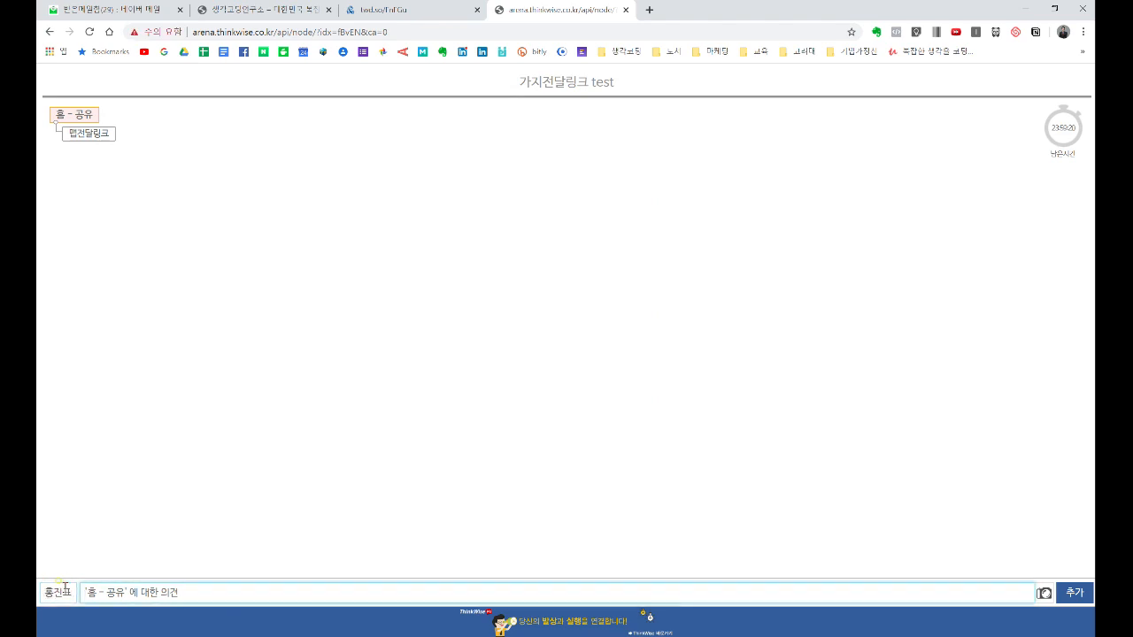
type("생각ㅋ되")
key("BackSpace")
key("BackSpace")
type("코딩")
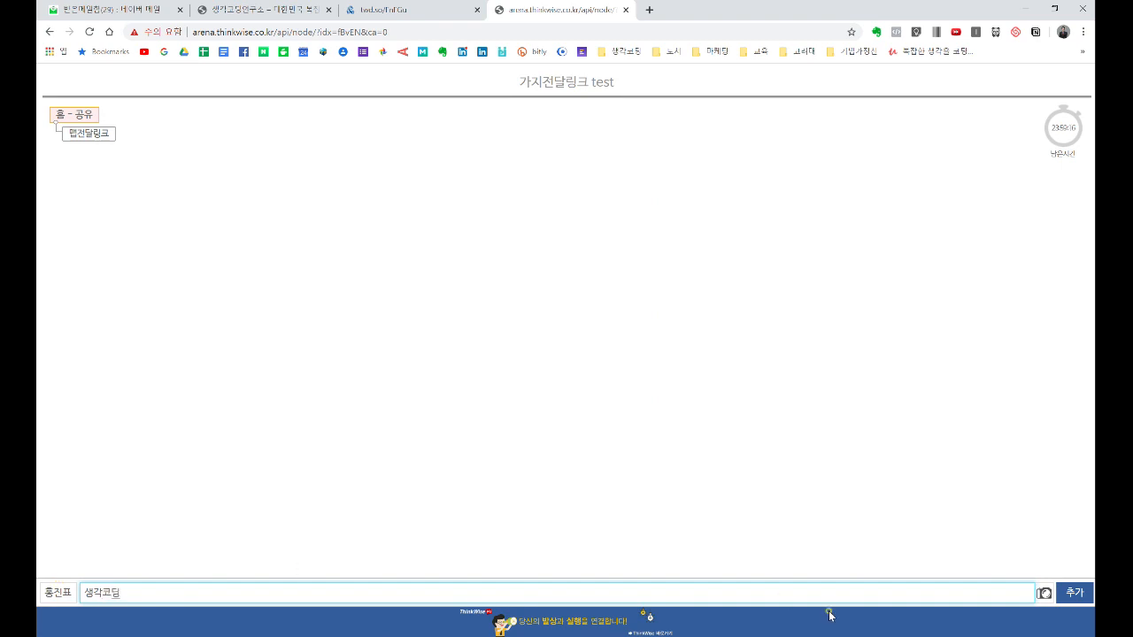
left_click(1074, 592)
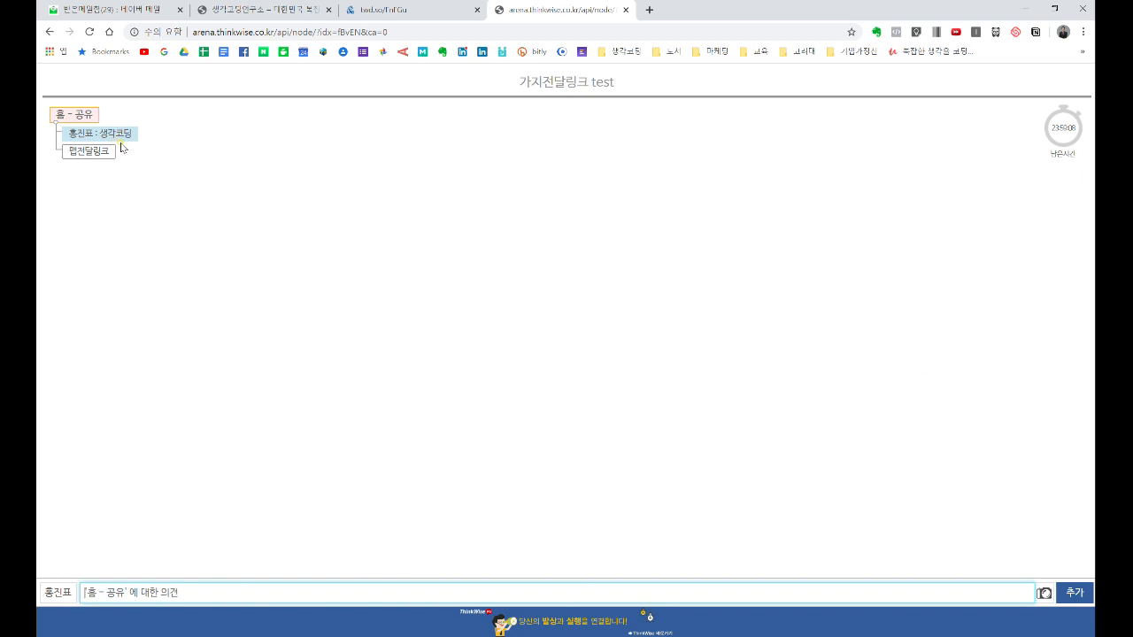
left_click(1024, 9)
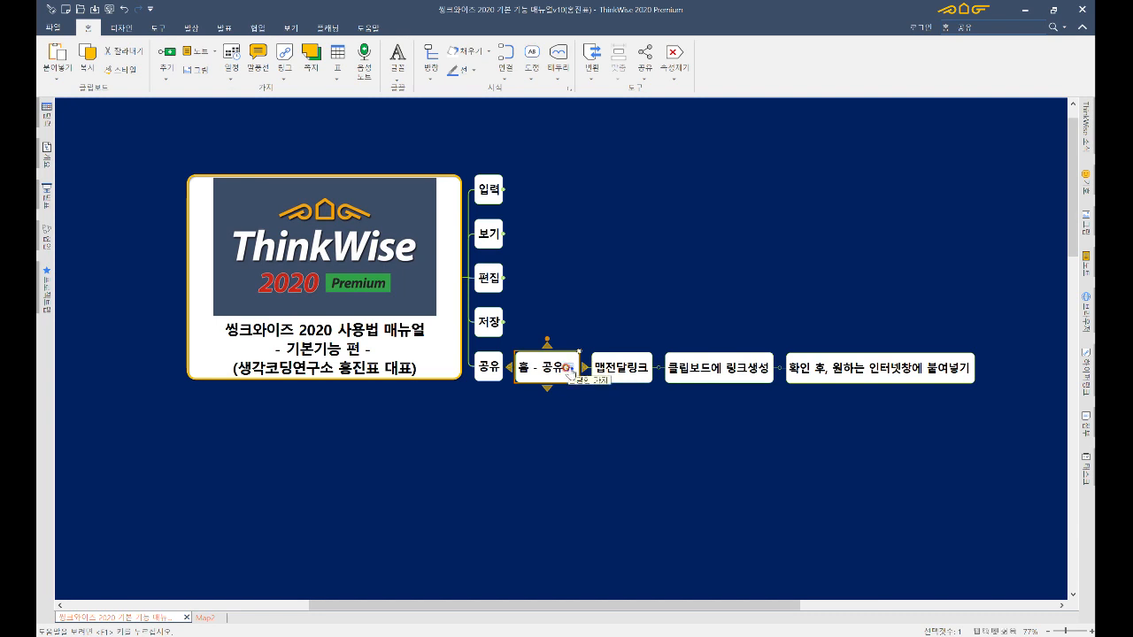
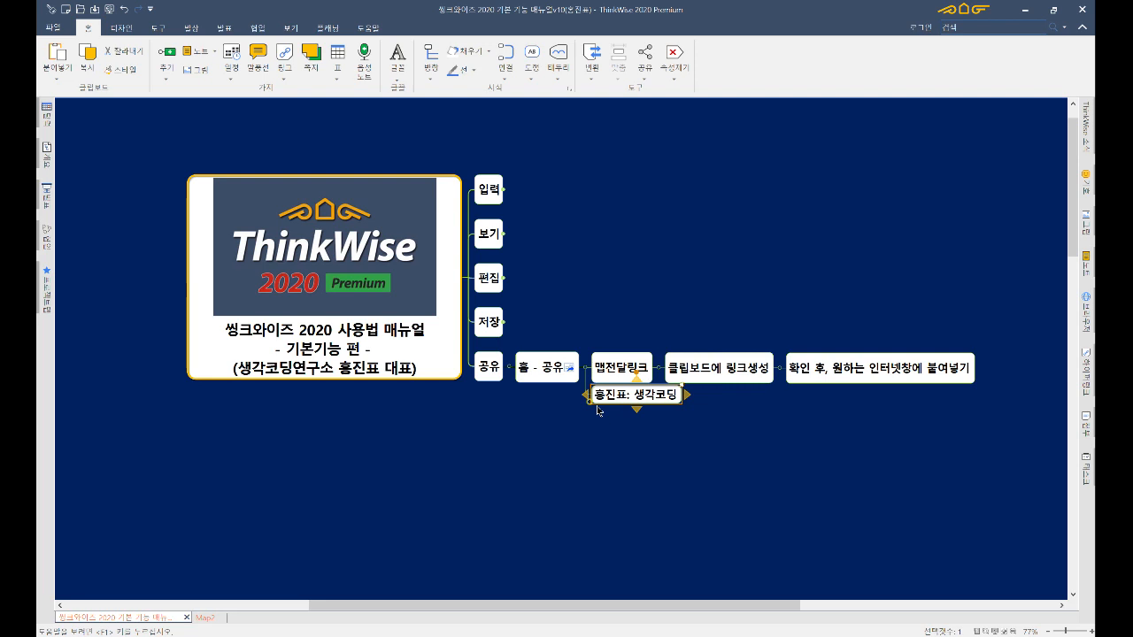
- Sync the 생각코딩 comment in as a branch, delete it, collapse 공유, and select the central topic
key("Delete")
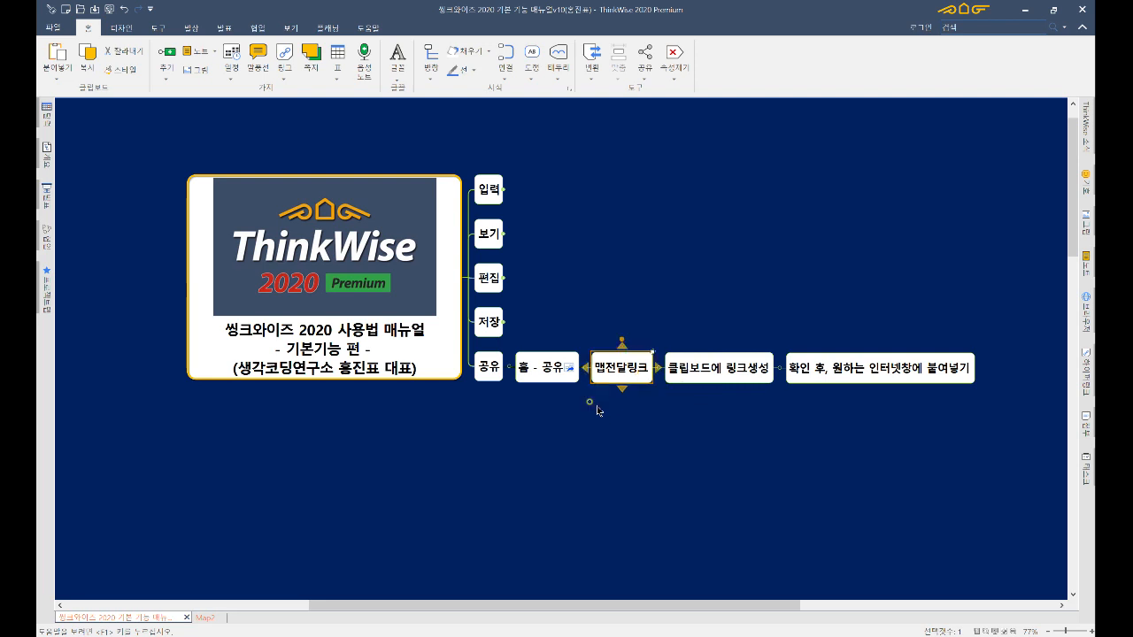
left_click(490, 365)
scroll(493, 368, "up", 4)
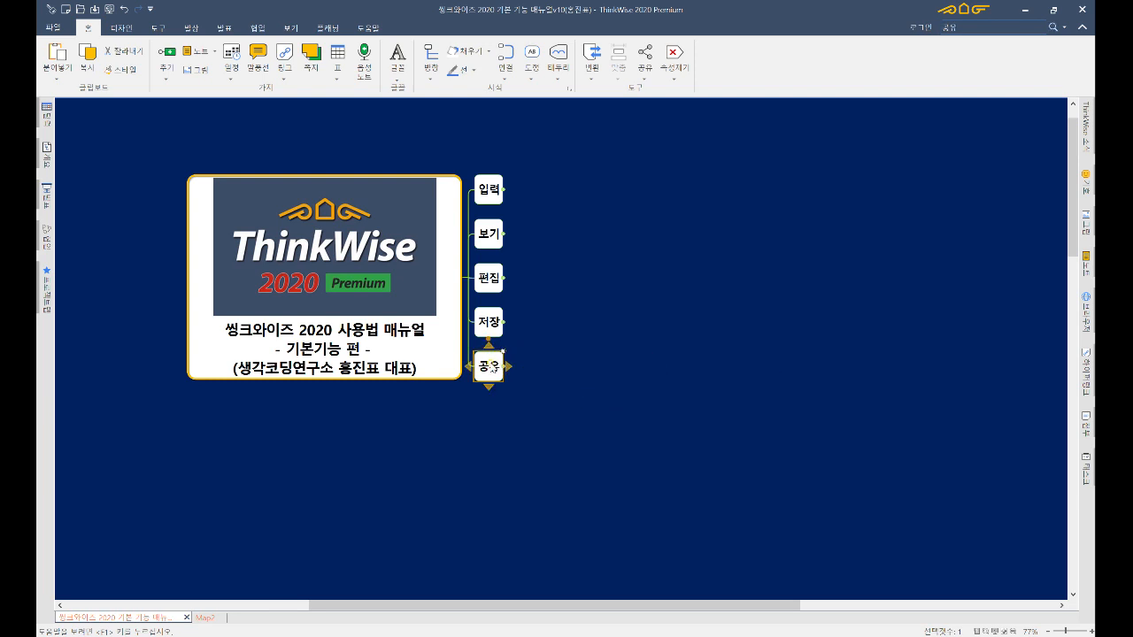
key("Left")
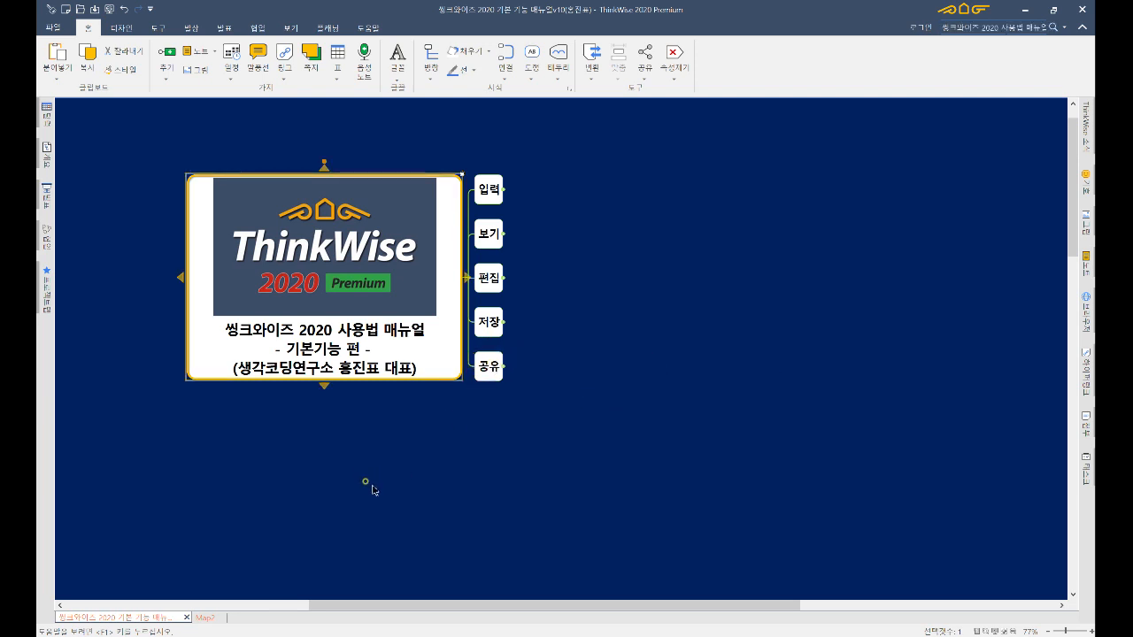